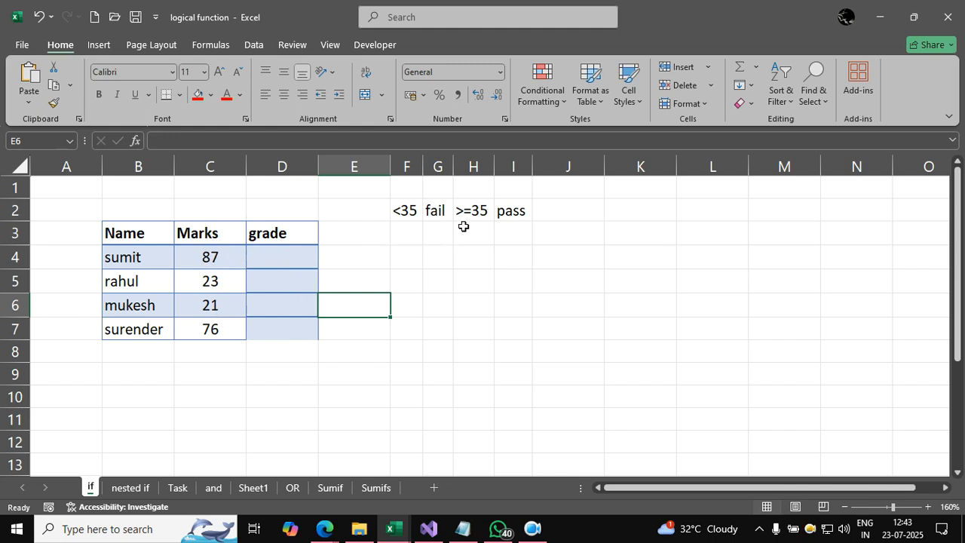
# Step: Enter the formula =IF(C4>35,"Pass","Fail") in cell D4 of the grade column
pyautogui.click(314, 259)
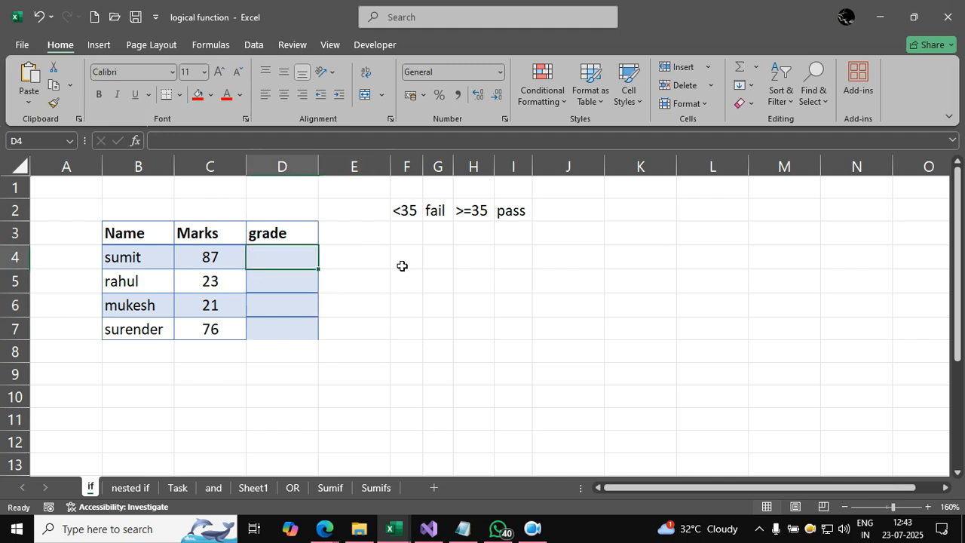
pyautogui.write('=')
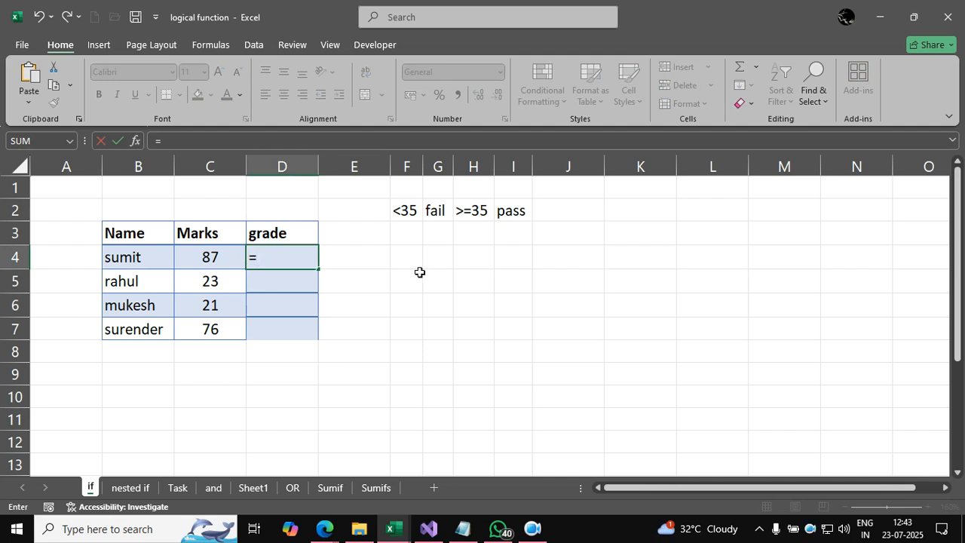
pyautogui.write('if(')
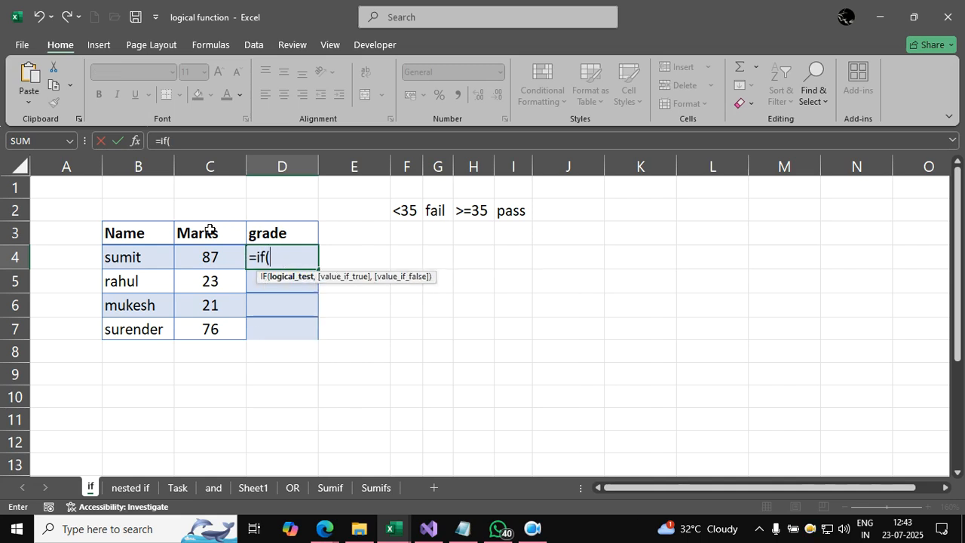
pyautogui.click(208, 257)
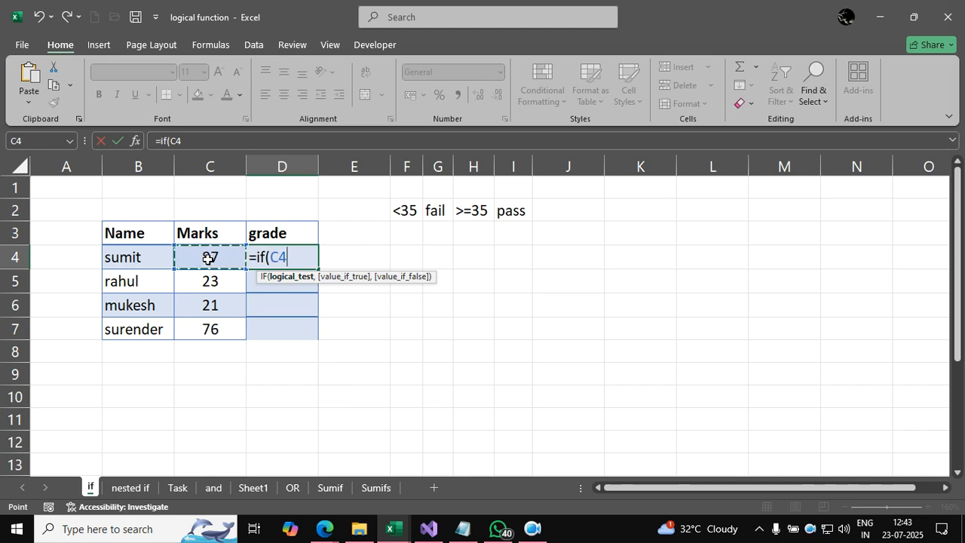
pyautogui.write('>35')
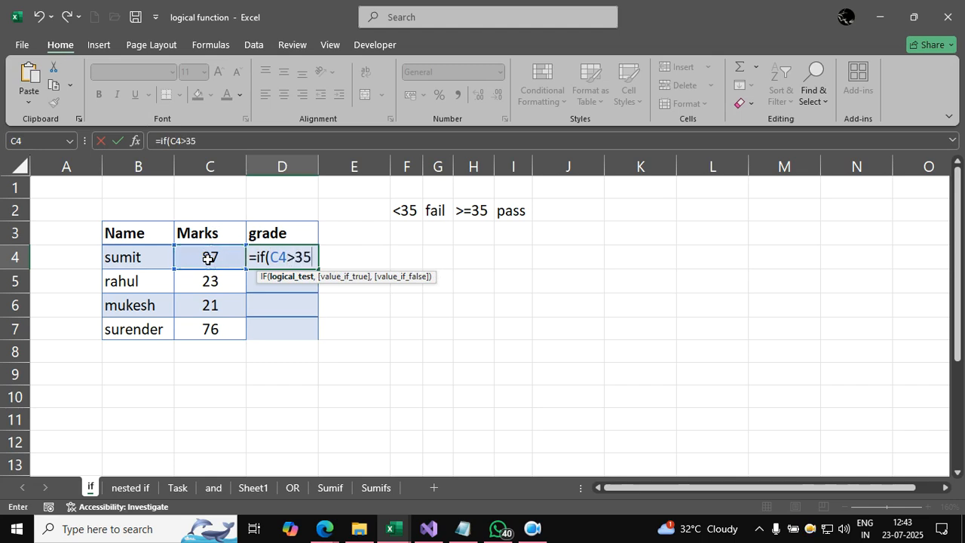
pyautogui.write(',"')
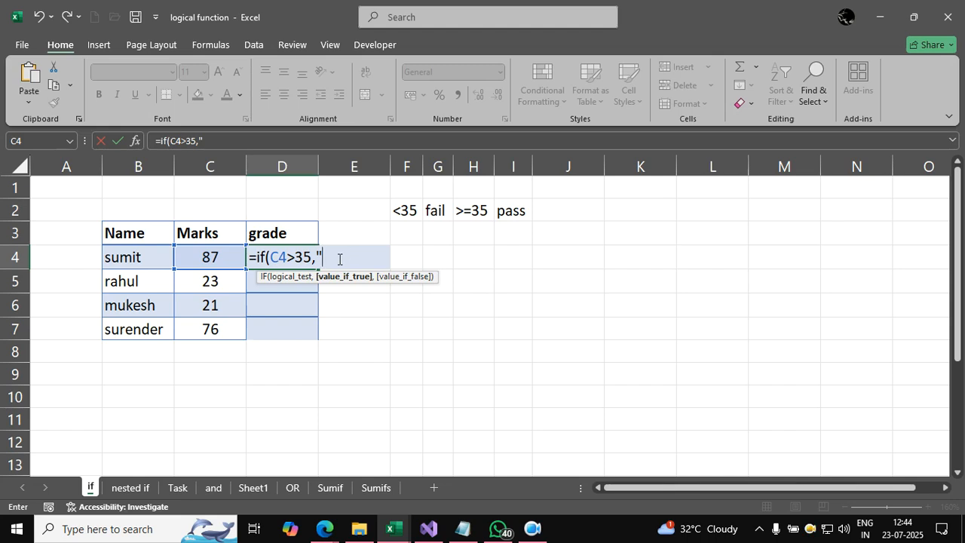
pyautogui.write('Pass",')
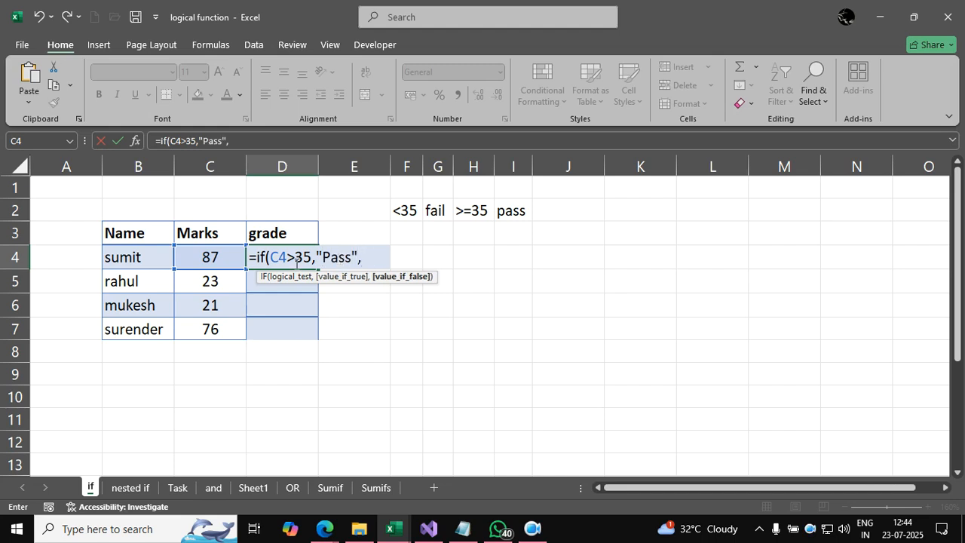
pyautogui.write('"Fail")')
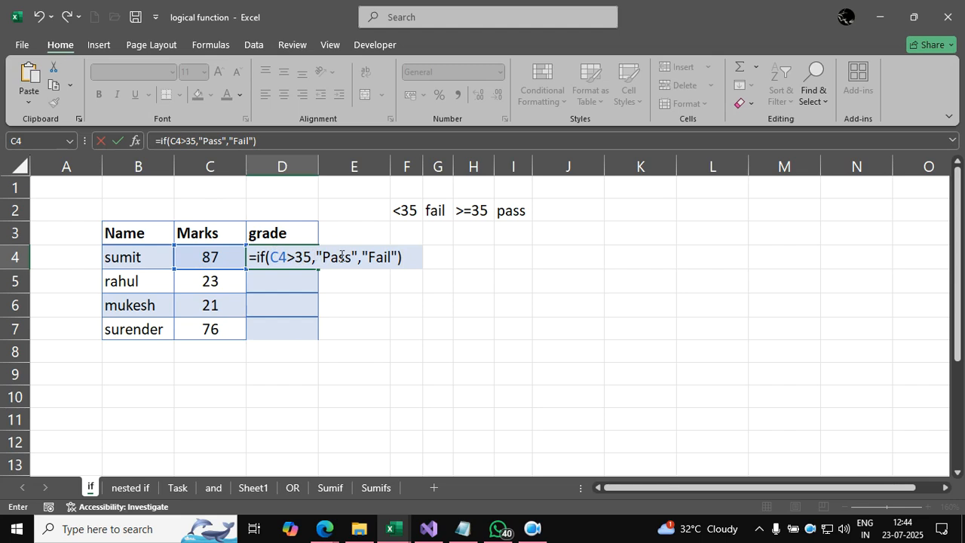
pyautogui.press('Return')
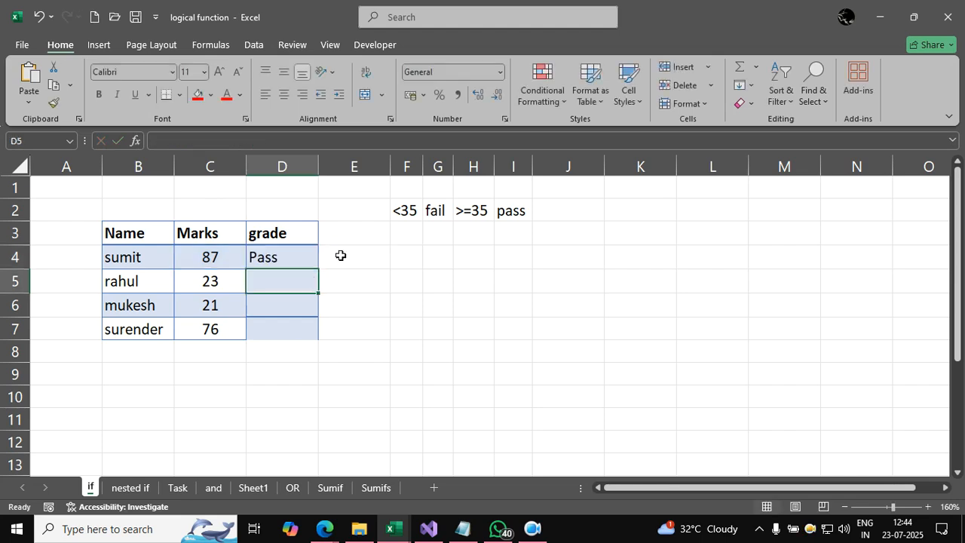
# Step: Set the marks in C4 to 12 and fill the grade formula from D4 down to D7
pyautogui.click(234, 257)
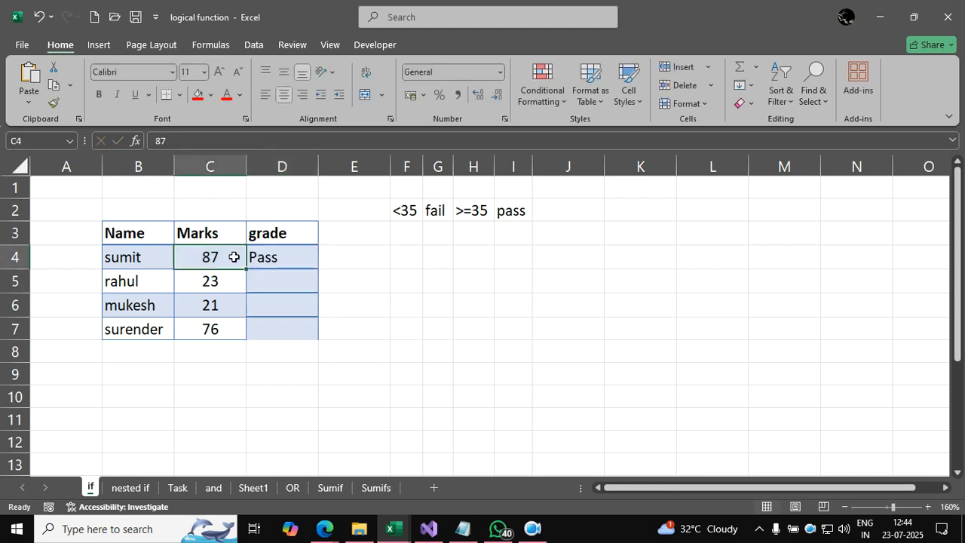
pyautogui.write('12')
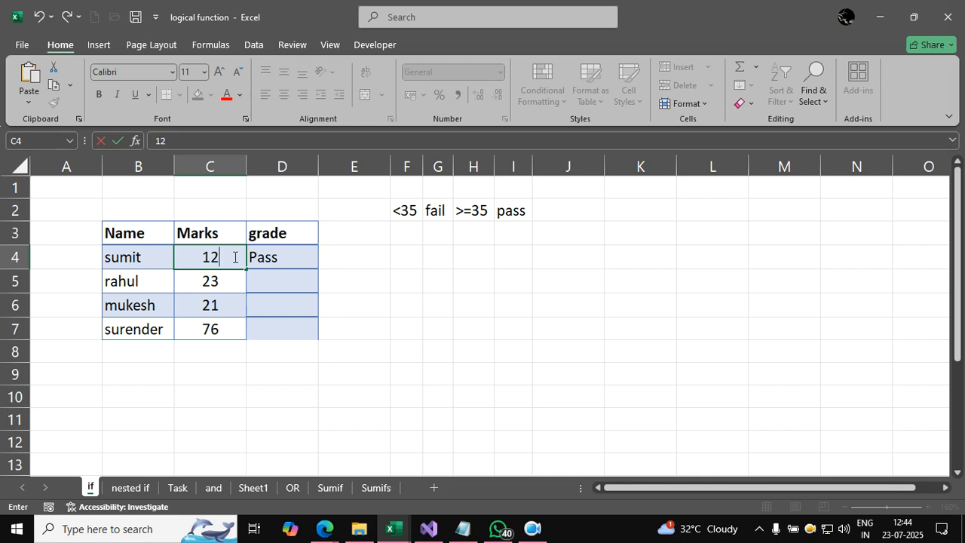
pyautogui.press('Return')
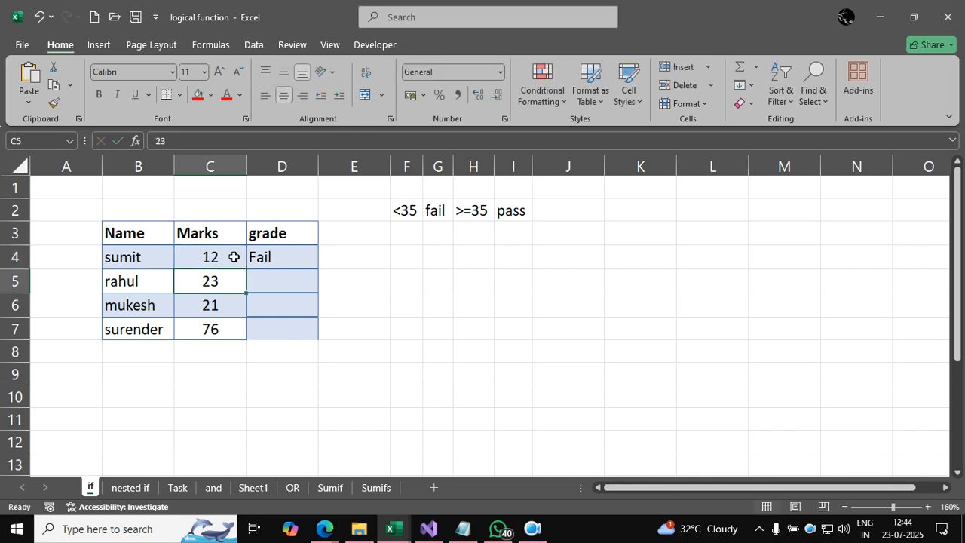
pyautogui.click(304, 251)
pyautogui.moveTo(319, 267); pyautogui.dragTo(318, 336)
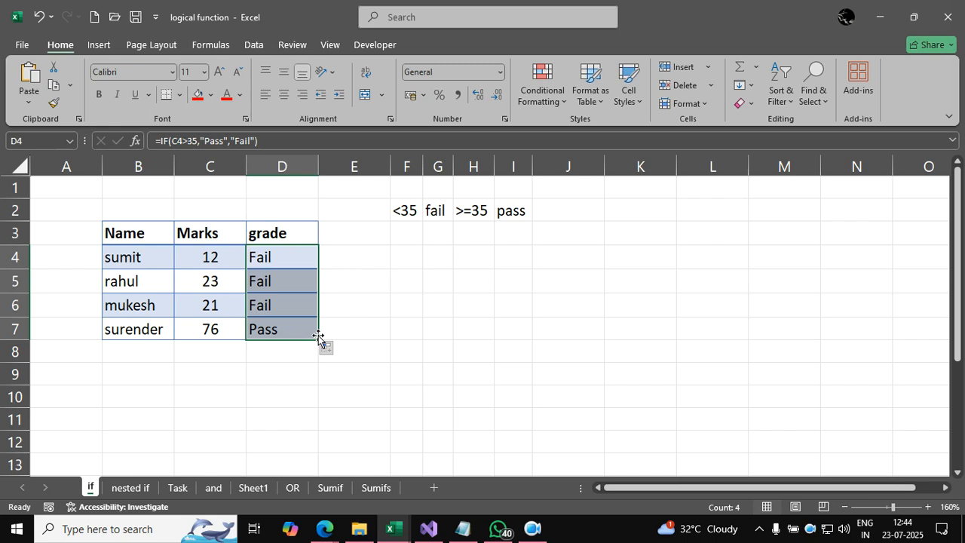
# Step: Clear the contents of F4:F8 in the grade column on the nested if sheet
pyautogui.click(130, 488)
pyautogui.moveTo(384, 332); pyautogui.dragTo(385, 251)
pyautogui.press('Delete')
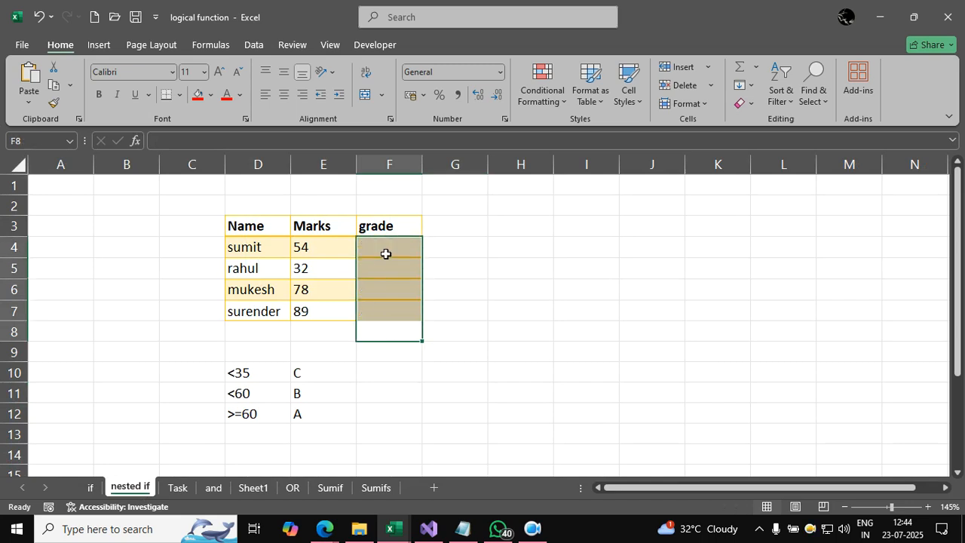
pyautogui.click(546, 283)
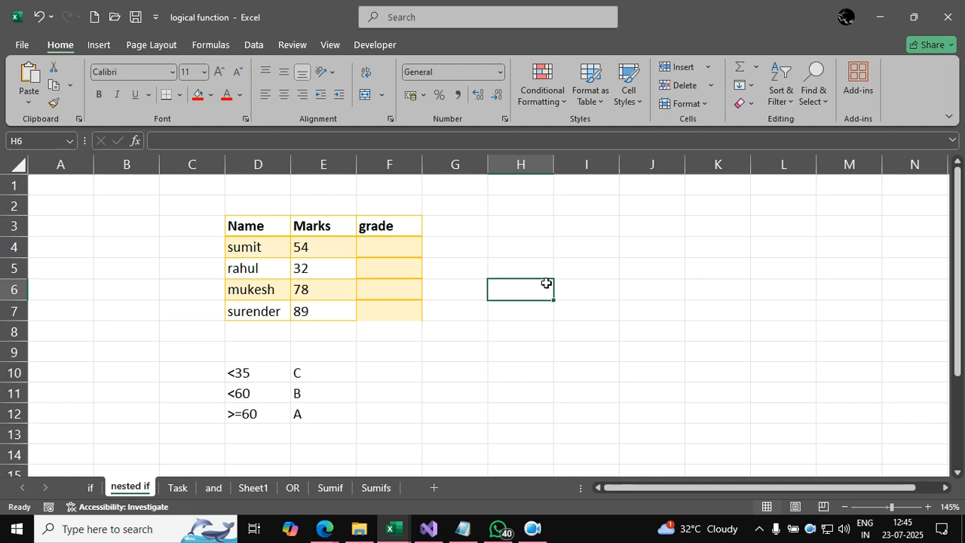
# Step: Begin an IF formula in F4 that returns "C" when the marks in E4 are below 35
pyautogui.click(414, 249)
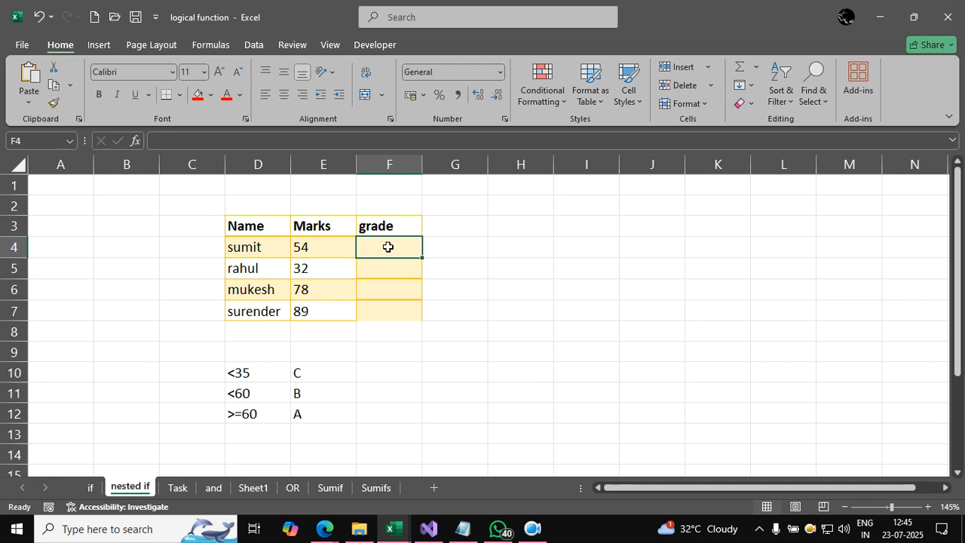
pyautogui.write('=if(')
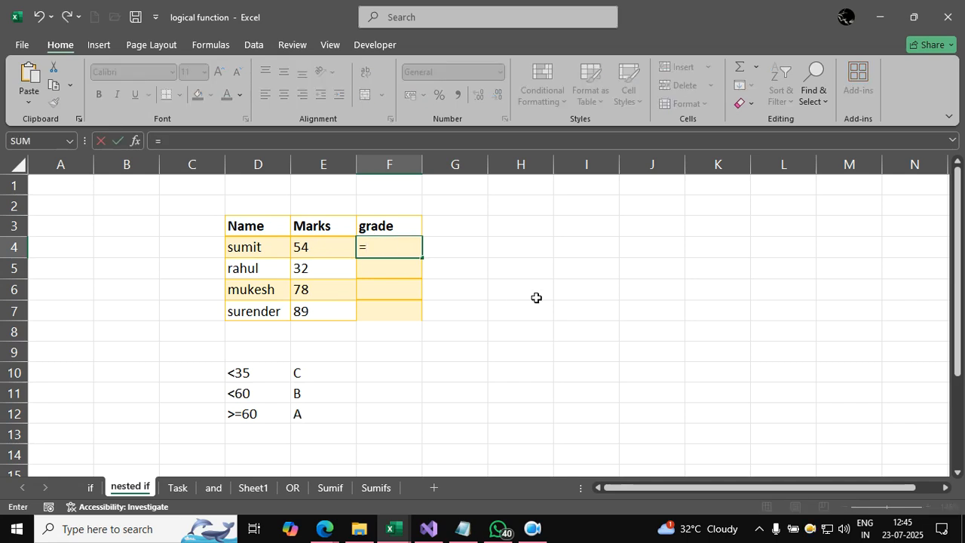
pyautogui.click(334, 246)
pyautogui.write('<')
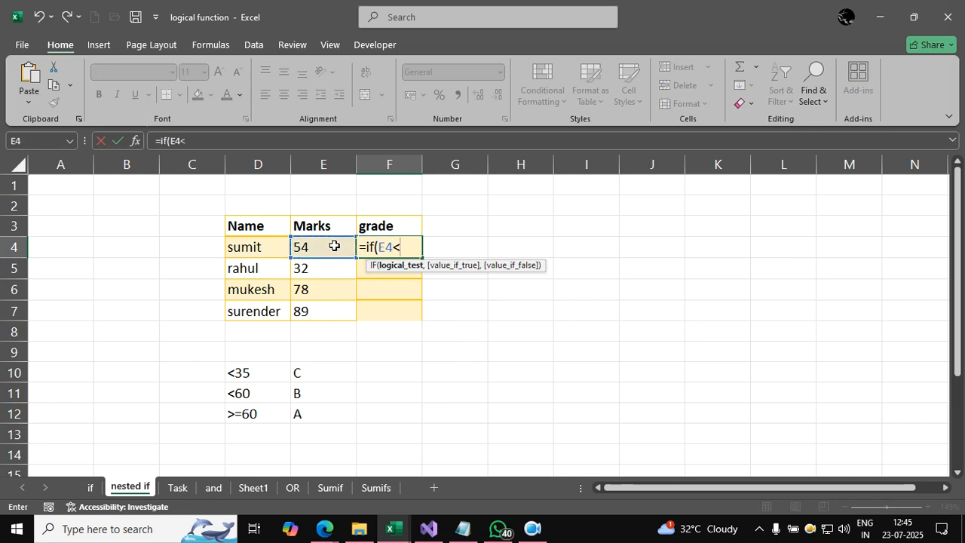
pyautogui.write('35,')
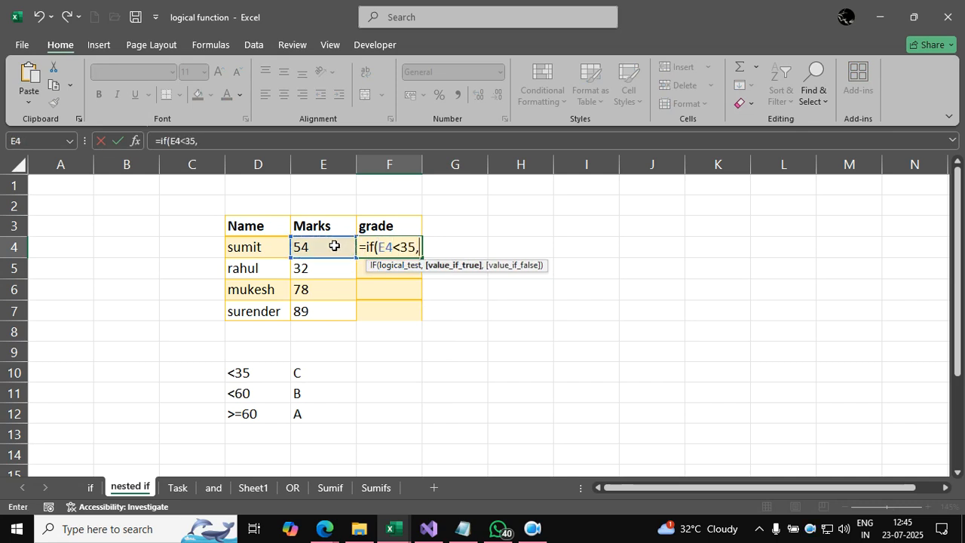
pyautogui.write('"C"')
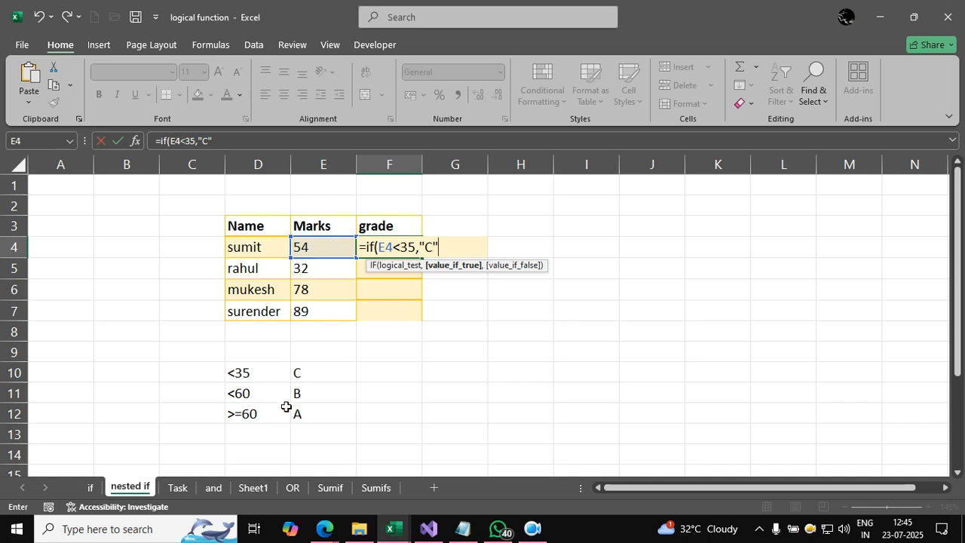
# Step: Complete the F4 formula with a nested IF(E4<60,"B","A") and fill it down to F7
pyautogui.write(',if(')
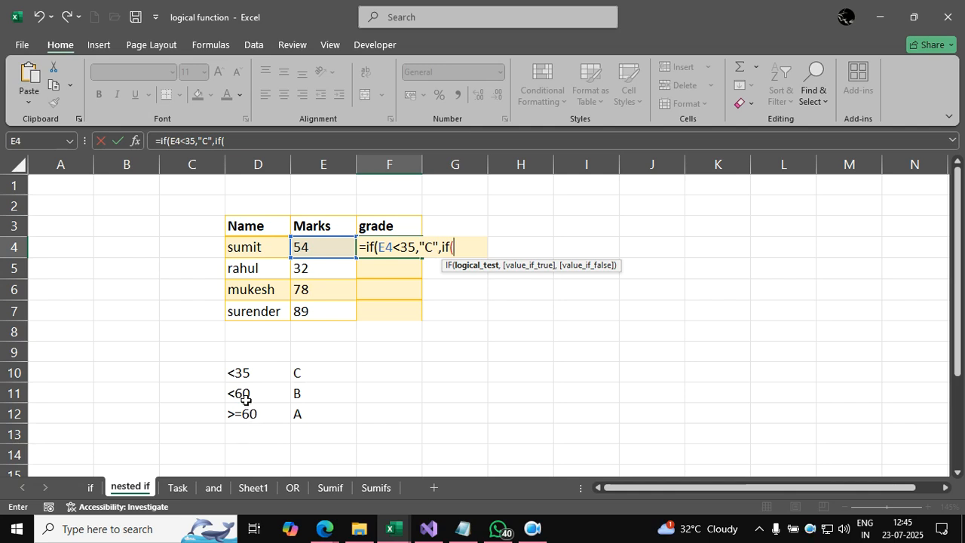
pyautogui.click(328, 245)
pyautogui.write('<')
pyautogui.write('60')
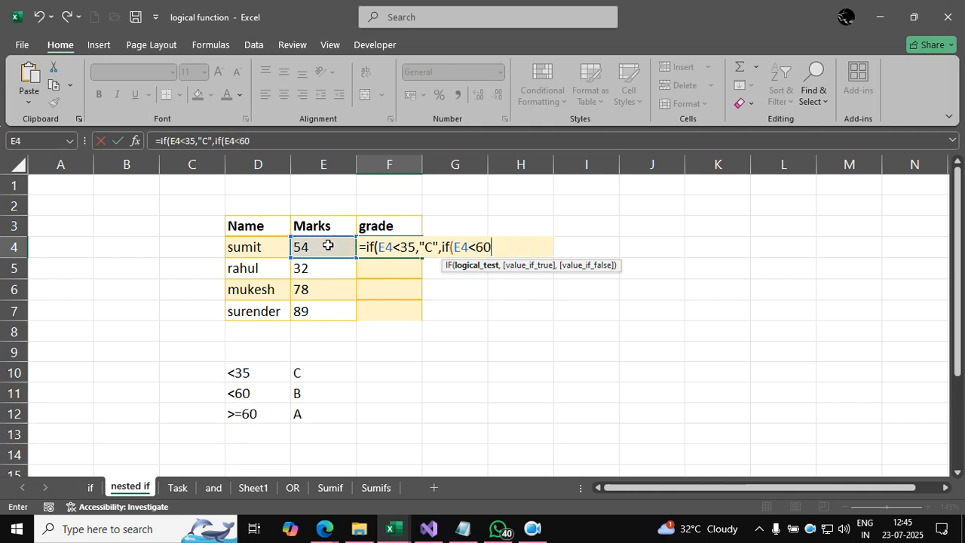
pyautogui.write(',"B","A')
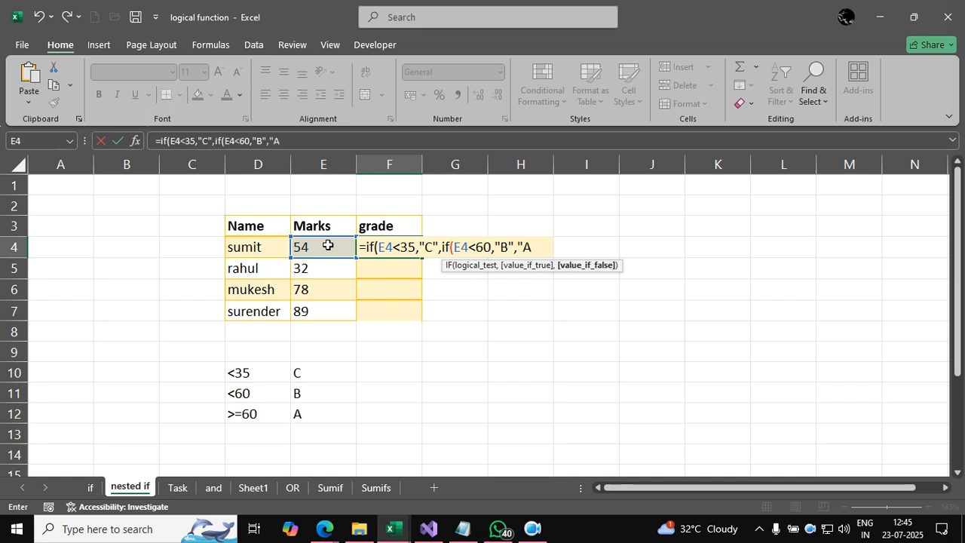
pyautogui.write('"')
pyautogui.write(')')
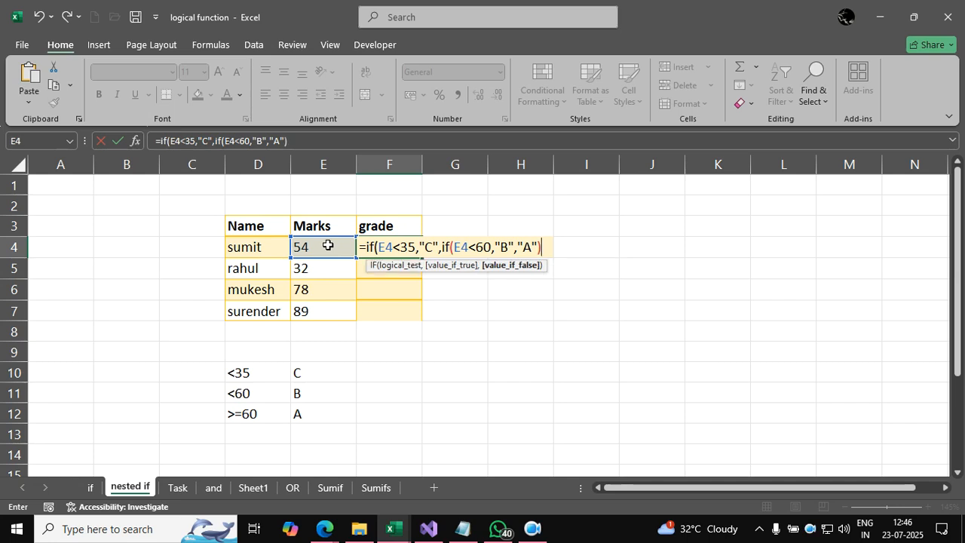
pyautogui.write(')')
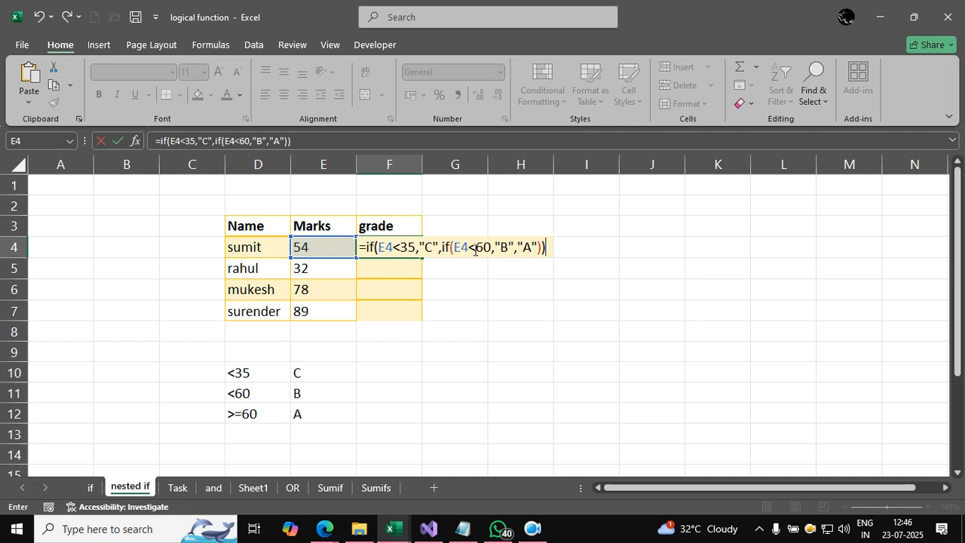
pyautogui.press('Return')
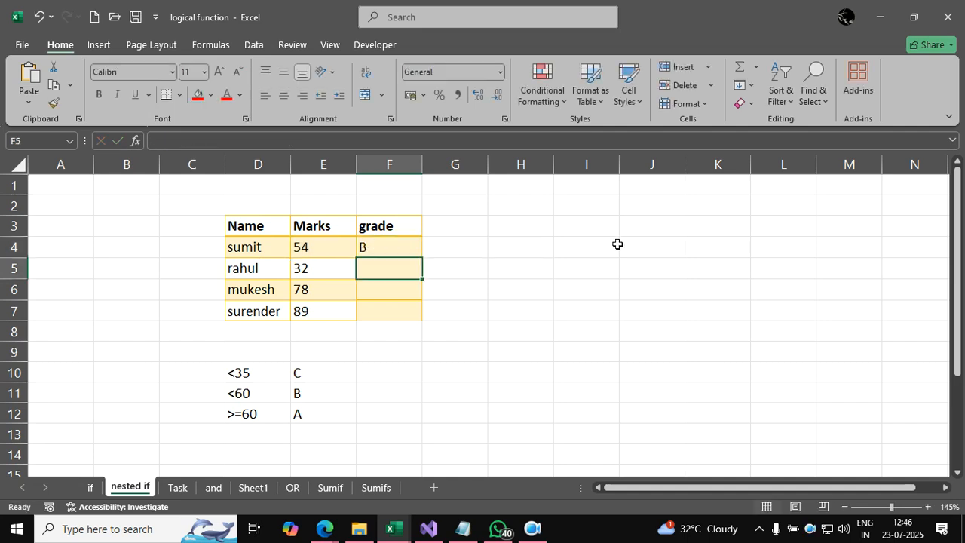
pyautogui.click(402, 249)
pyautogui.doubleClick(423, 257)
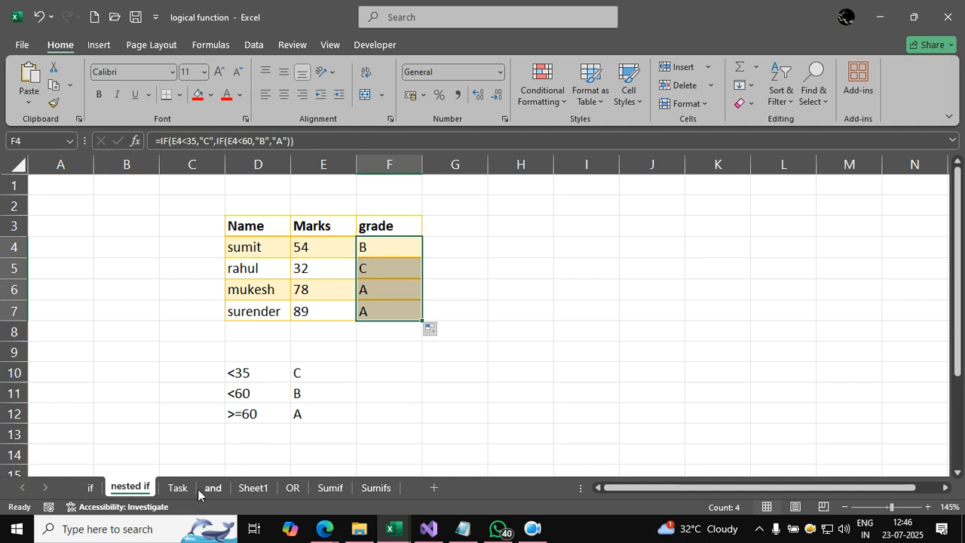
# Step: Examine the old and new unit readings, the Unit Consumed formula and the Bill Amount cell on the Task sheet
pyautogui.click(177, 488)
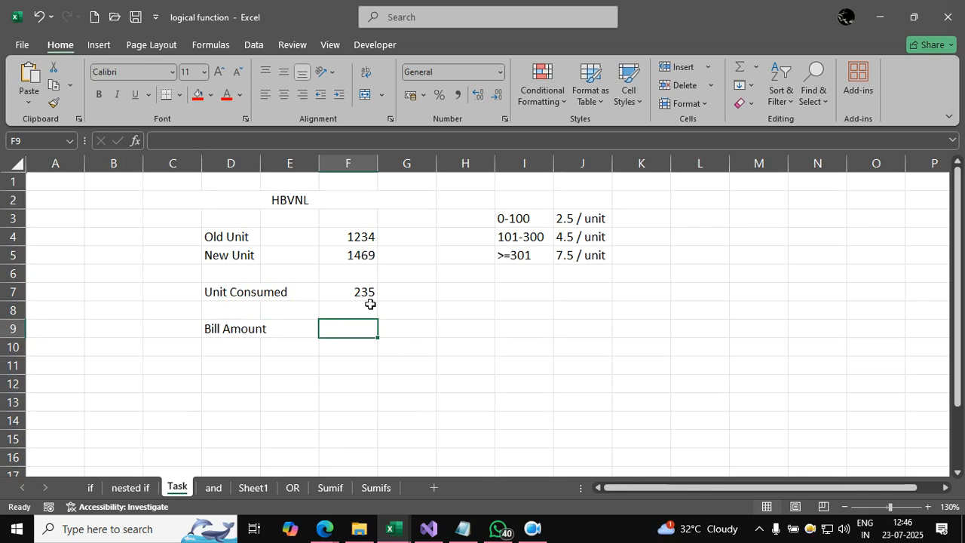
pyautogui.click(305, 202)
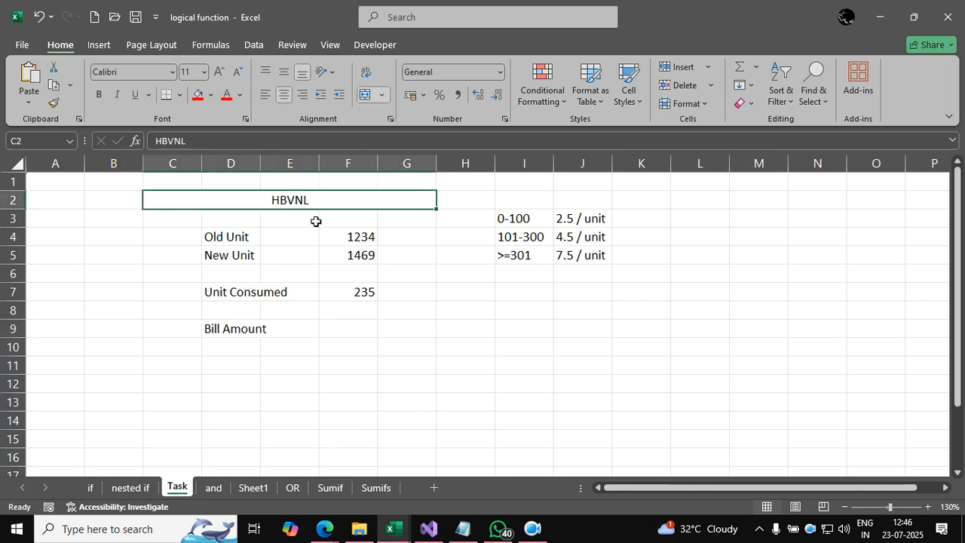
pyautogui.click(269, 236)
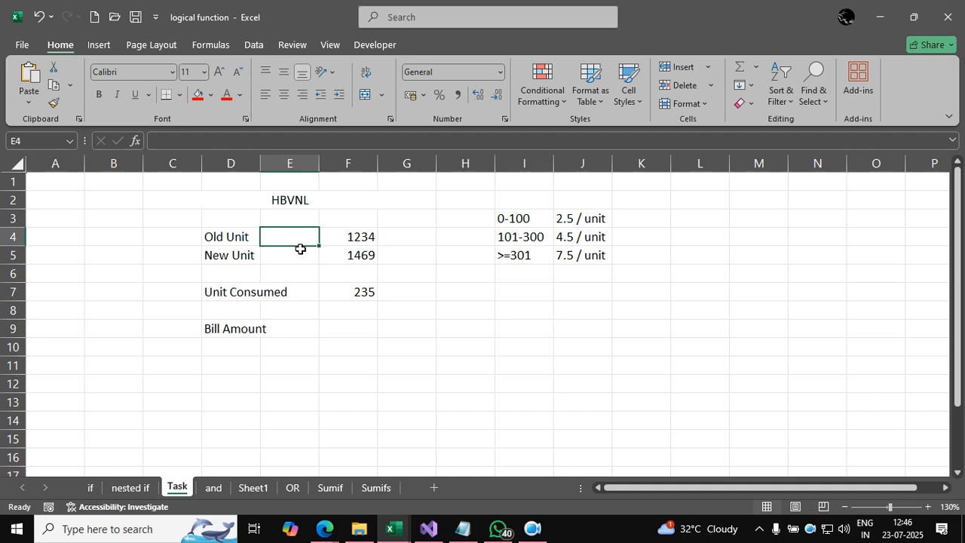
pyautogui.click(354, 236)
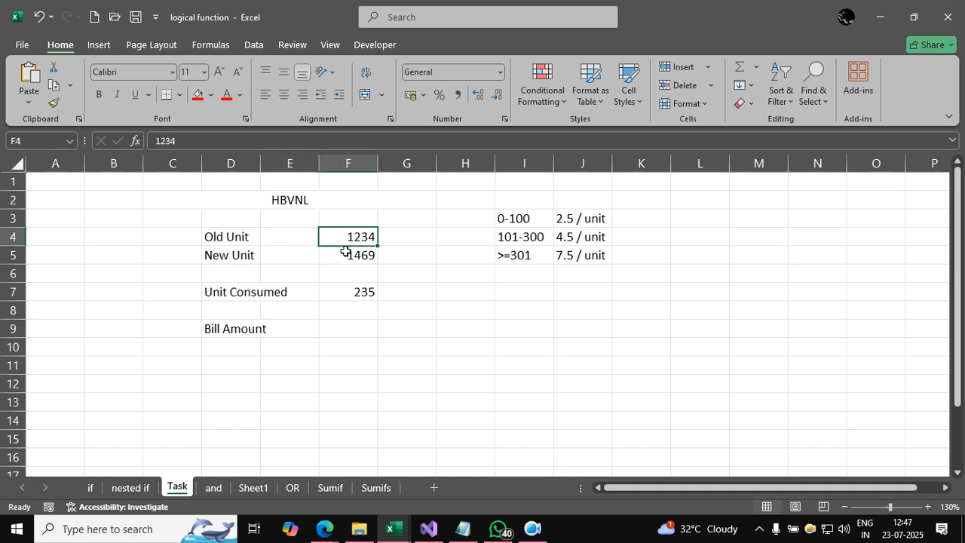
pyautogui.click(374, 254)
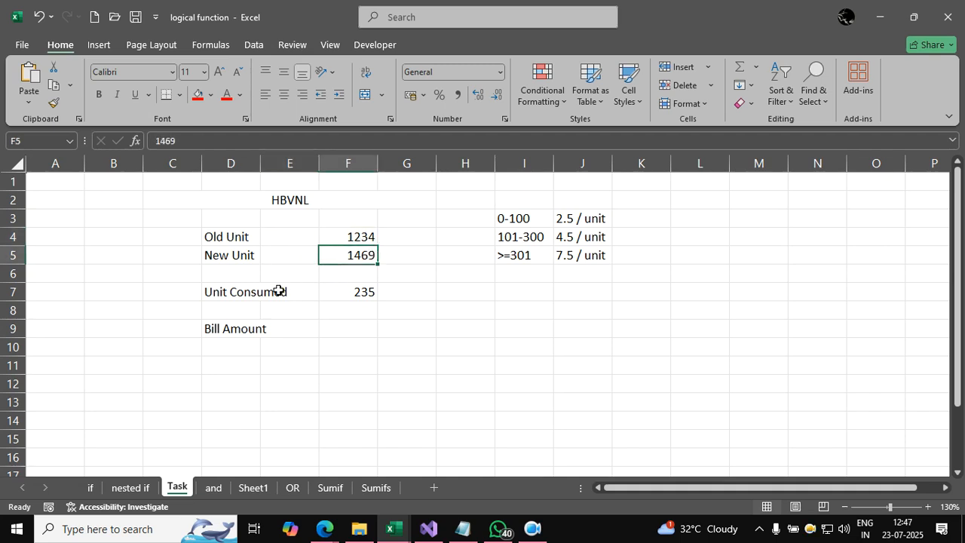
pyautogui.click(344, 297)
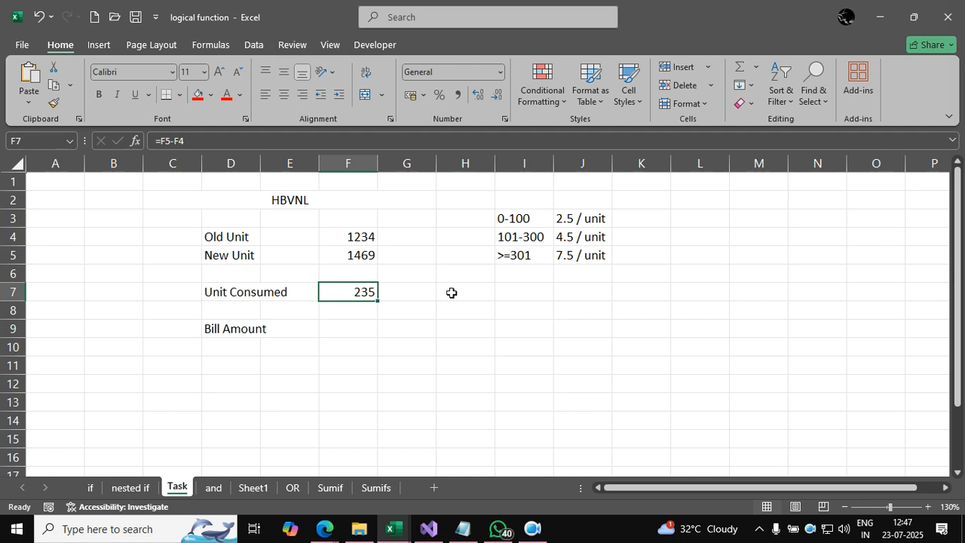
pyautogui.click(357, 332)
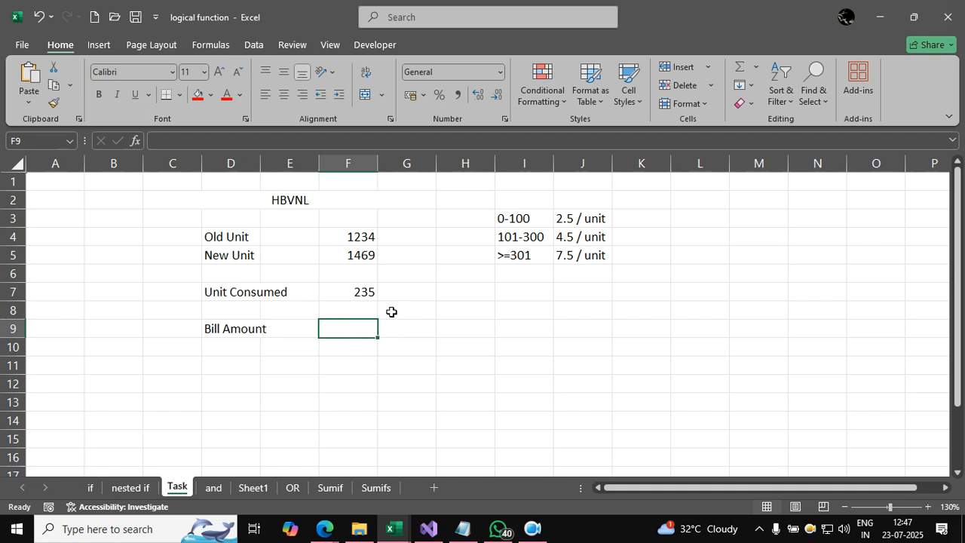
pyautogui.click(367, 289)
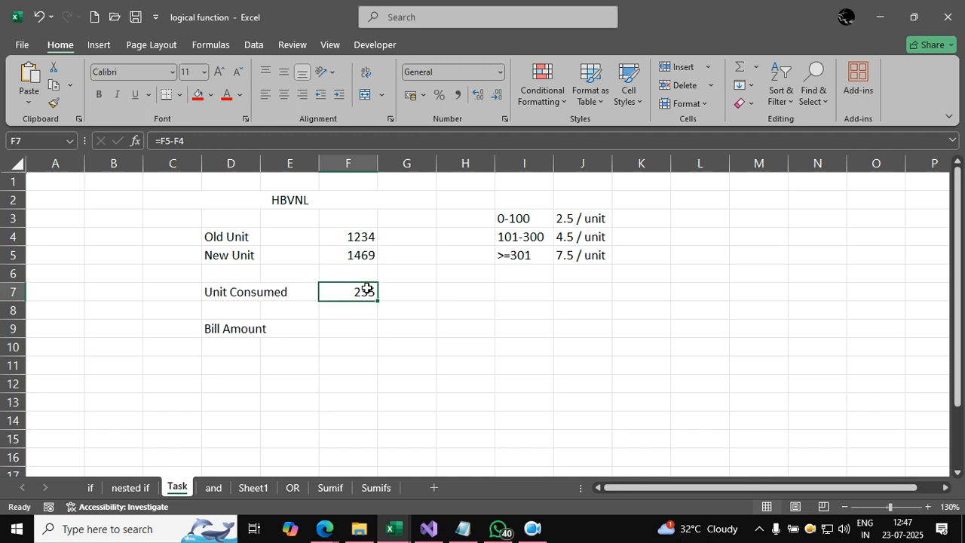
# Step: Review the notes on the and sheet explaining the criteria for the AND and OR functions
pyautogui.click(344, 329)
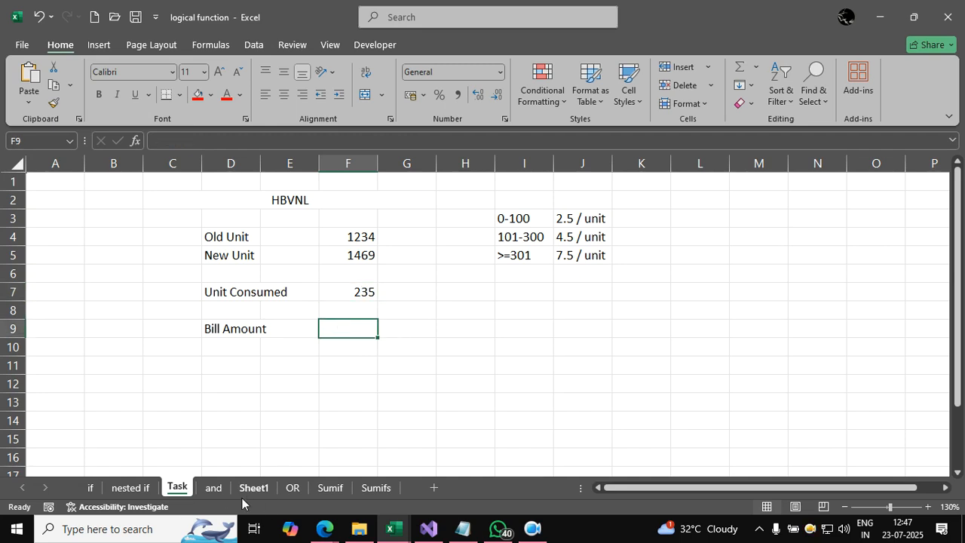
pyautogui.click(213, 488)
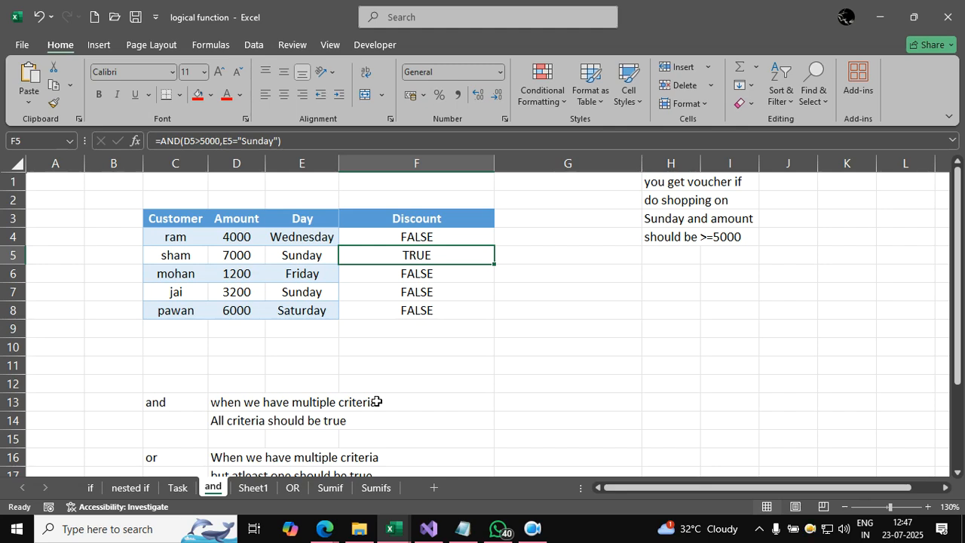
pyautogui.scroll(-1, 376, 402)
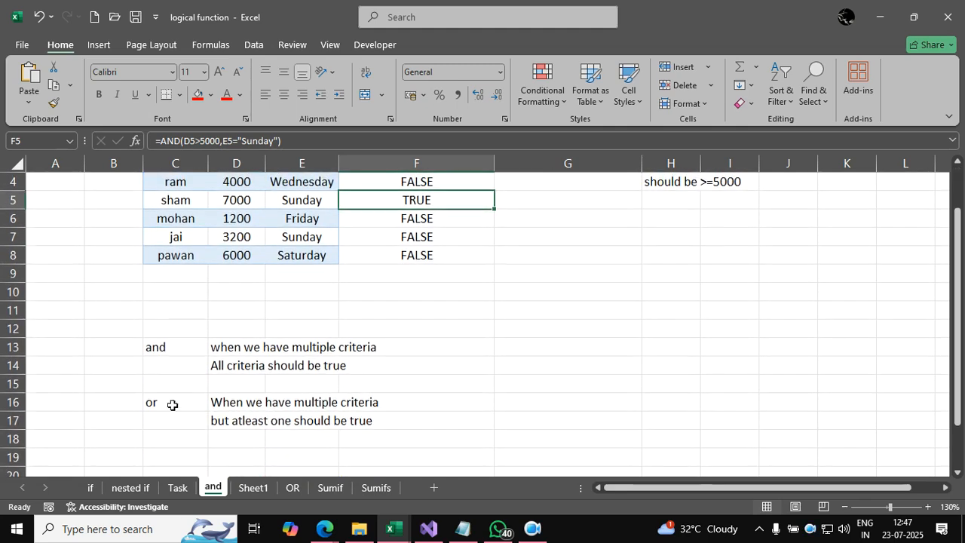
pyautogui.click(167, 349)
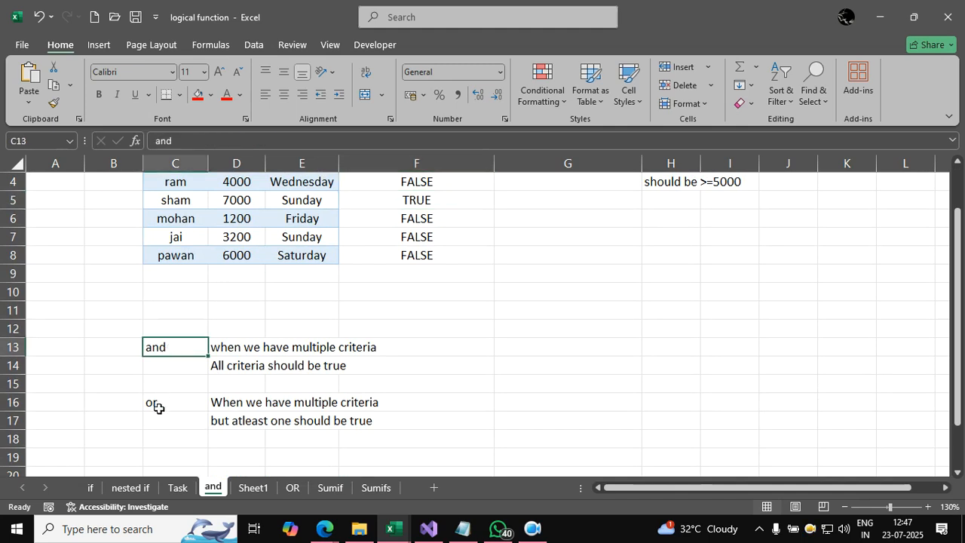
pyautogui.click(157, 408)
pyautogui.scroll(-1, 157, 409)
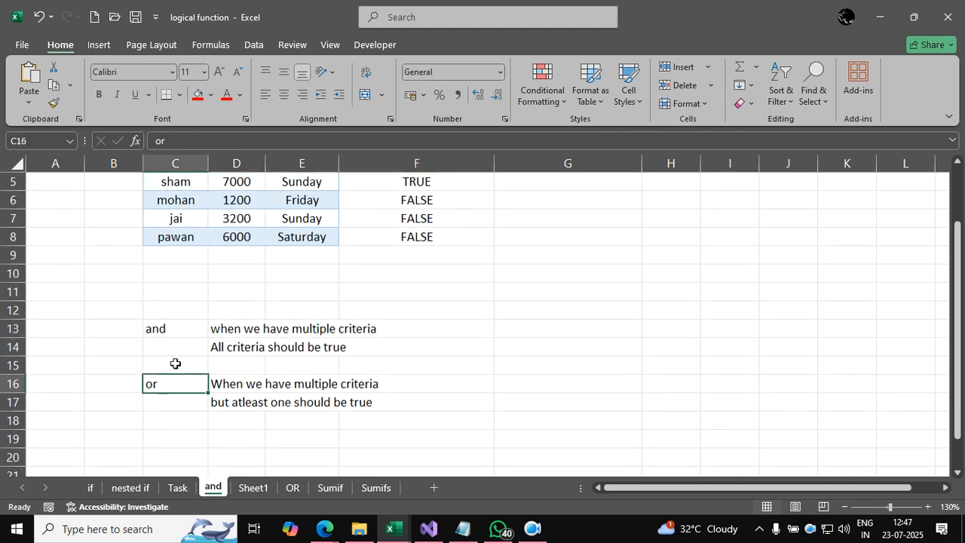
pyautogui.click(185, 343)
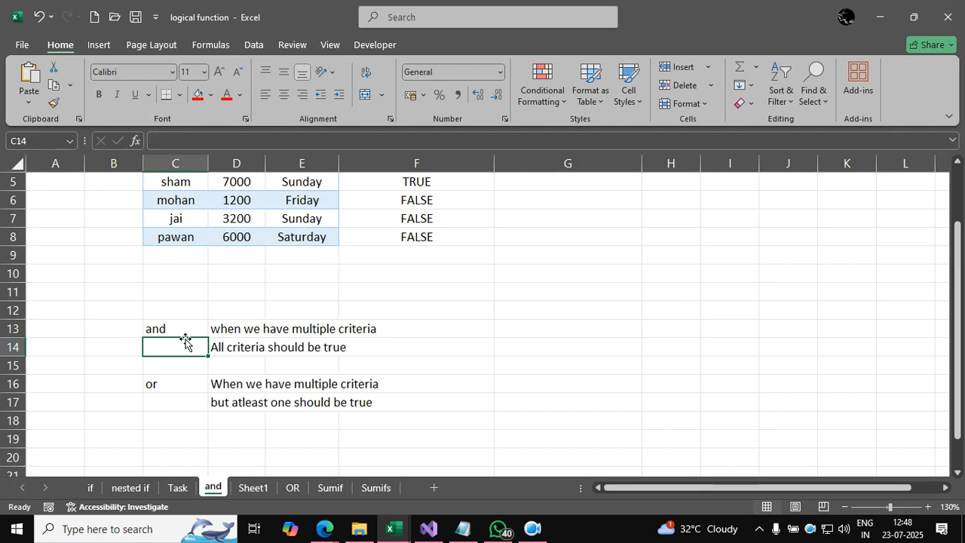
# Step: Clear the existing results in F4:F8 of the Discount column on the and sheet
pyautogui.scroll(2, 186, 343)
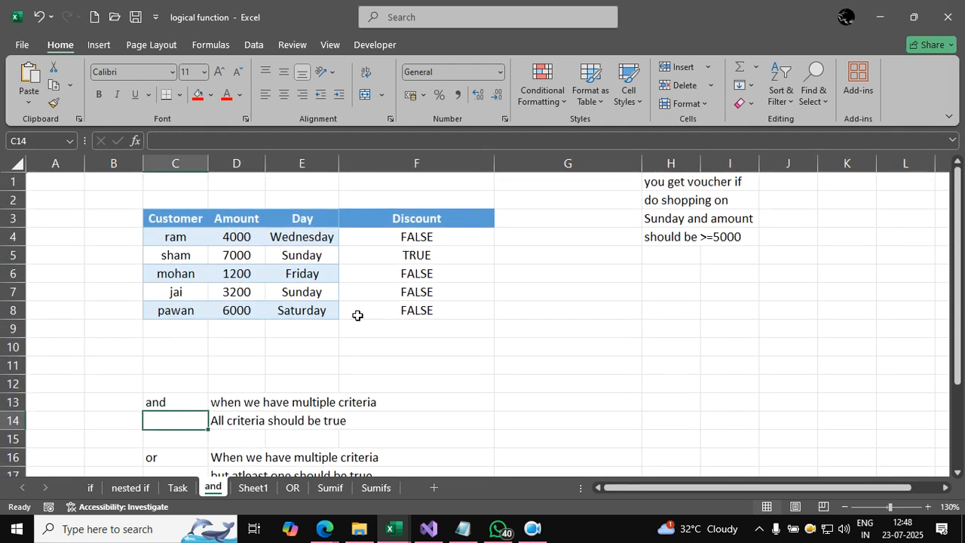
pyautogui.moveTo(400, 309); pyautogui.dragTo(414, 239)
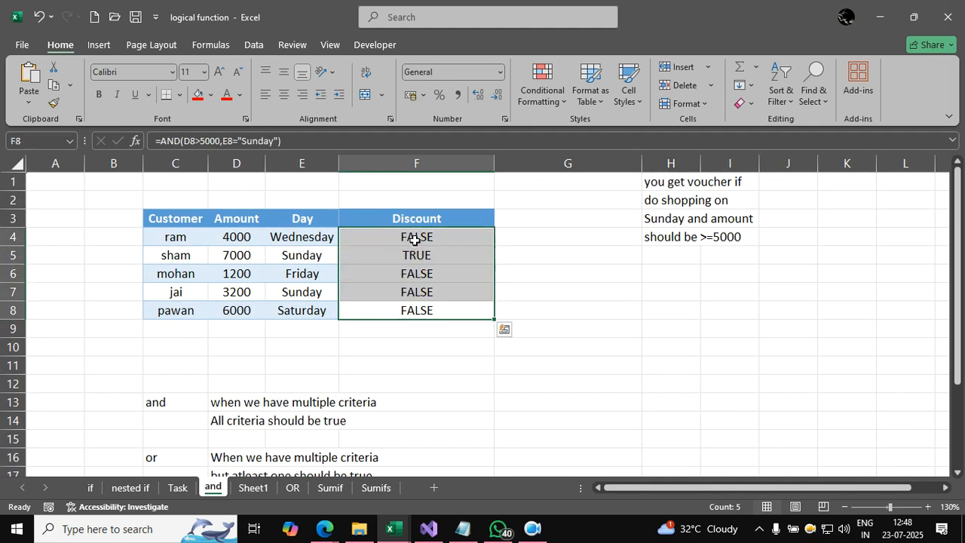
pyautogui.press('Delete')
# Step: Compare the written rules for AND and OR in the notes below the customer table
pyautogui.scroll(-2, 415, 240)
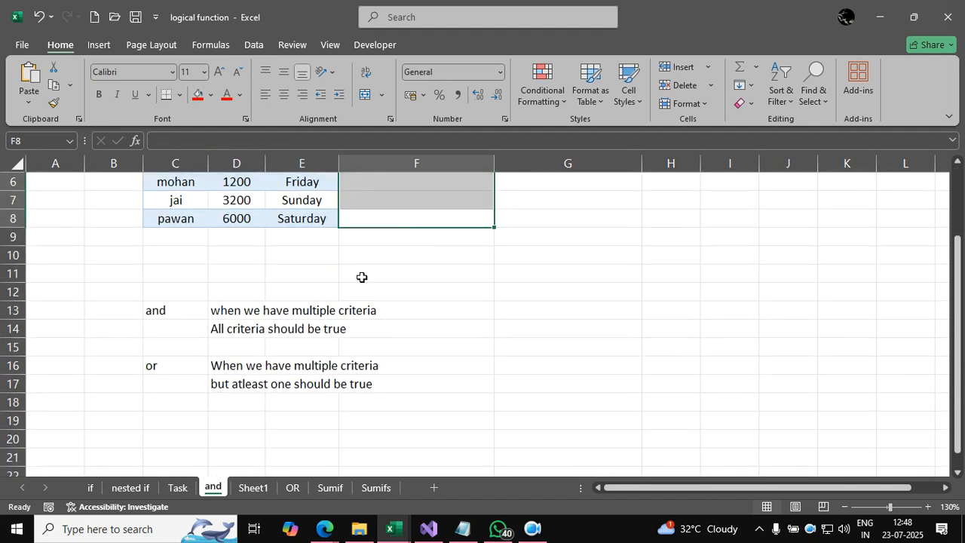
pyautogui.click(325, 307)
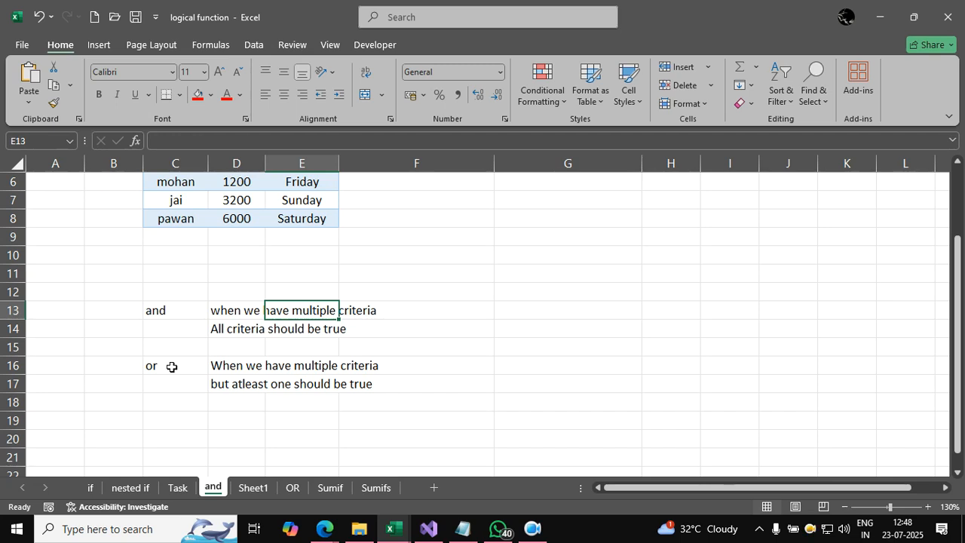
pyautogui.click(162, 312)
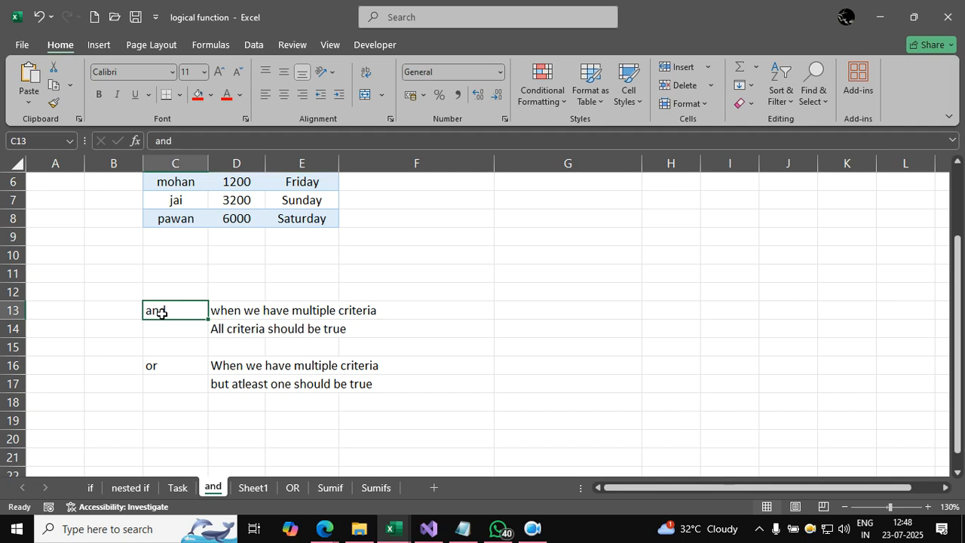
pyautogui.click(161, 365)
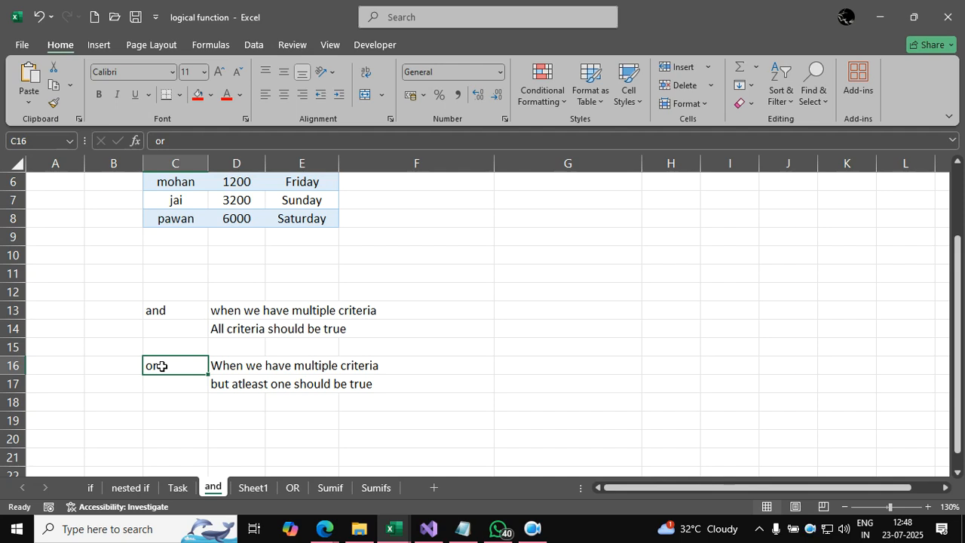
pyautogui.scroll(2, 161, 366)
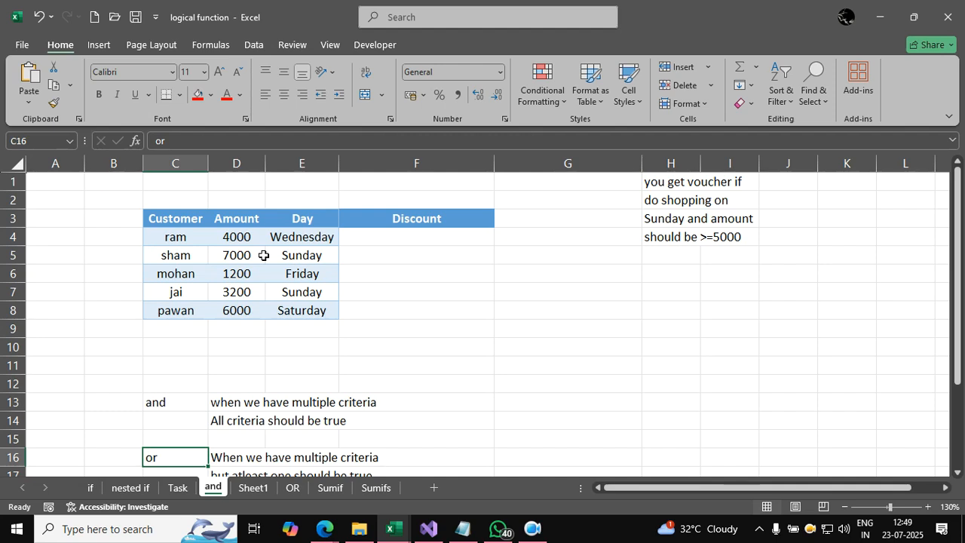
# Step: Enter =AND(D4>5000,E4="Sunday") in F4, the first cell of the Discount column
pyautogui.click(376, 234)
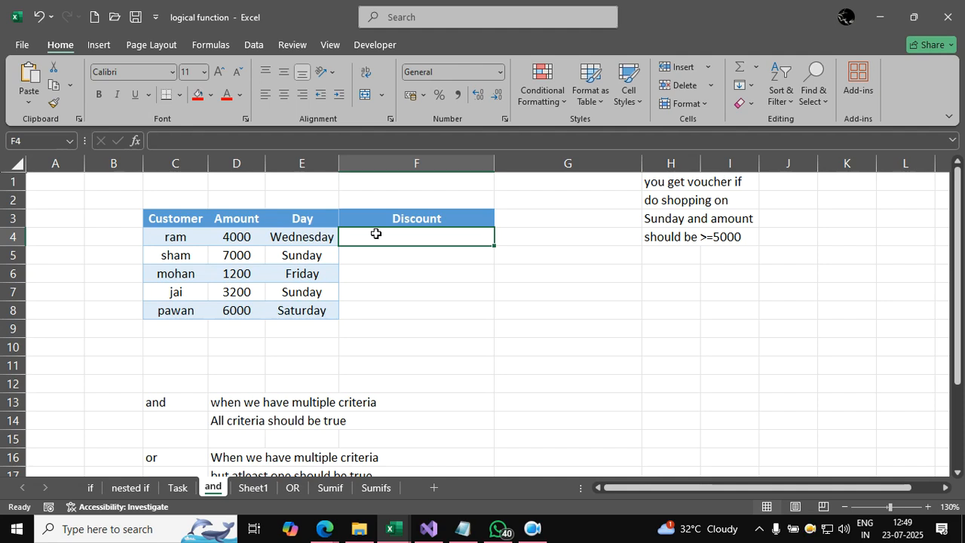
pyautogui.write('=')
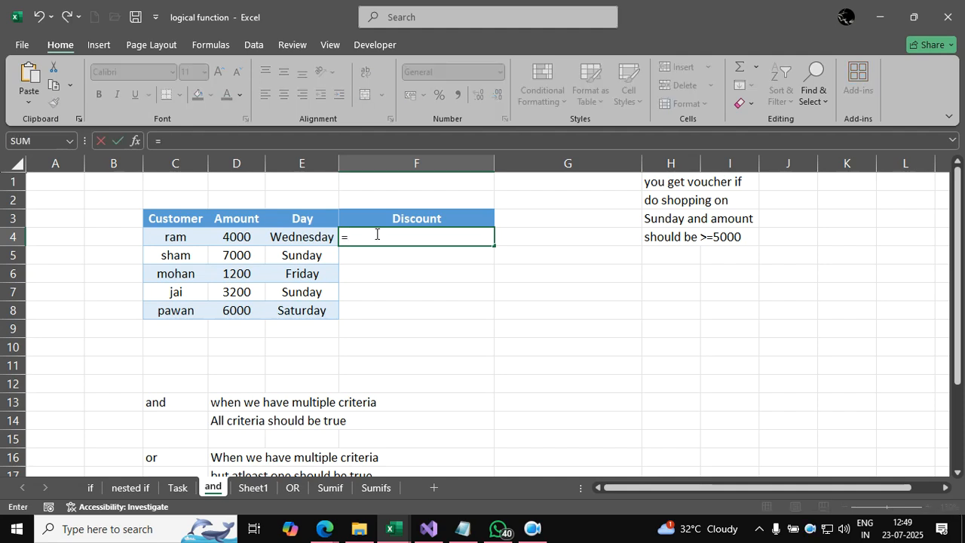
pyautogui.write('and(')
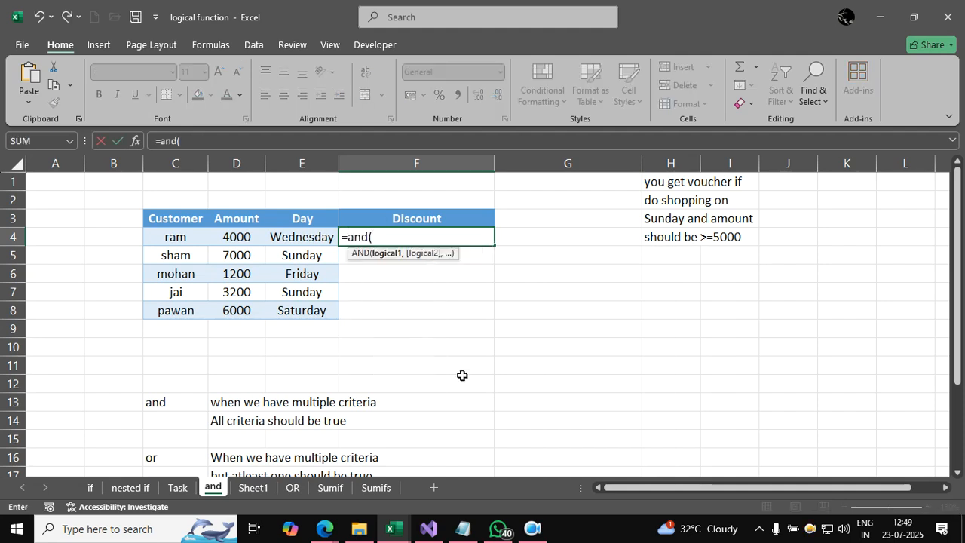
pyautogui.click(245, 238)
pyautogui.write('>5000')
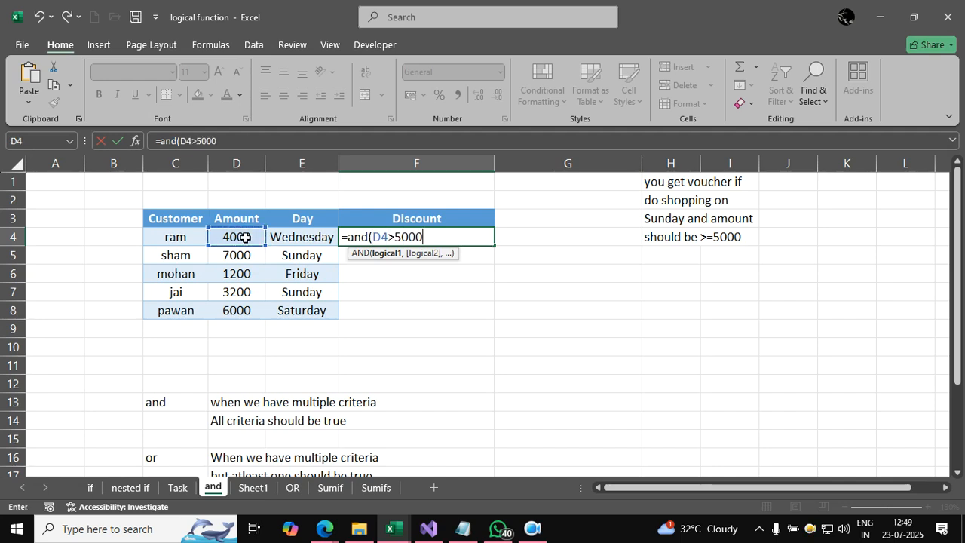
pyautogui.write(',')
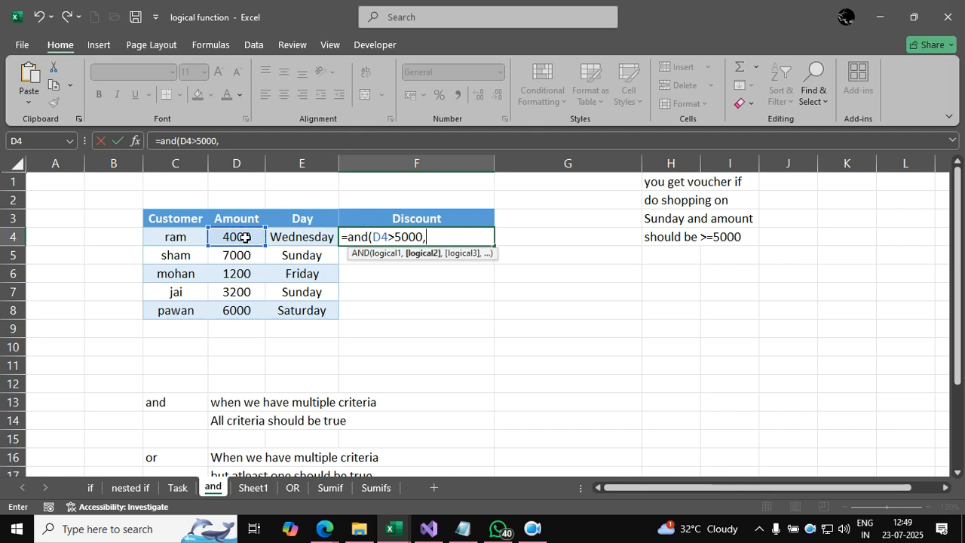
pyautogui.click(293, 237)
pyautogui.write('="Su')
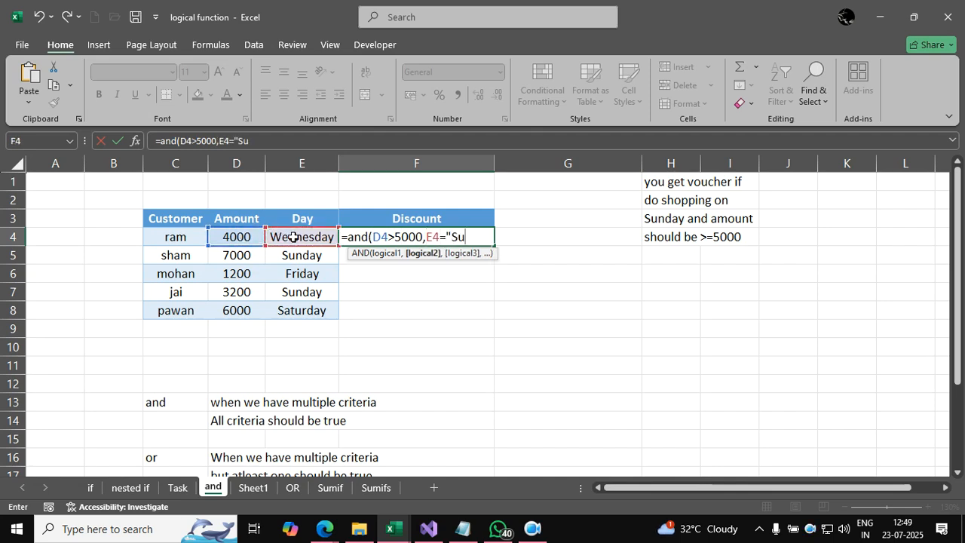
pyautogui.write('nday")')
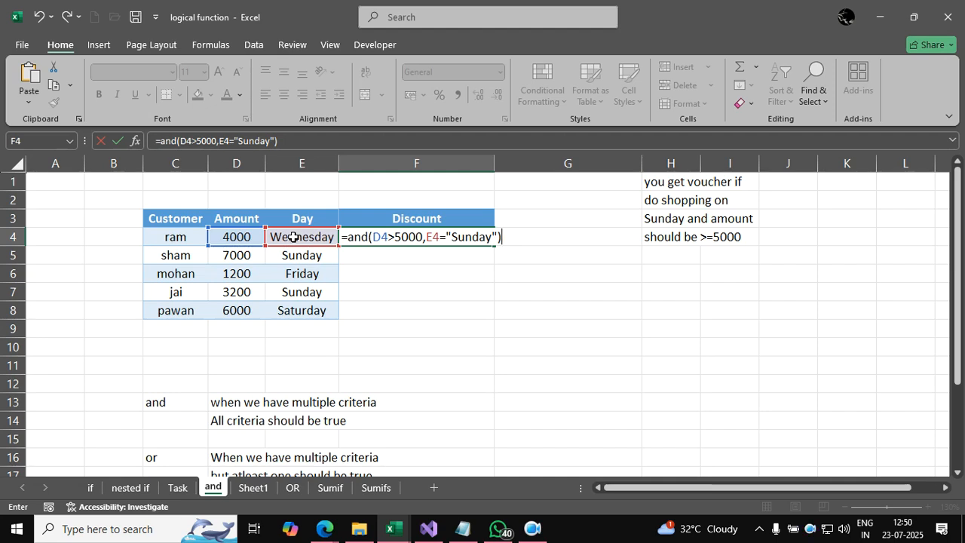
pyautogui.press('Return')
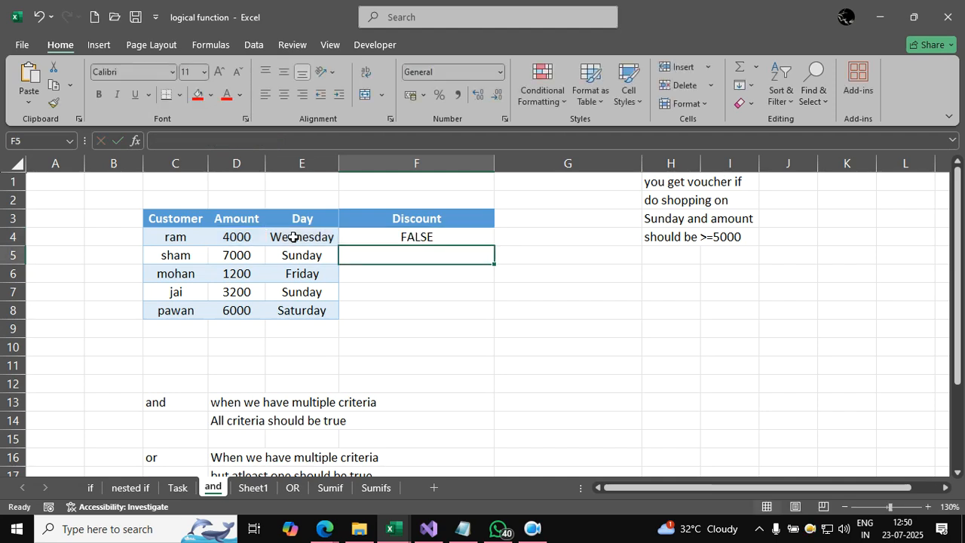
# Step: Fill the AND formula from F4 down to F8 and check row 5's result against its amount and day
pyautogui.click(400, 240)
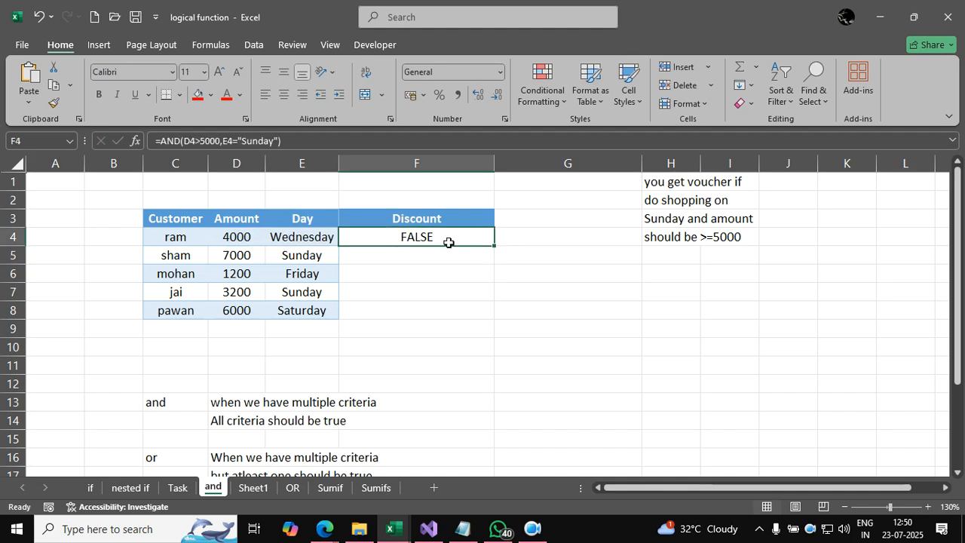
pyautogui.doubleClick(494, 248)
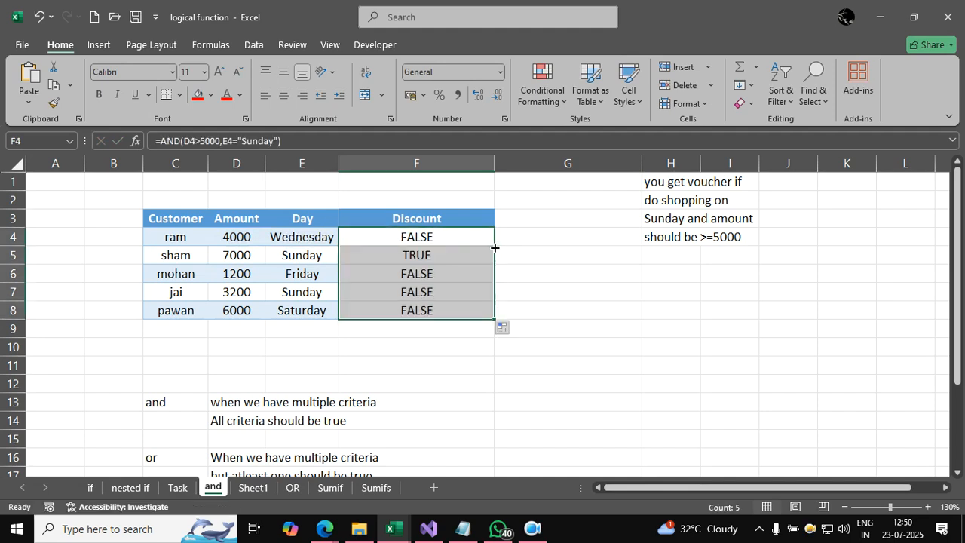
pyautogui.click(447, 255)
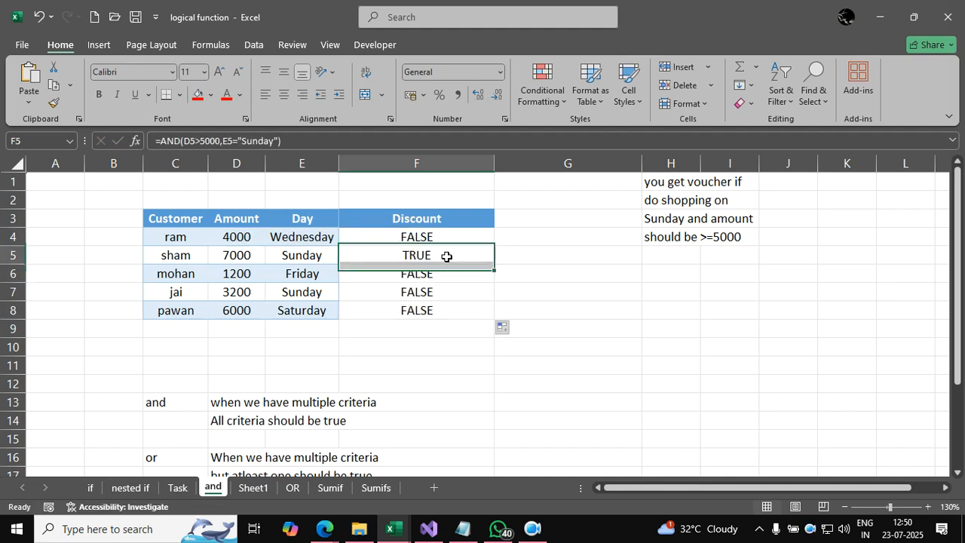
pyautogui.click(316, 257)
pyautogui.moveTo(315, 257); pyautogui.dragTo(229, 257)
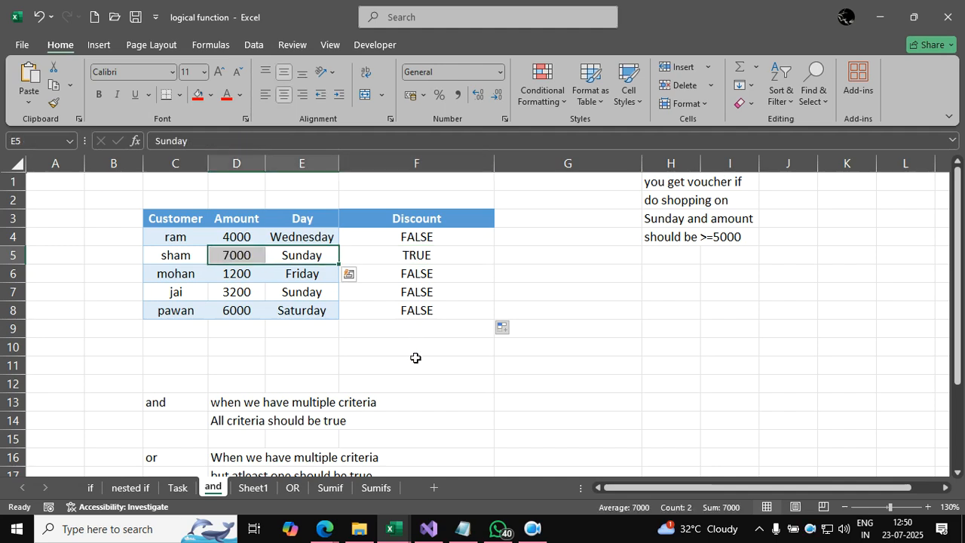
# Step: Clear the existing results in F4:F8 of the Discount column on the OR sheet
pyautogui.click(292, 488)
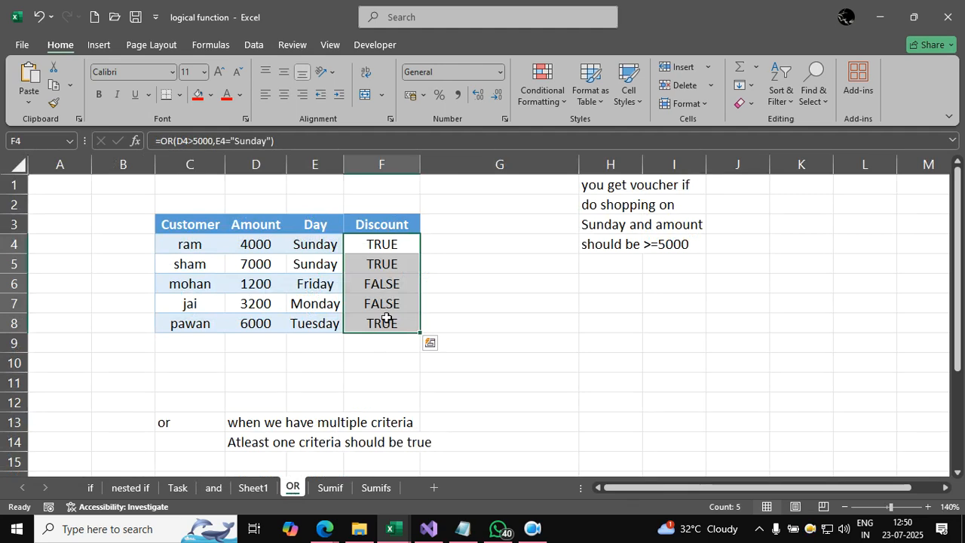
pyautogui.press('Delete')
pyautogui.click(496, 362)
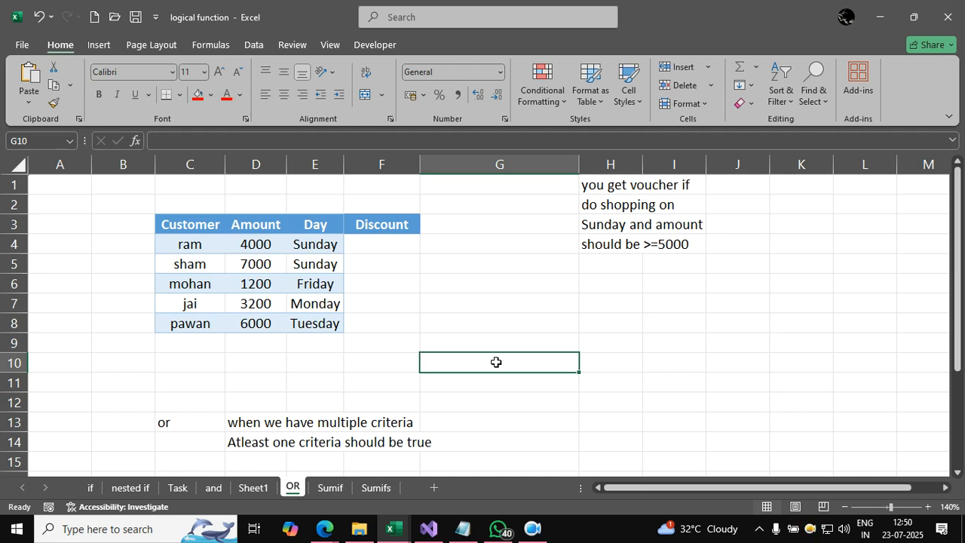
# Step: Enter =OR(D4>5000,E4="Sunday") in F4 of the OR sheet's Discount column
pyautogui.click(396, 246)
pyautogui.write('=or(')
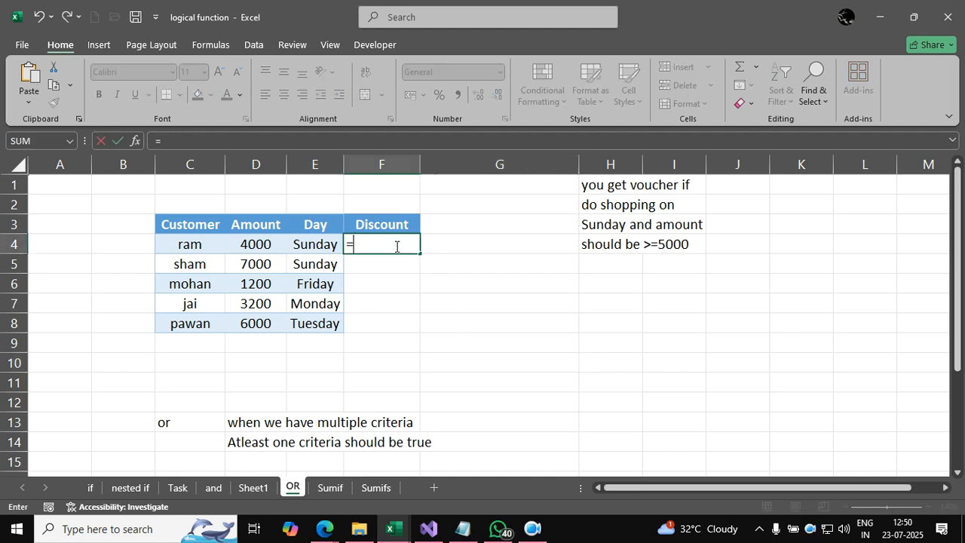
pyautogui.click(266, 240)
pyautogui.write('>5000,')
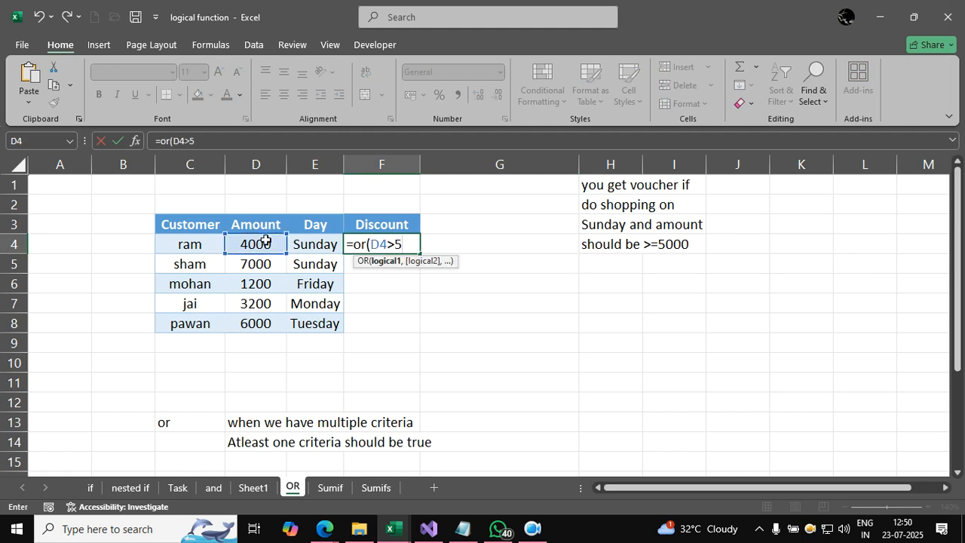
pyautogui.click(305, 249)
pyautogui.press('BackSpace')
pyautogui.write('="Sunday')
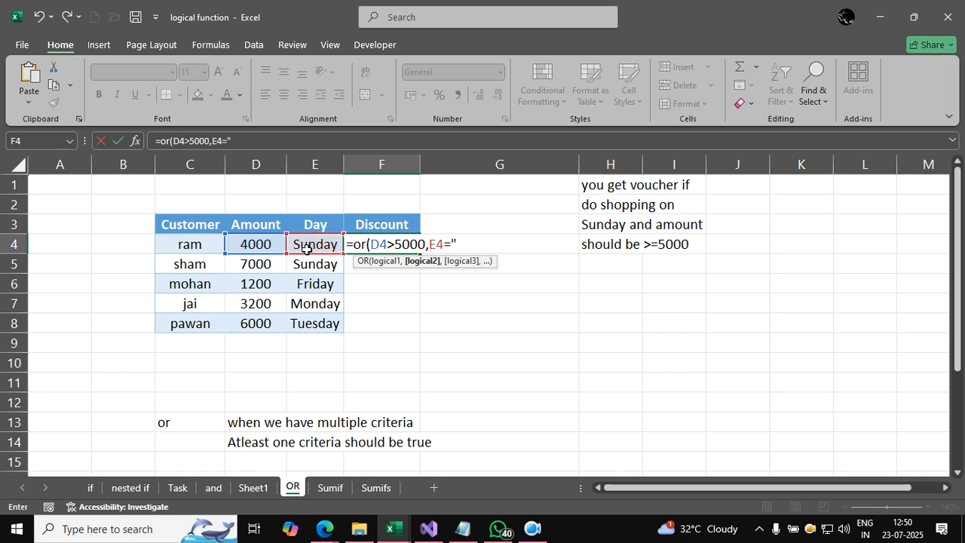
pyautogui.write('"')
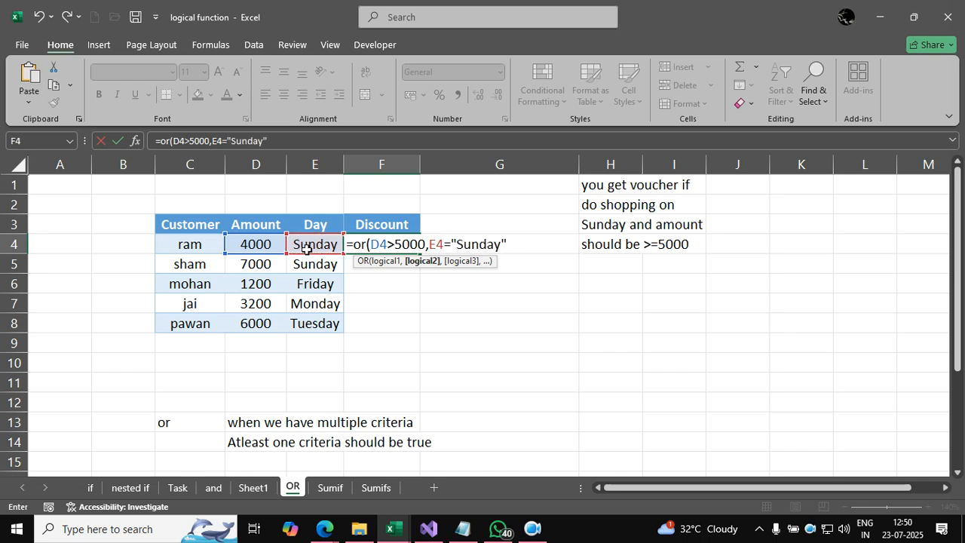
pyautogui.write(')')
pyautogui.press('Return')
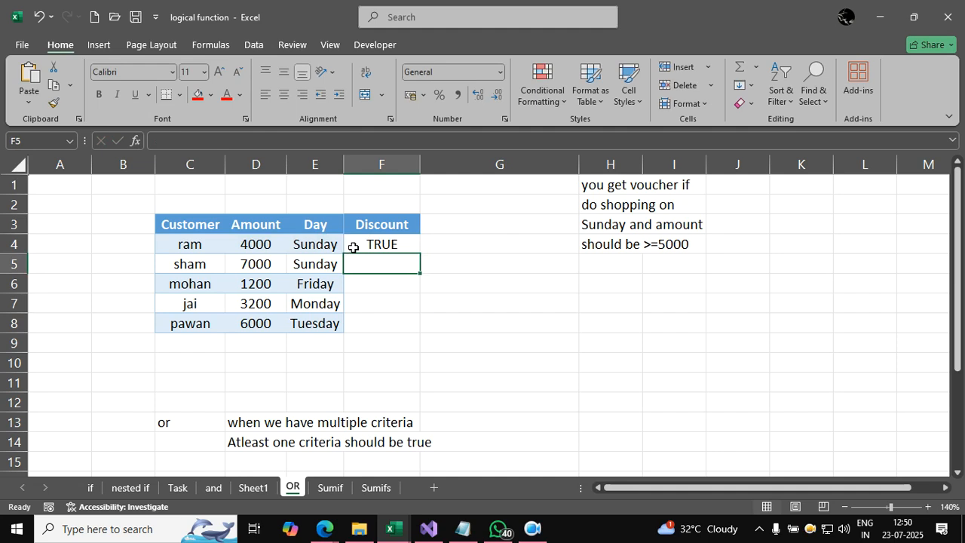
# Step: Fill the OR formula from F4 down to F8 and inspect the copied formulas in F6 and F7
pyautogui.click(395, 248)
pyautogui.moveTo(421, 256); pyautogui.dragTo(419, 325)
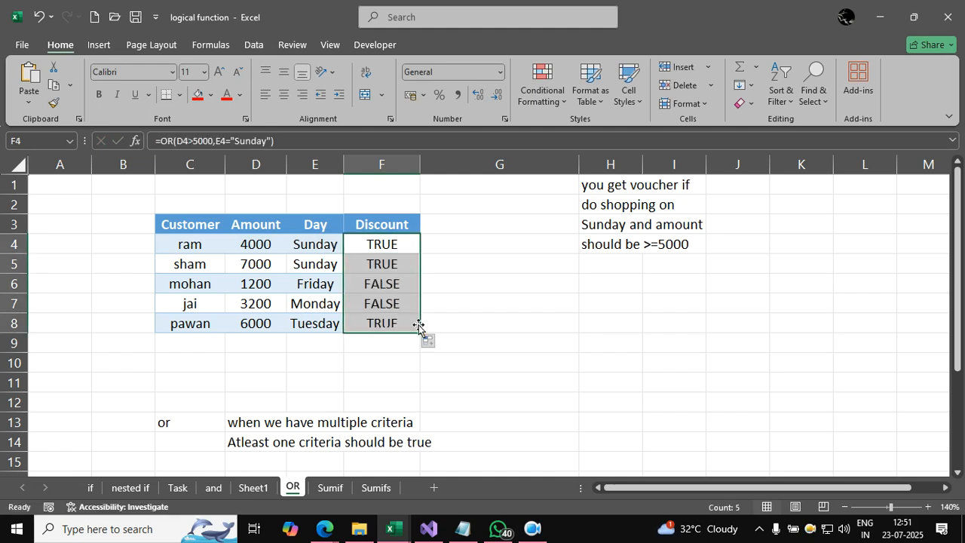
pyautogui.click(387, 289)
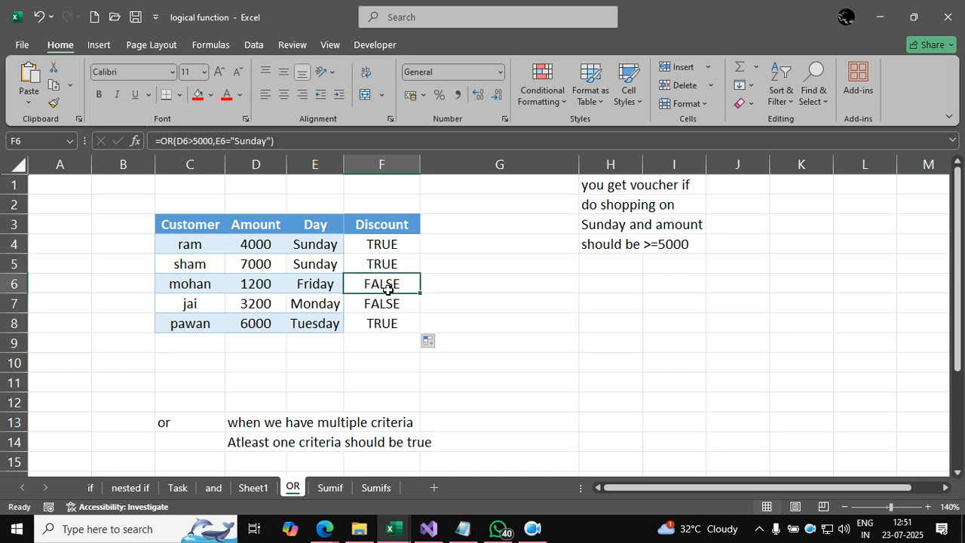
pyautogui.click(386, 301)
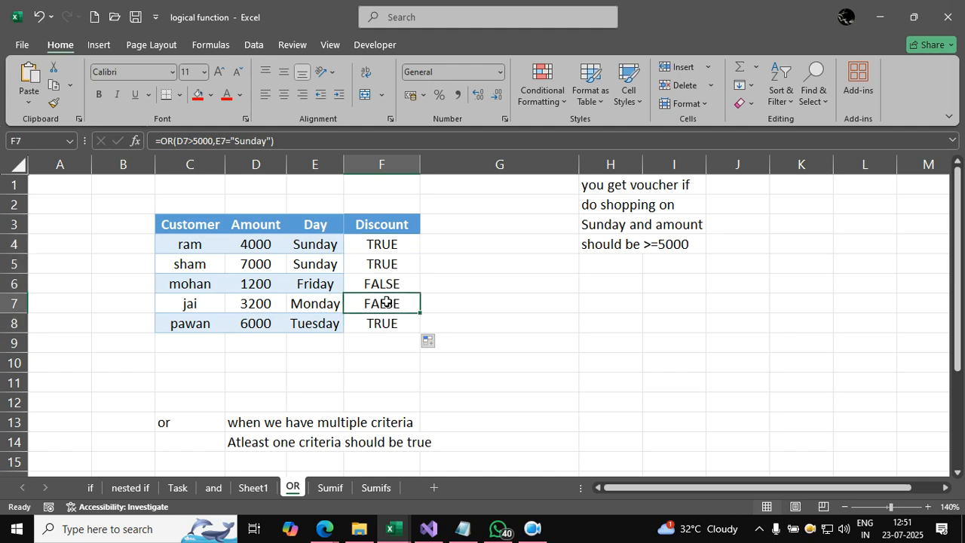
# Step: Inspect the copied OR formula in F8 of the Discount column
pyautogui.click(383, 325)
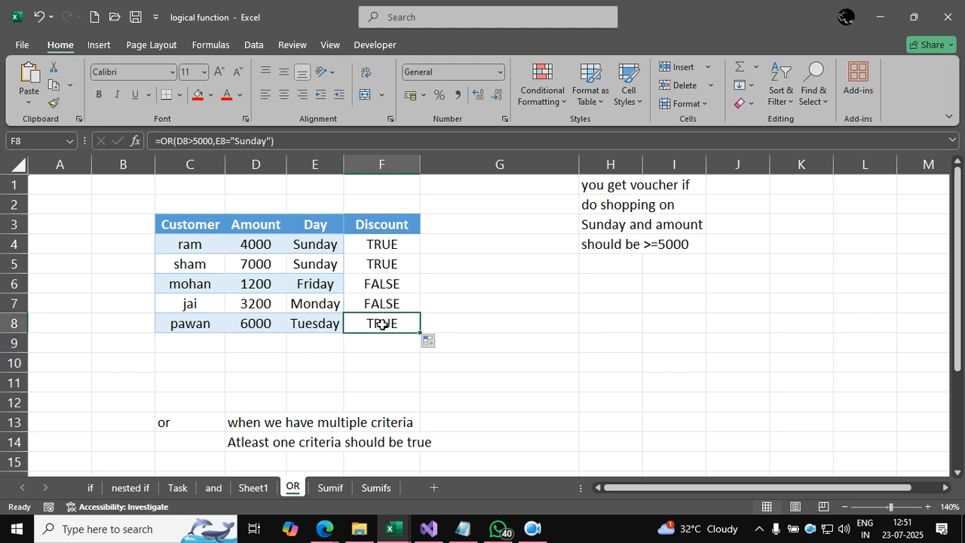
pyautogui.click(492, 322)
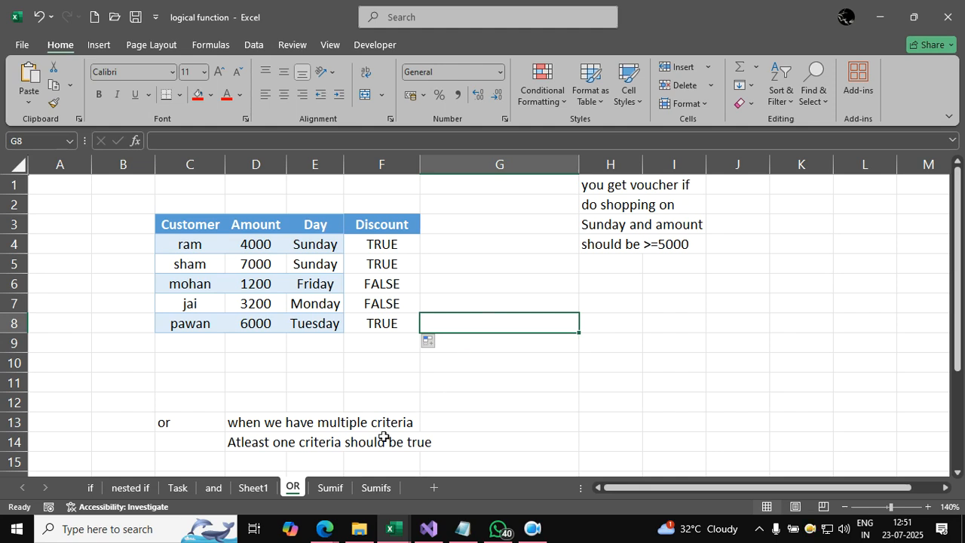
# Step: On the Sumif sheet, set the lookup product in G4 to mouse to test the existing total formula
pyautogui.click(337, 487)
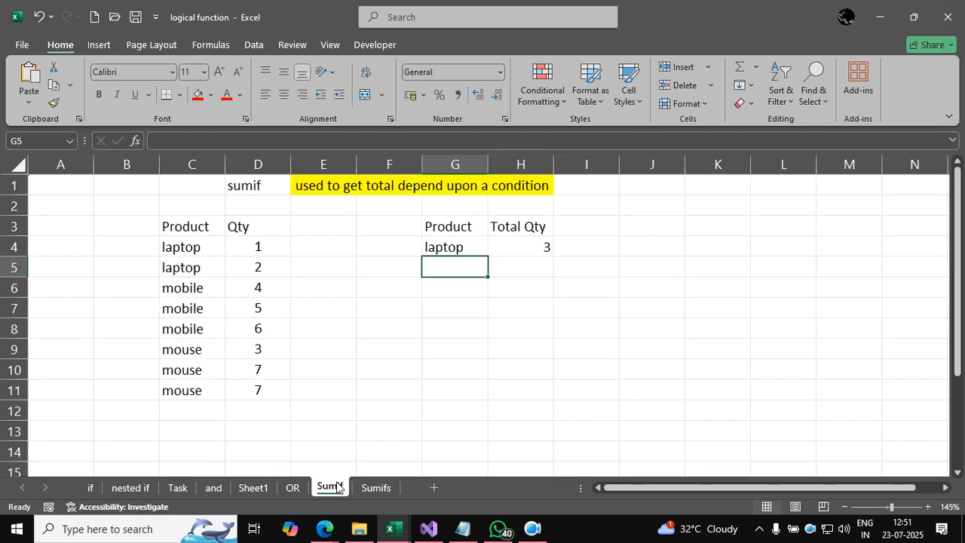
pyautogui.click(500, 301)
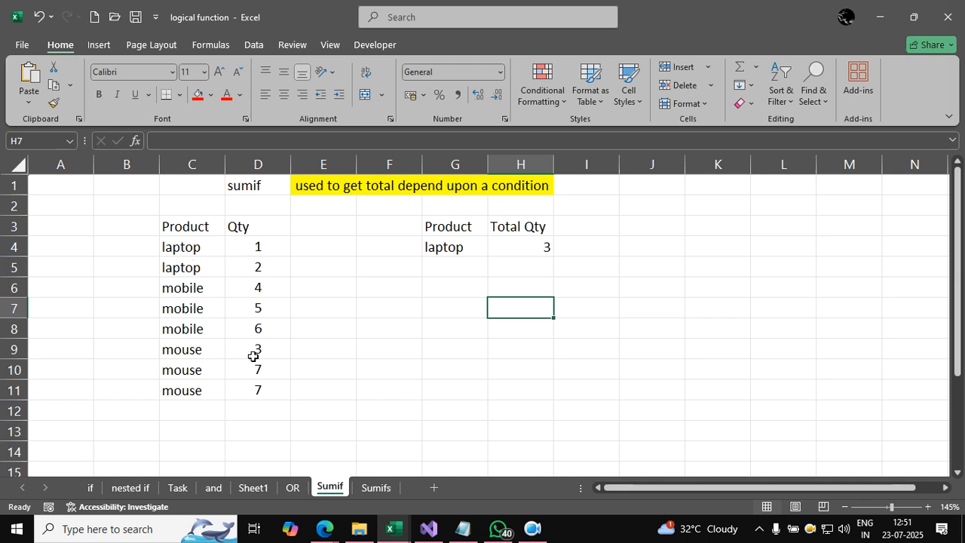
pyautogui.click(441, 248)
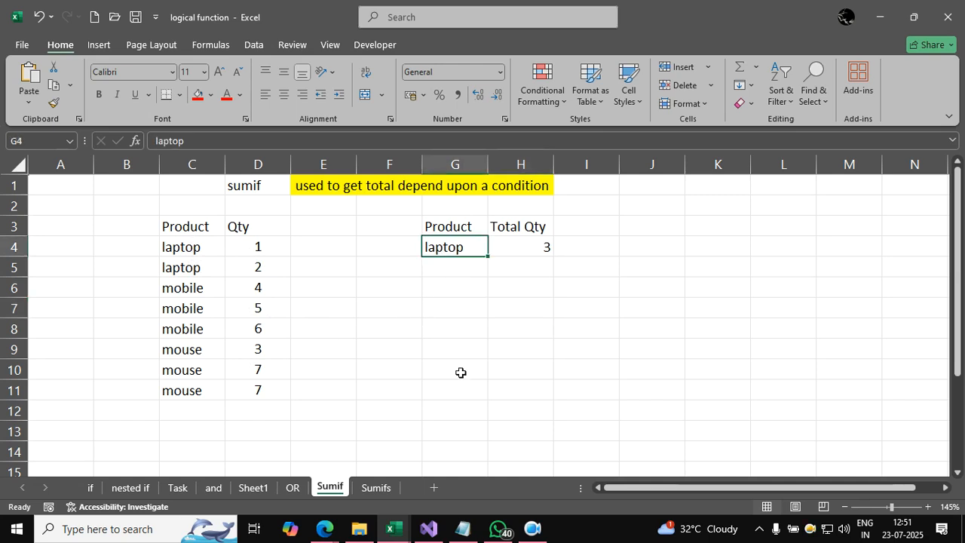
pyautogui.write('mouse')
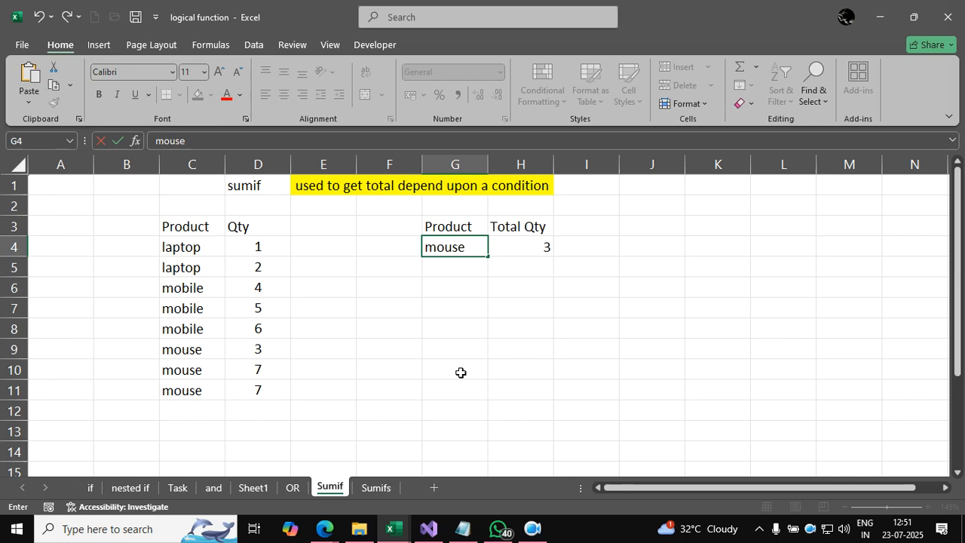
pyautogui.press('Return')
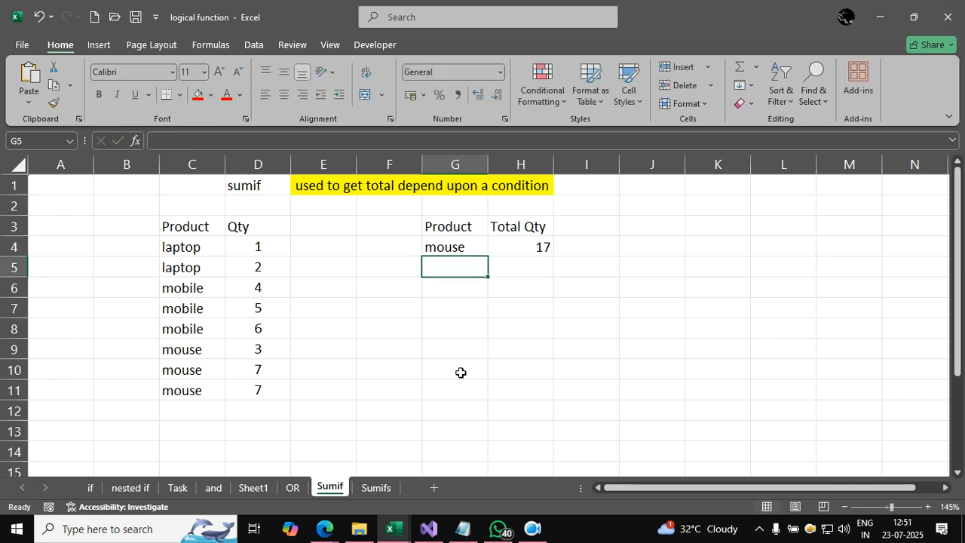
# Step: Set the lookup product in G4 of the Sumif sheet back to laptop
pyautogui.press('Up')
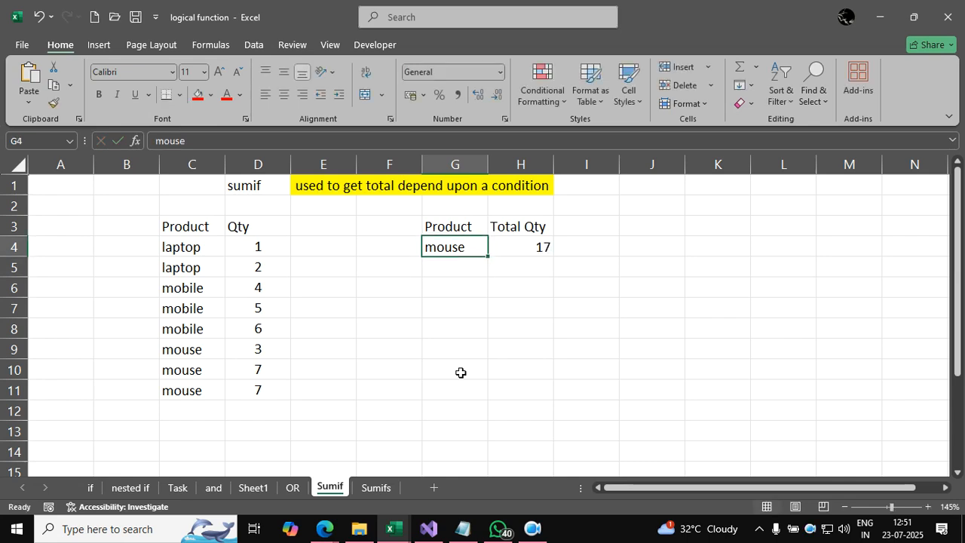
pyautogui.write('laptop')
pyautogui.press('Return')
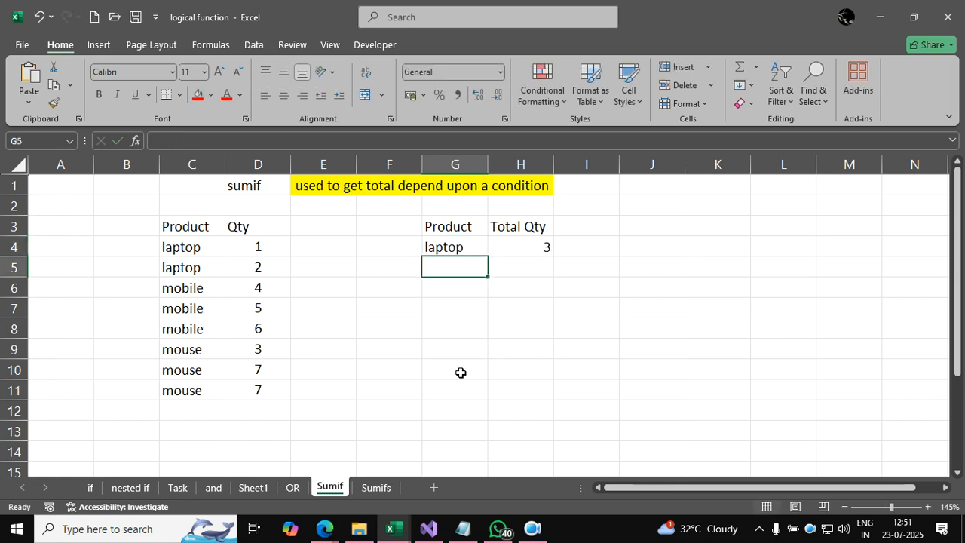
# Step: Clear the existing Total Qty formula in H4 of the Sumif sheet
pyautogui.press('Right')
pyautogui.hotkey('shift', 'Up')
pyautogui.press('Delete')
pyautogui.press('Up')
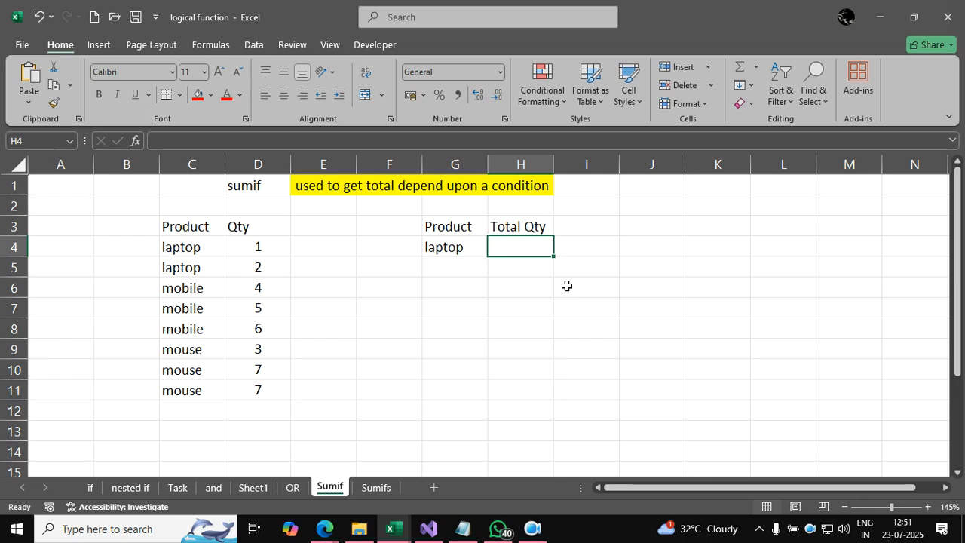
# Step: Enter =SUMIF(C4:D11,G4,D4:D11) in H4 to total the quantity for the product in G4
pyautogui.write('=sumif(')
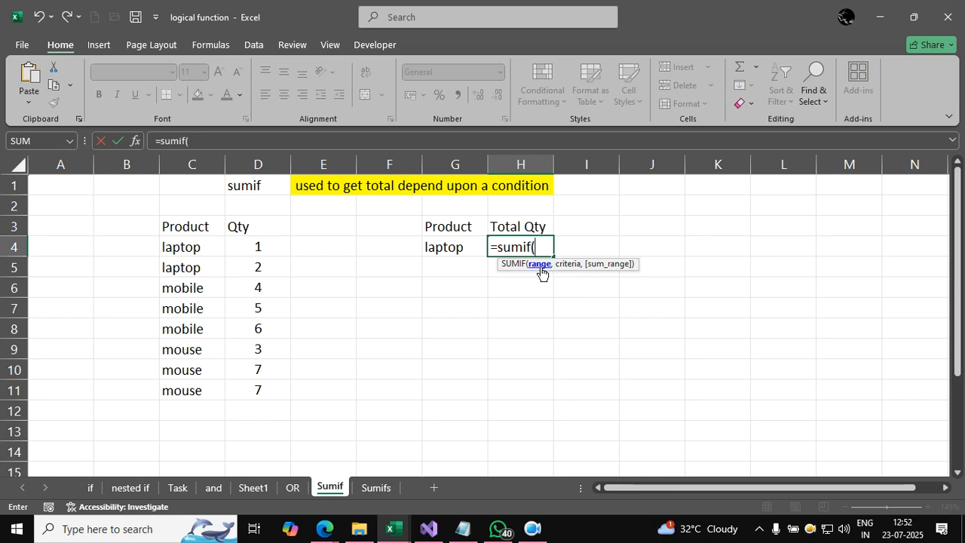
pyautogui.click(200, 247)
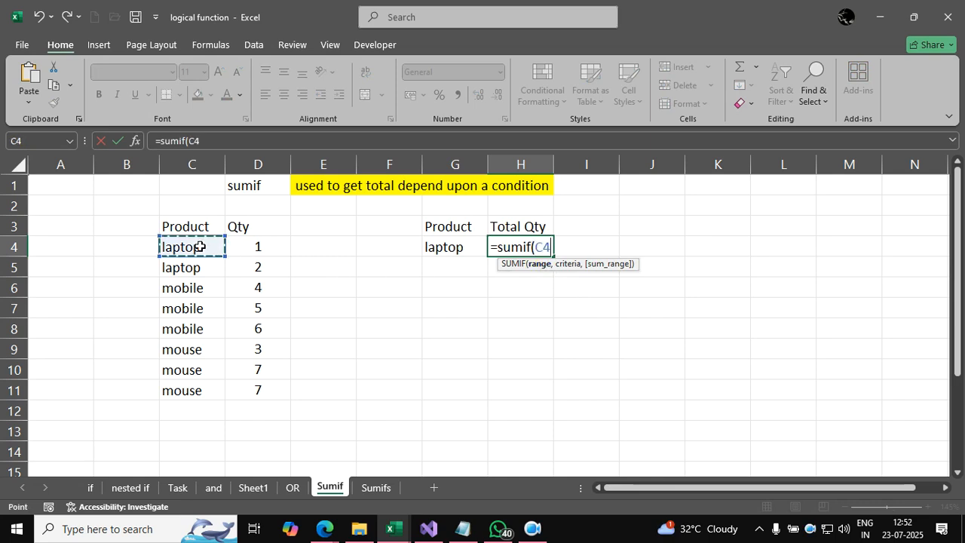
pyautogui.hotkey('shift', 'Right')
pyautogui.hotkey('ctrl', 'shift', 'Down')
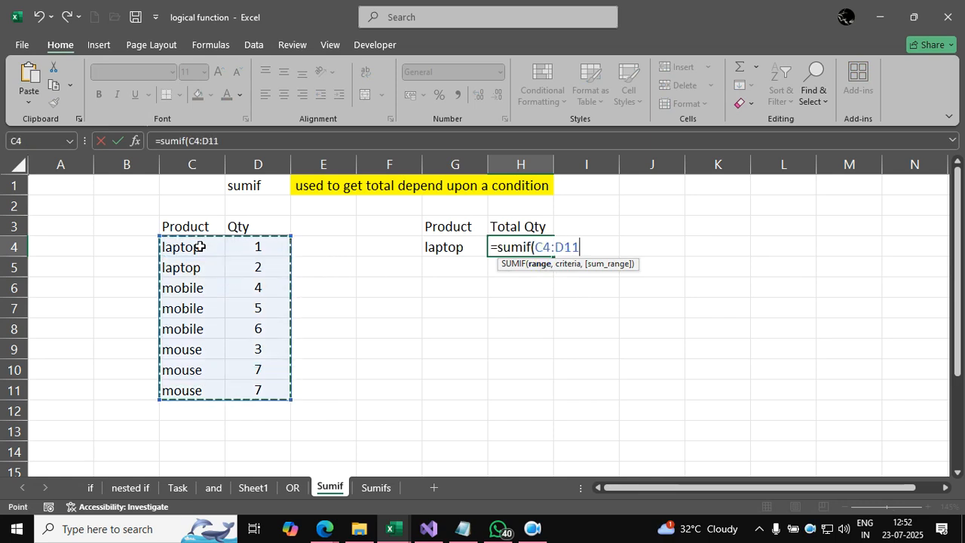
pyautogui.write(',')
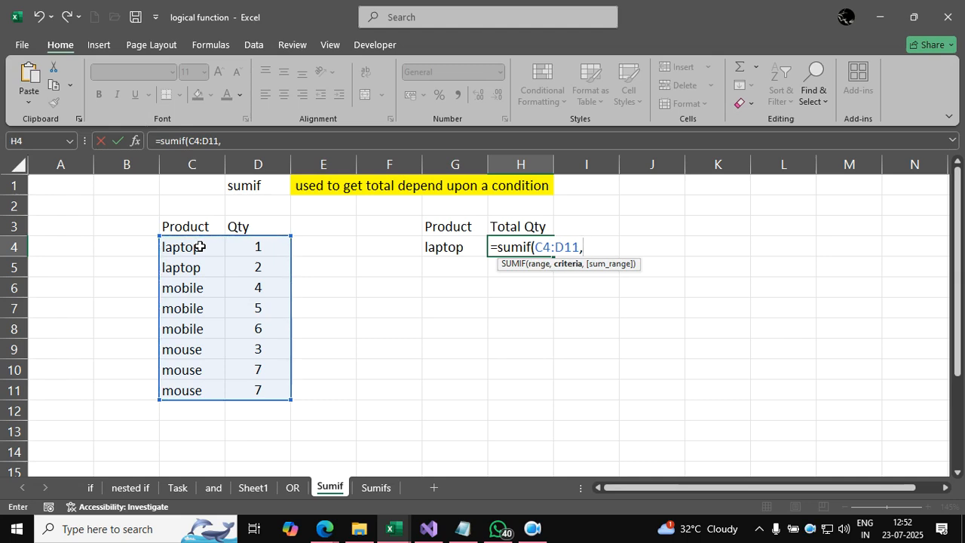
pyautogui.click(442, 246)
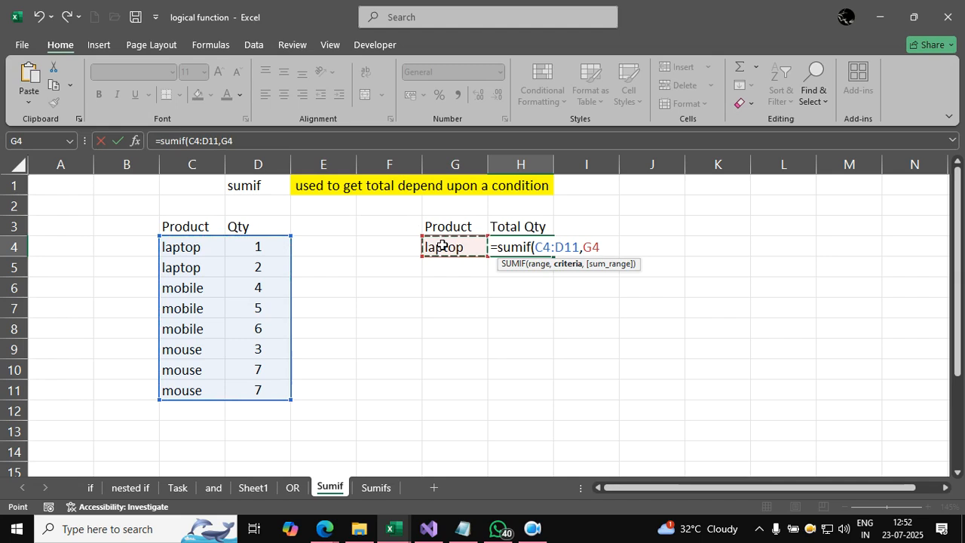
pyautogui.write(',')
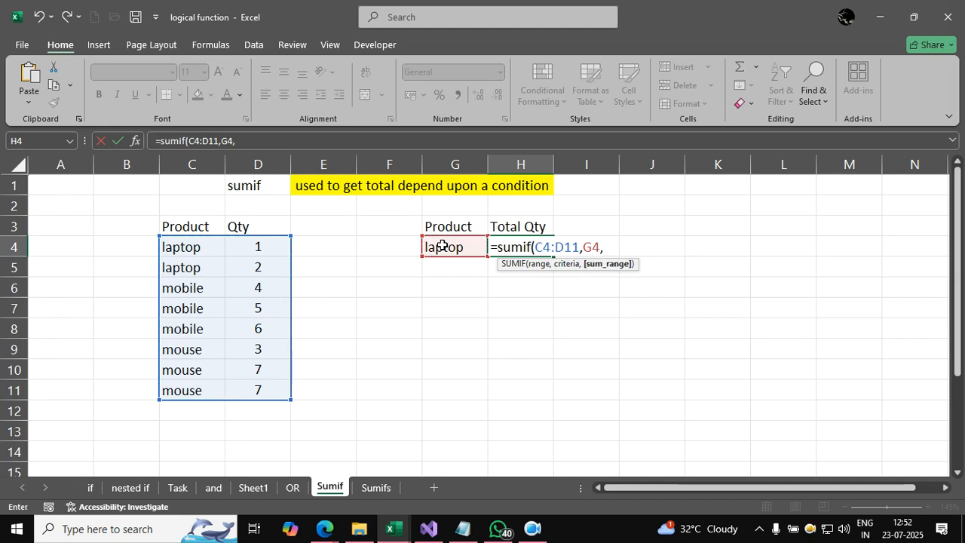
pyautogui.click(273, 250)
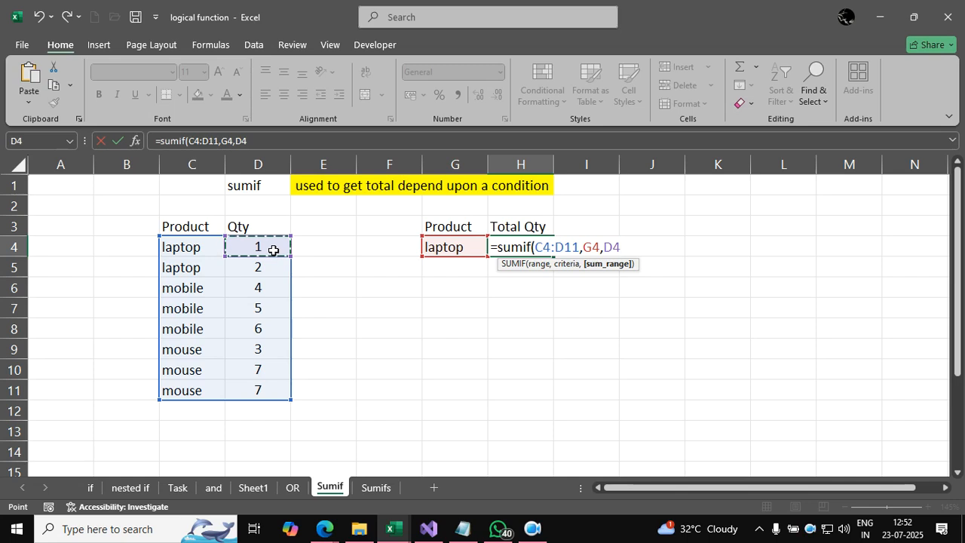
pyautogui.hotkey('ctrl', 'shift', 'Down')
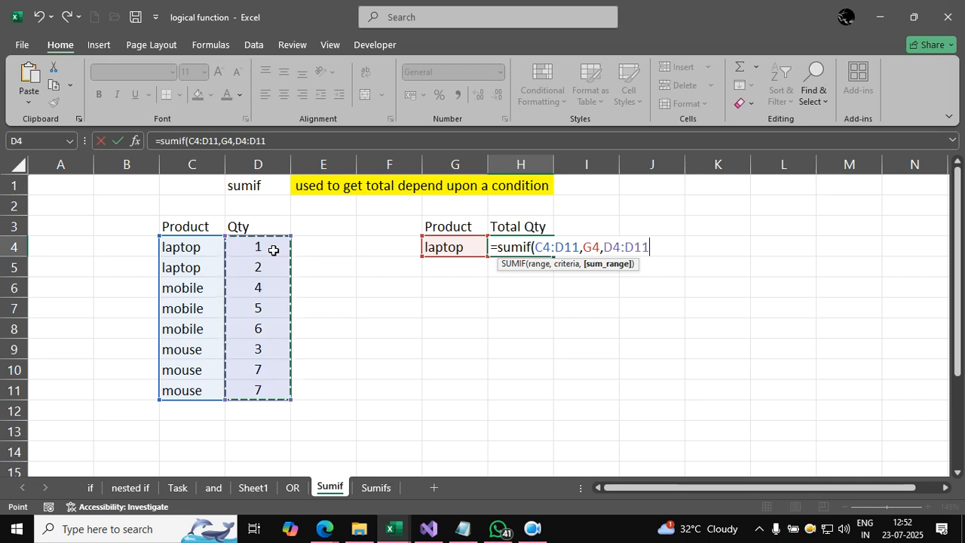
pyautogui.write(')')
pyautogui.press('Return')
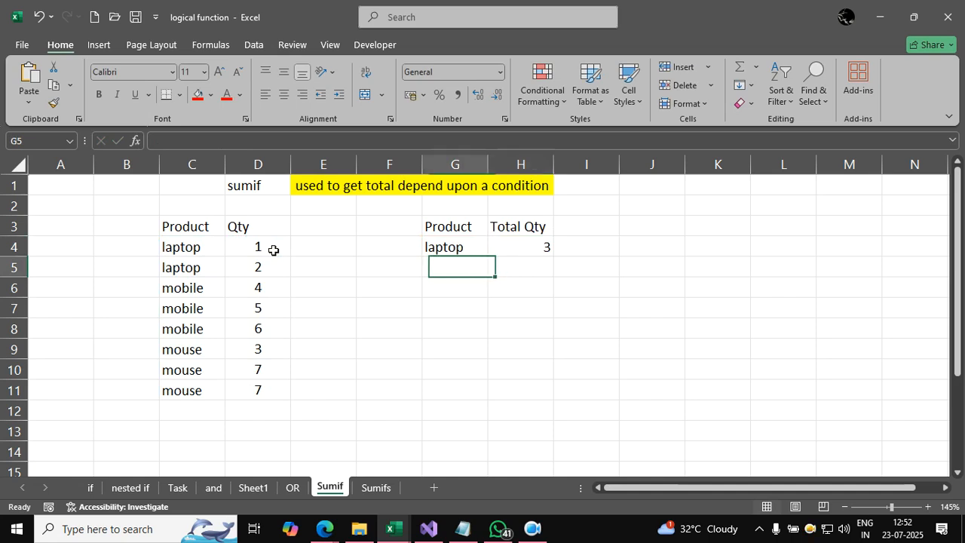
# Step: Set the lookup product in G4 to mobile to test the new SUMIF formula
pyautogui.press('Up')
pyautogui.press('Left')
pyautogui.write('mobile')
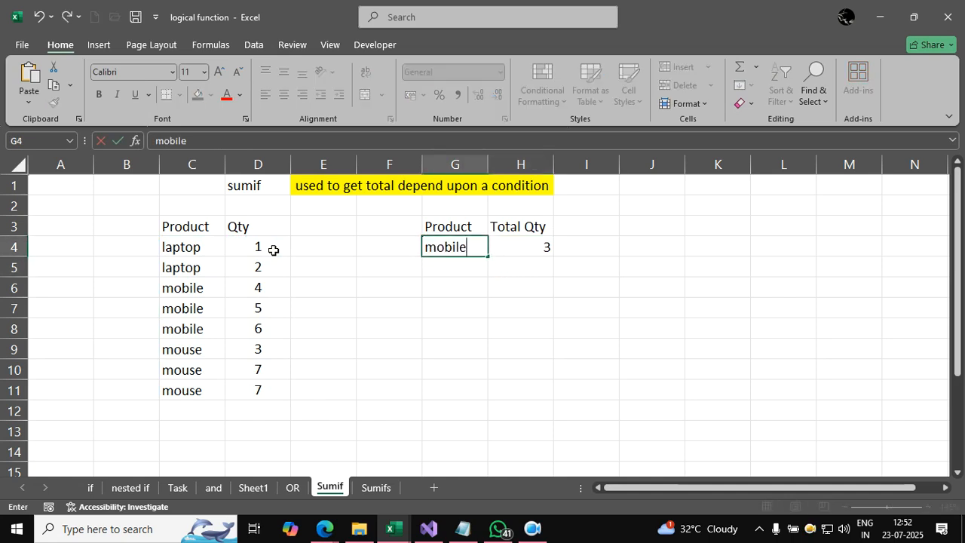
pyautogui.press('Return')
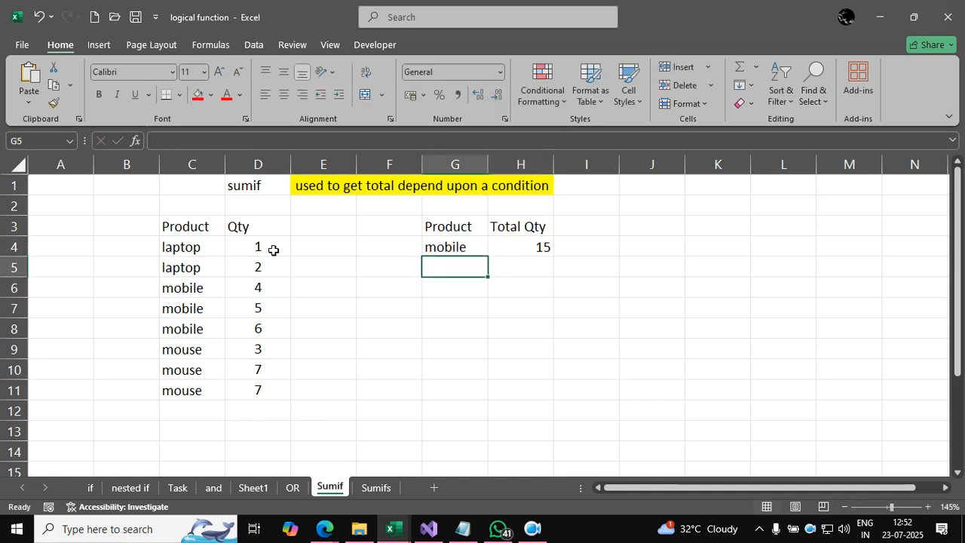
# Step: On the Sumifs sheet, begin a replacement SUMIFS formula in Total Qty cell I4 with E4:E11 as the sum range
pyautogui.click(371, 488)
pyautogui.click(439, 352)
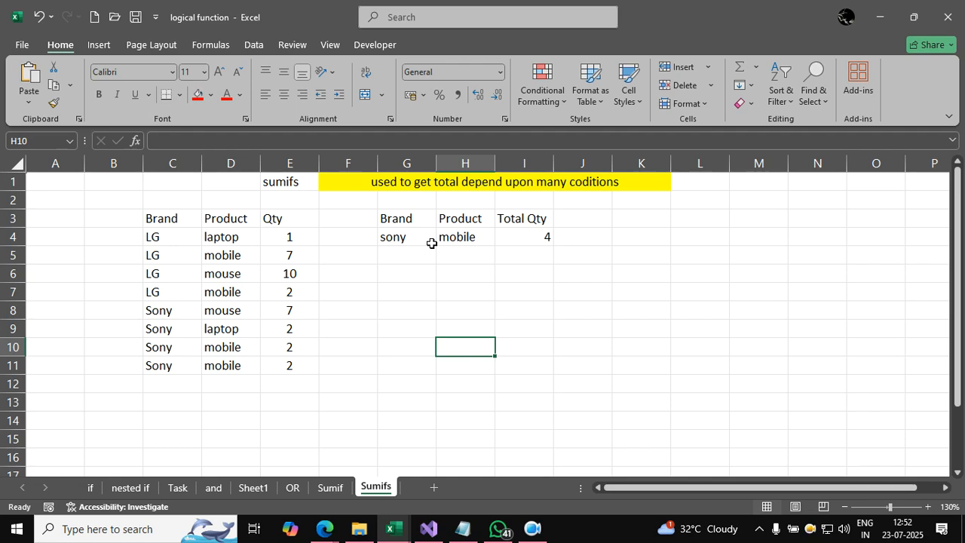
pyautogui.click(525, 237)
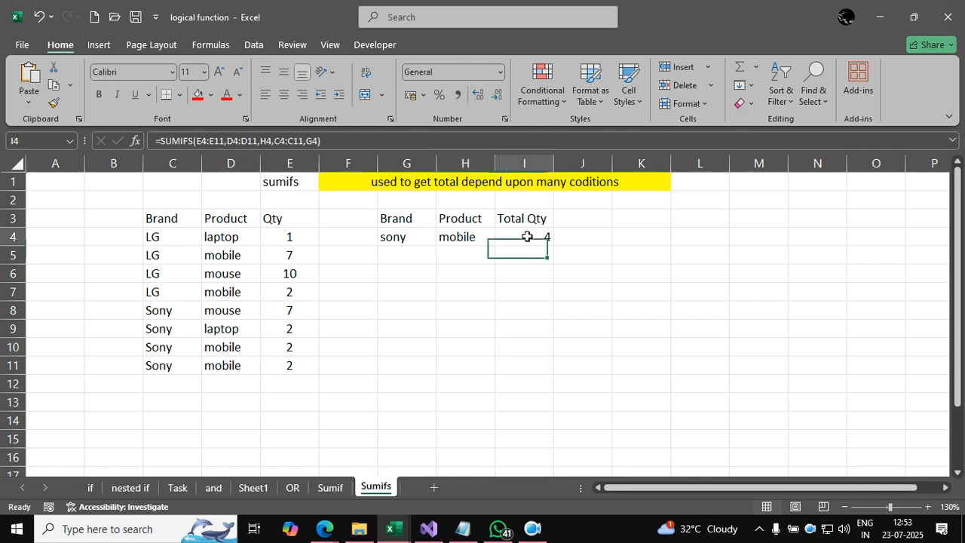
pyautogui.write('=s')
pyautogui.write('ifs(')
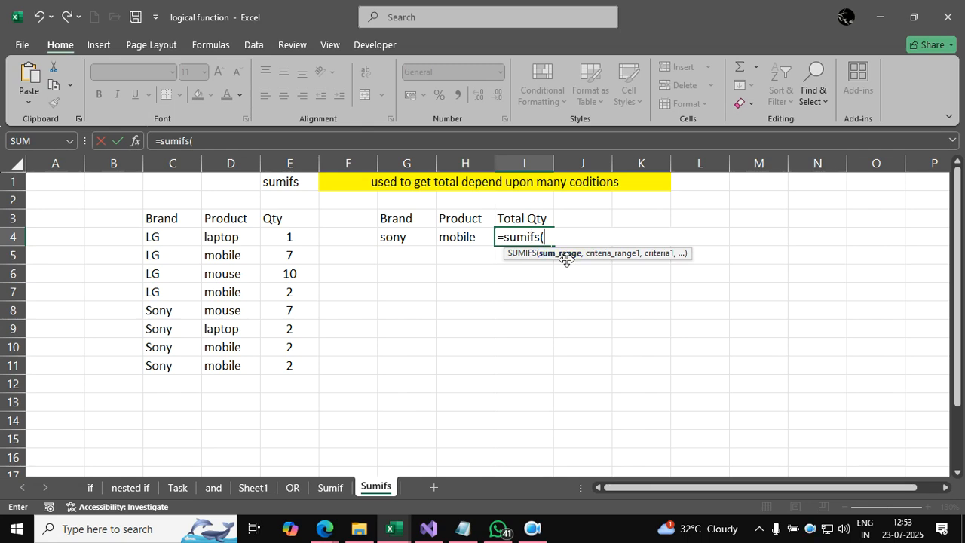
pyautogui.click(282, 238)
pyautogui.hotkey('ctrl', 'shift', 'Down')
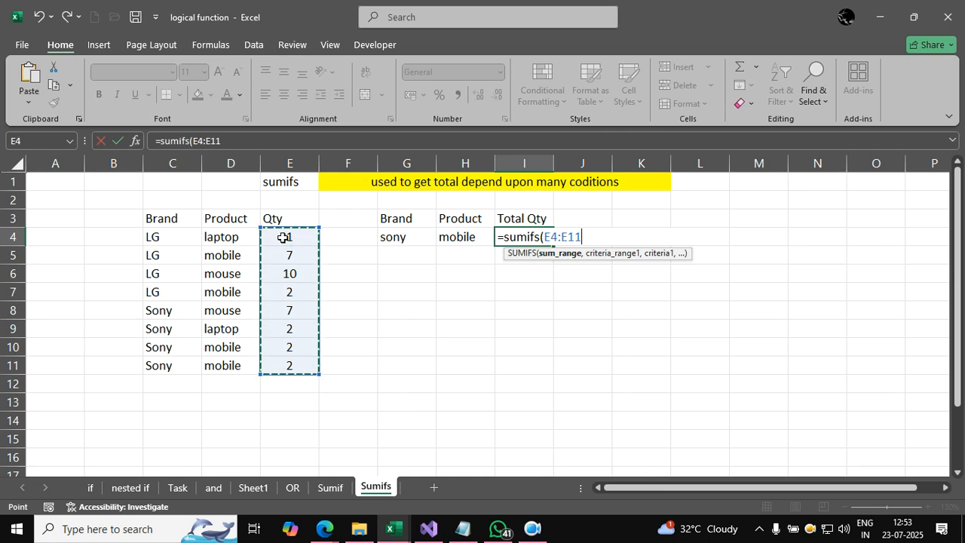
pyautogui.write(',')
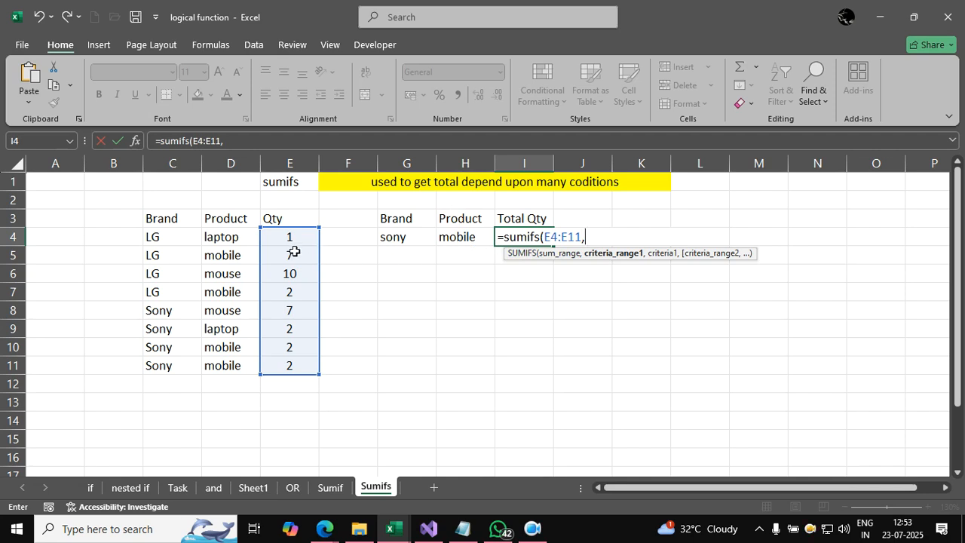
# Step: Add the product condition to the SUMIFS formula, with criteria range D4:D11 and criterion H4
pyautogui.click(241, 241)
pyautogui.hotkey('ctrl', 'shift', 'Down')
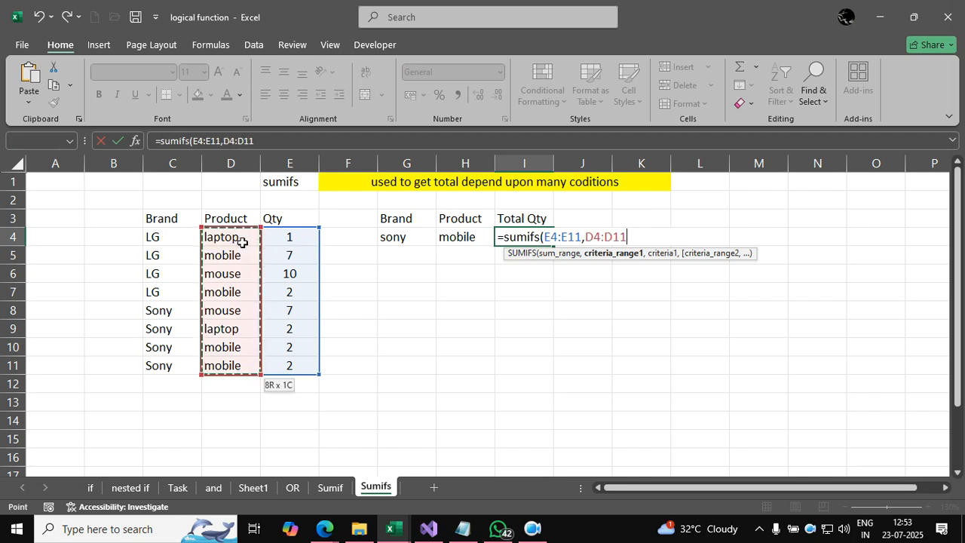
pyautogui.write(',')
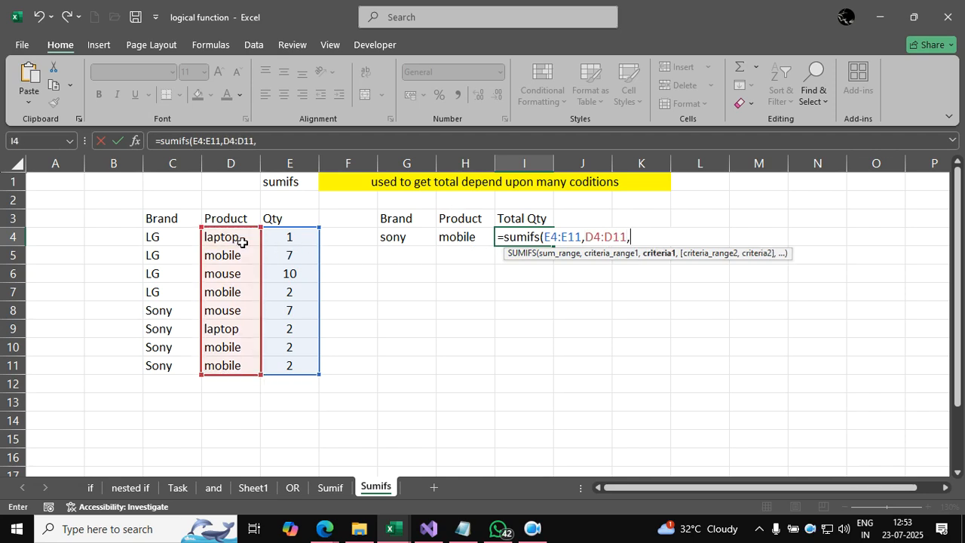
pyautogui.click(467, 237)
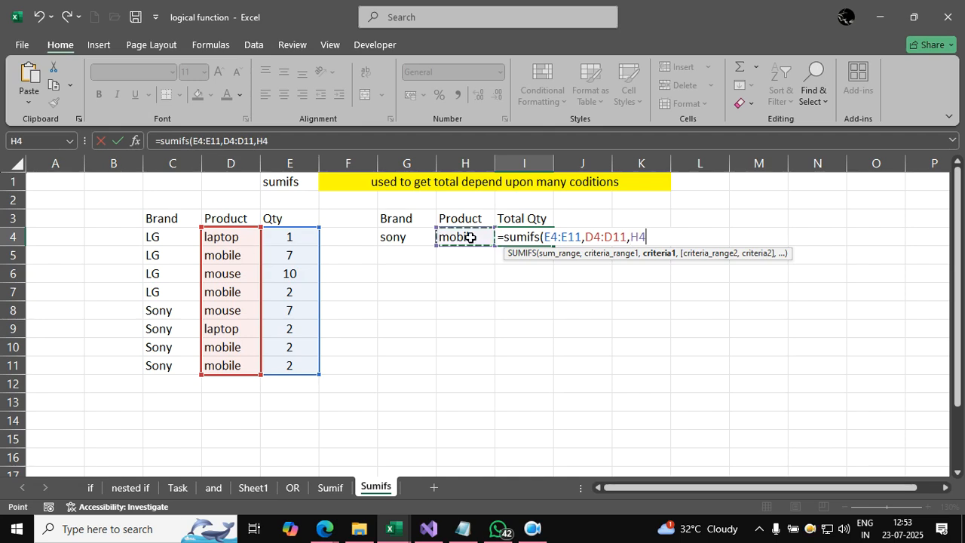
pyautogui.write(',')
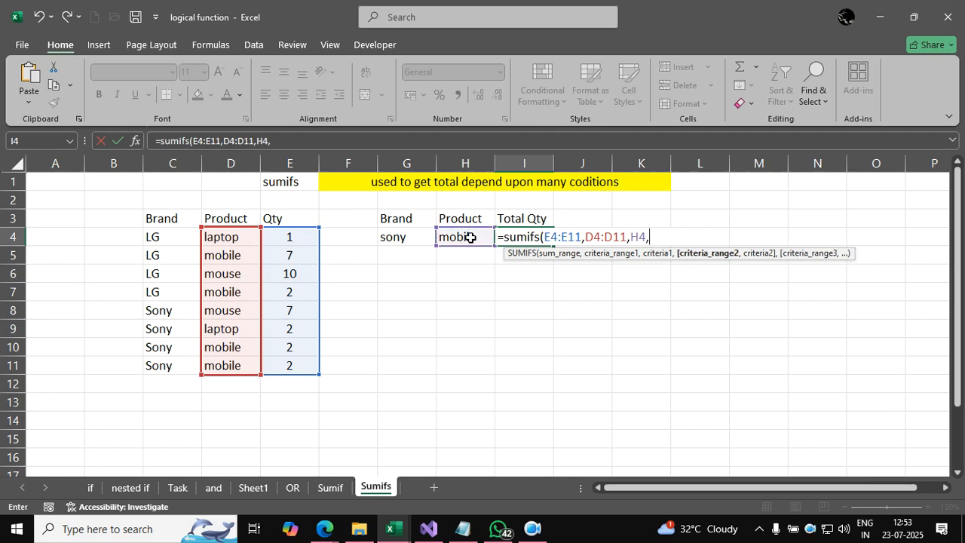
# Step: Add the brand condition with range C4:C11 and criterion G4, completing =SUMIFS(E4:E11,D4:D11,H4,C4:C11,G4) in I4
pyautogui.click(174, 237)
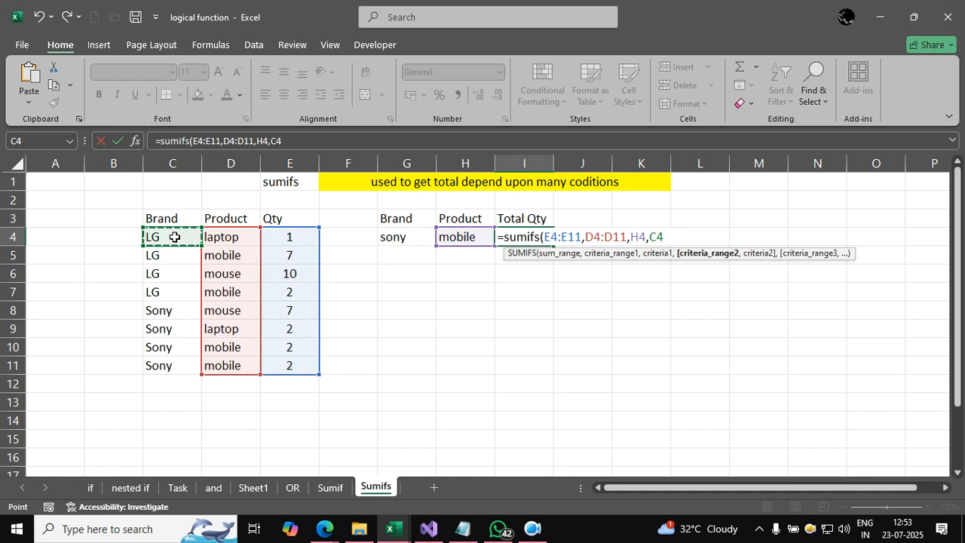
pyautogui.hotkey('ctrl', 'shift', 'Down')
pyautogui.write(',')
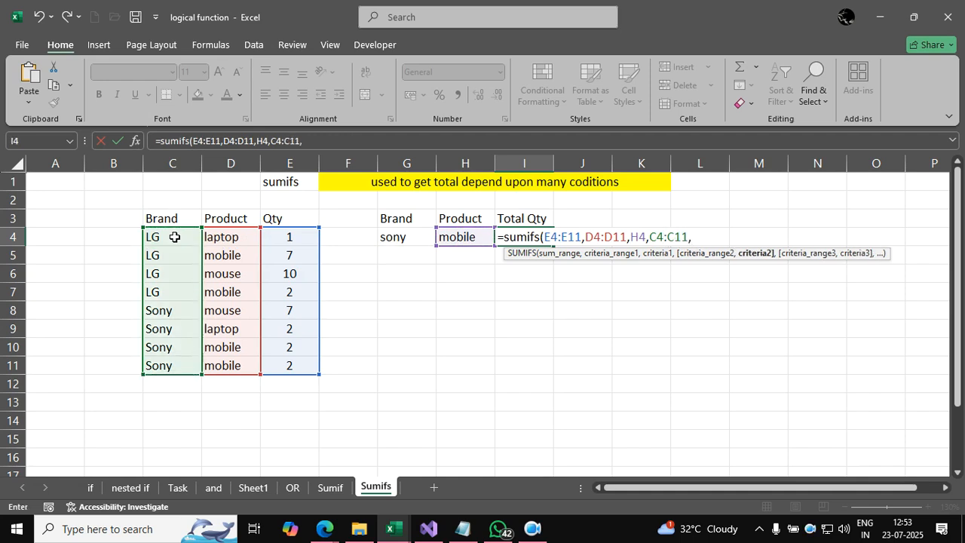
pyautogui.click(399, 246)
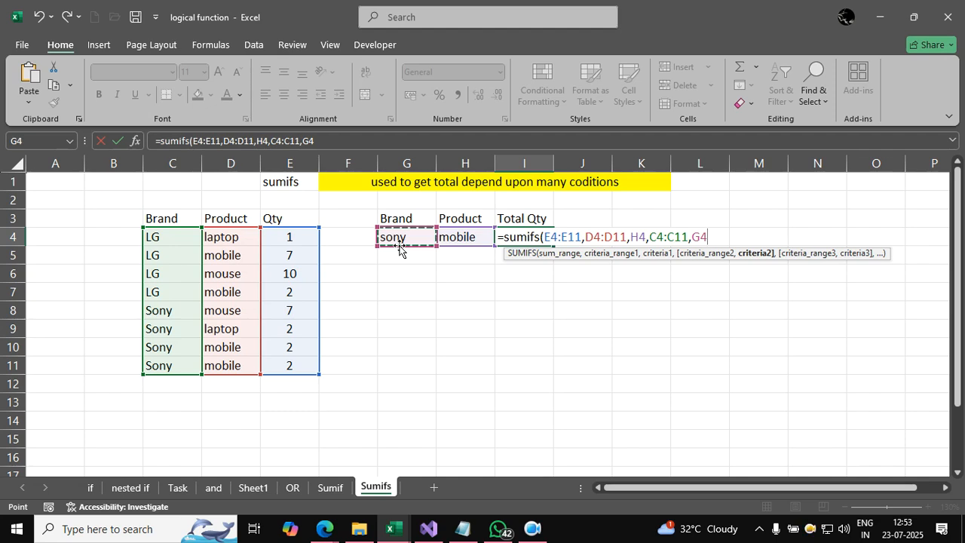
pyautogui.write(')')
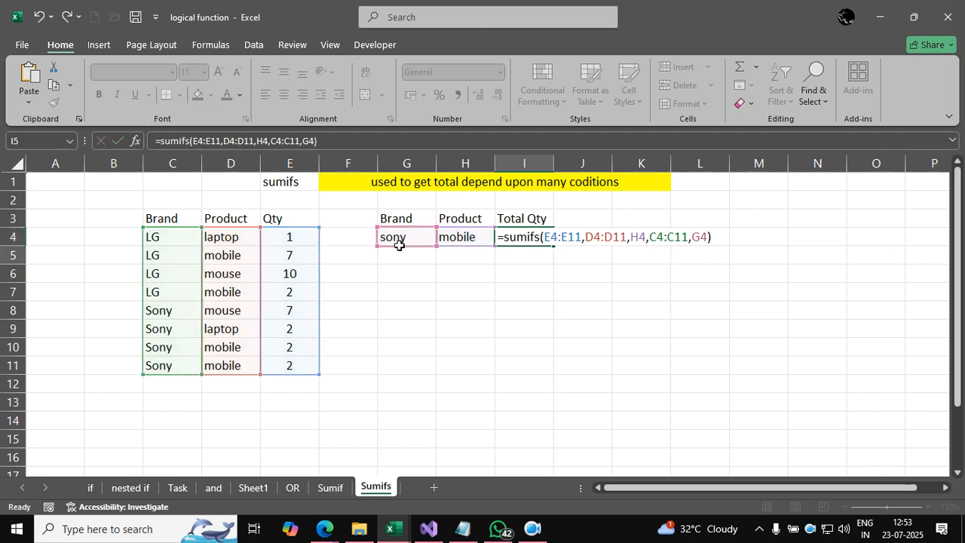
pyautogui.press('Return')
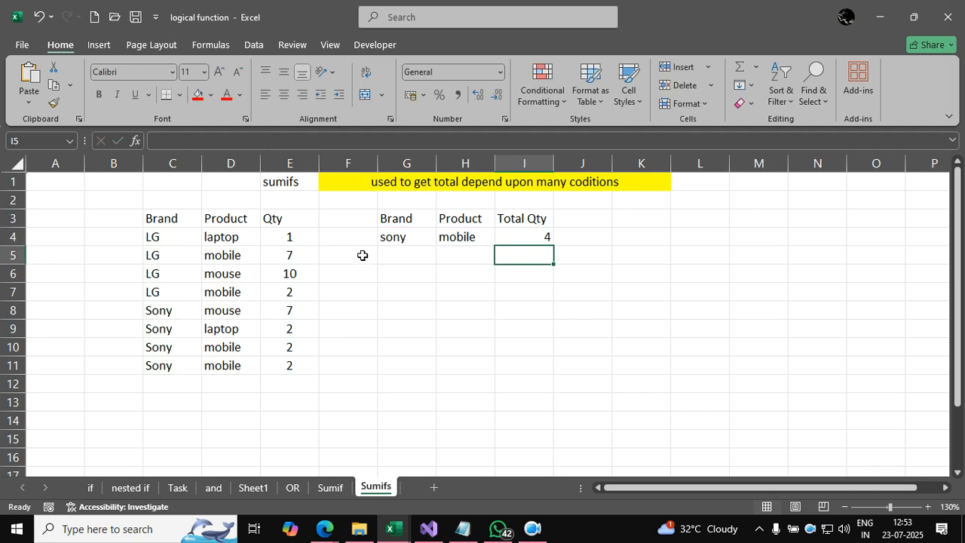
# Step: Change the lookup brand in G4 to LG and select the LG mobile rows to check the SUMIFS total
pyautogui.moveTo(169, 350); pyautogui.dragTo(275, 375)
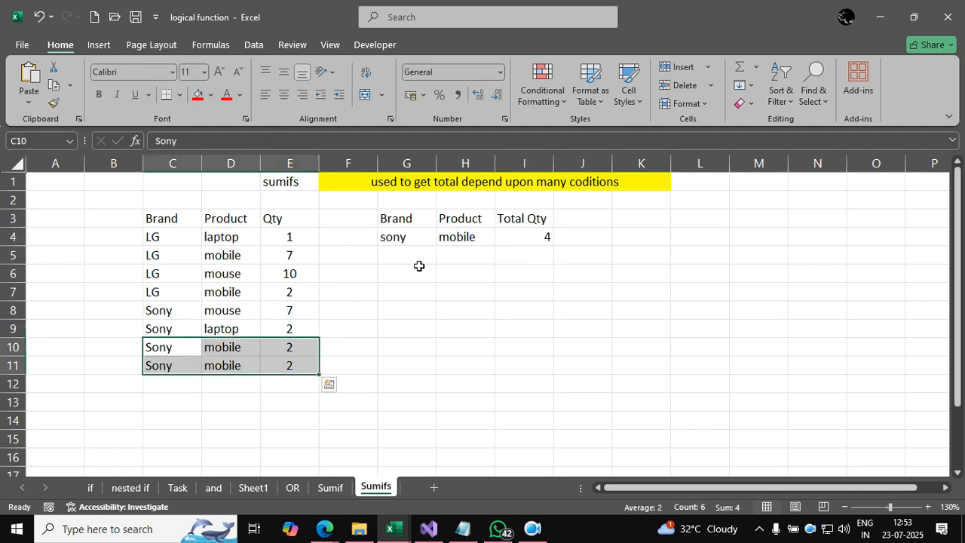
pyautogui.click(401, 236)
pyautogui.write('LG')
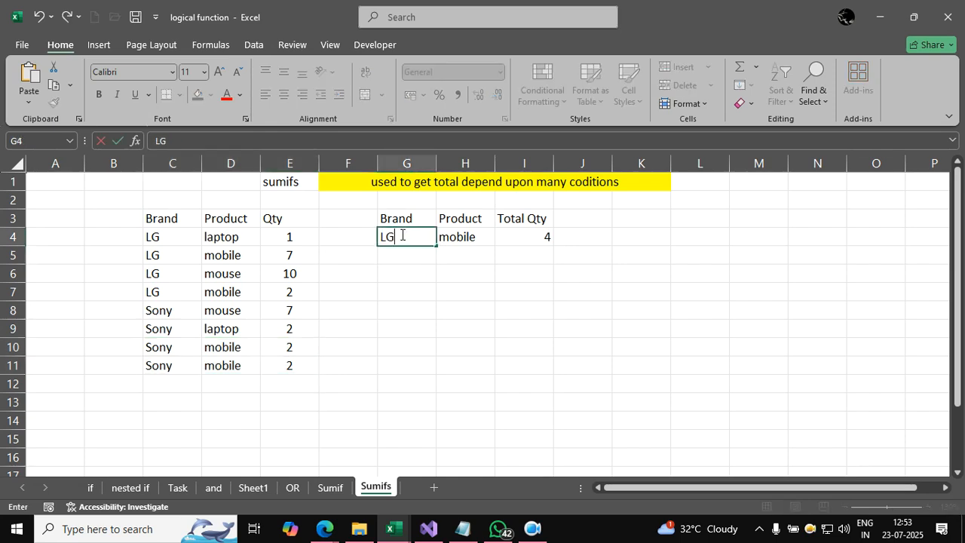
pyautogui.press('Return')
pyautogui.moveTo(167, 254); pyautogui.dragTo(275, 248)
pyautogui.moveTo(163, 294); pyautogui.dragTo(280, 295)
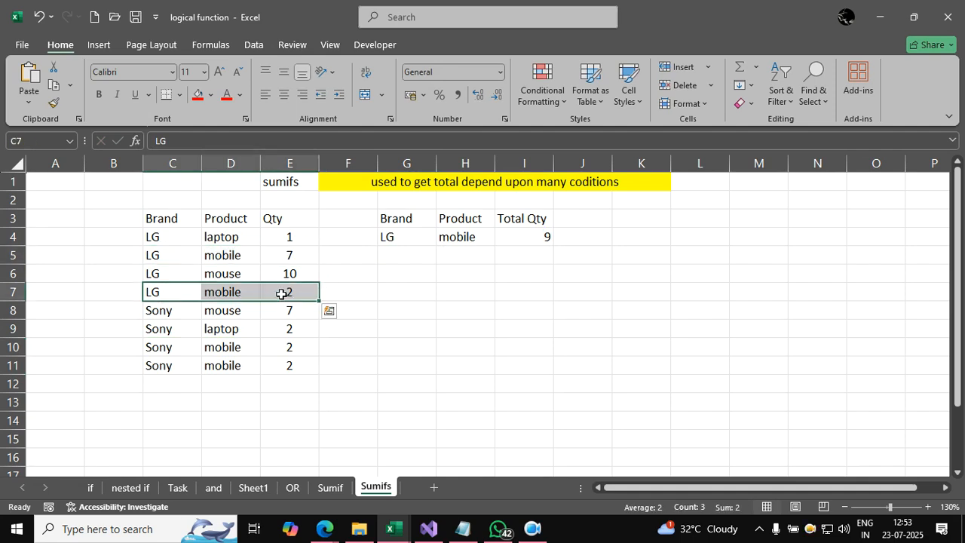
# Step: Set the lookup product in H4 to laptop to test the SUMIFS formula with another product
pyautogui.click(463, 238)
pyautogui.write('laptop')
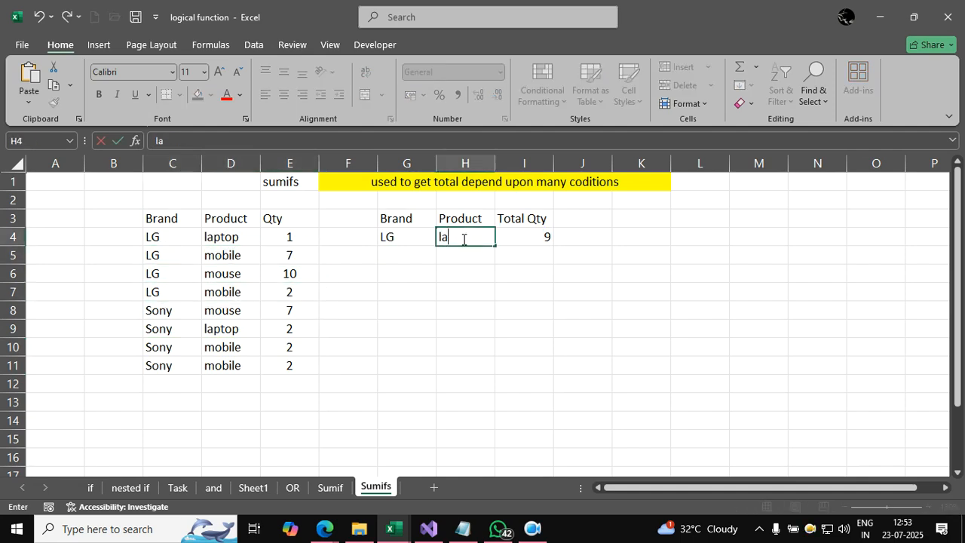
pyautogui.press('Return')
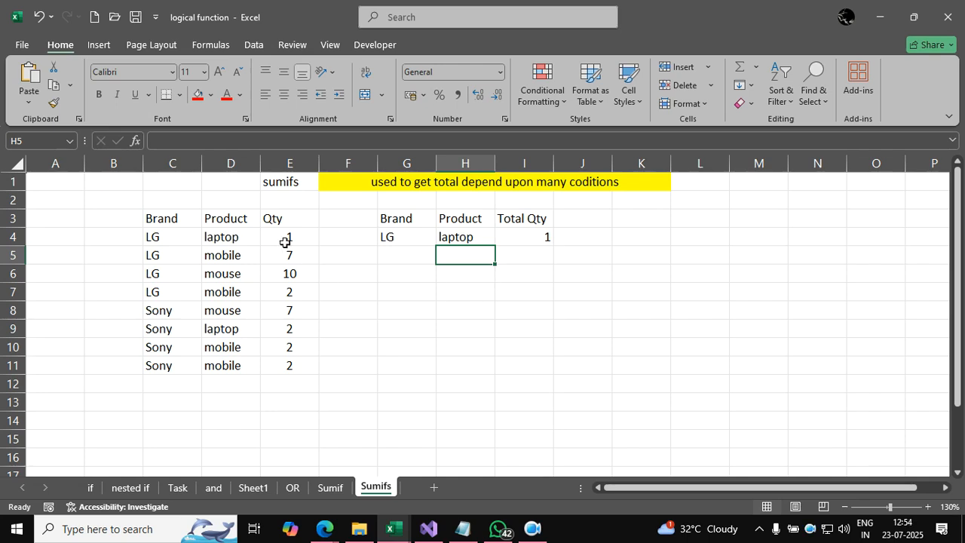
# Step: Close the logical function workbook
pyautogui.click(392, 311)
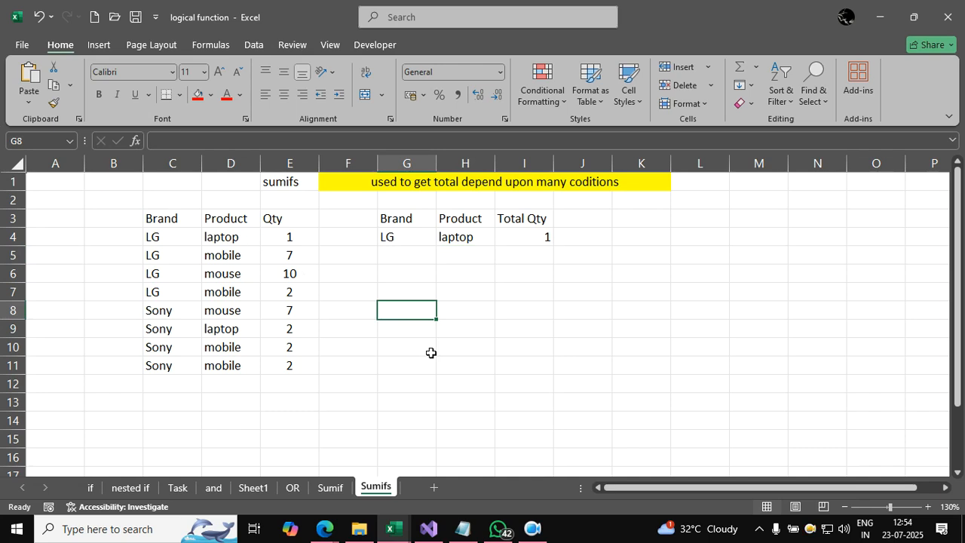
pyautogui.scroll(-1, 431, 353)
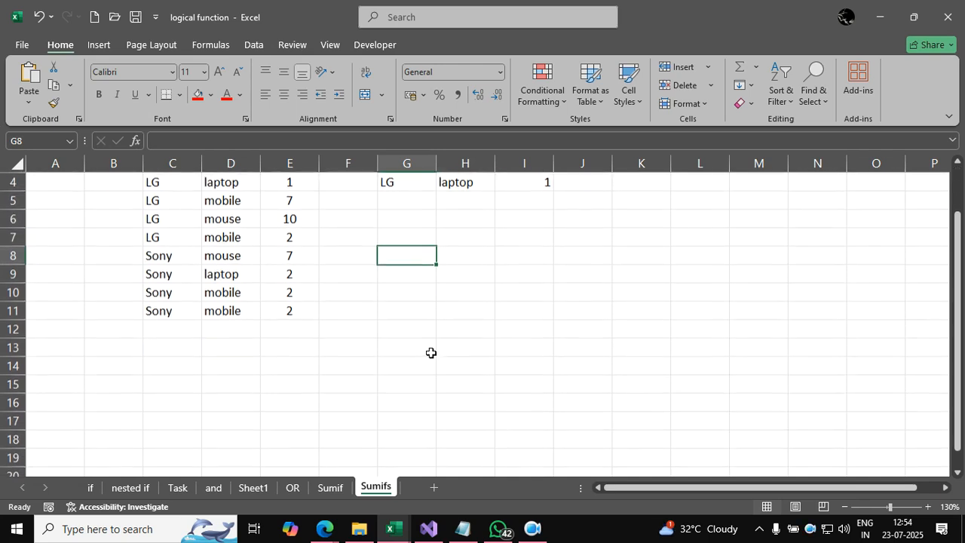
pyautogui.click(950, 15)
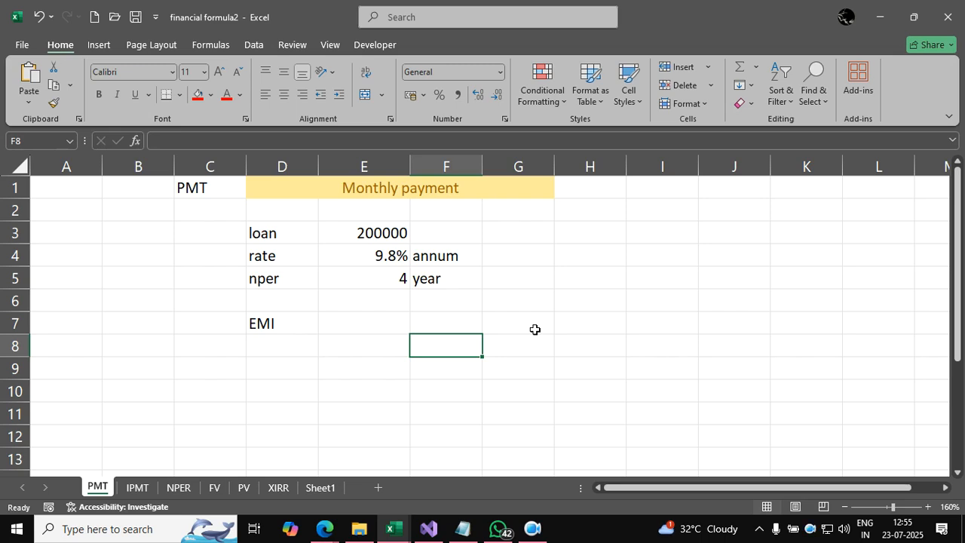
# Step: On the PMT sheet, begin a PMT formula in EMI cell E7 with the monthly rate E4/12
pyautogui.click(384, 193)
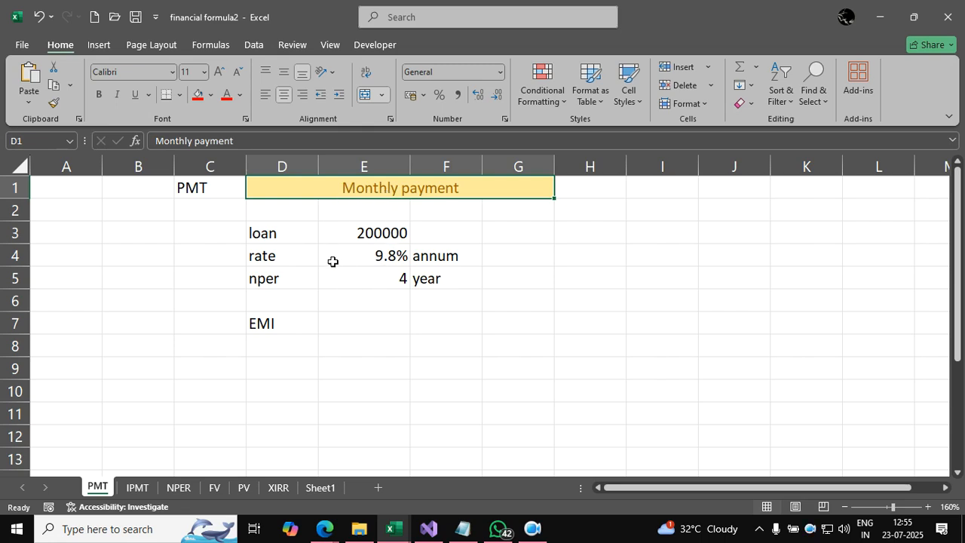
pyautogui.click(383, 234)
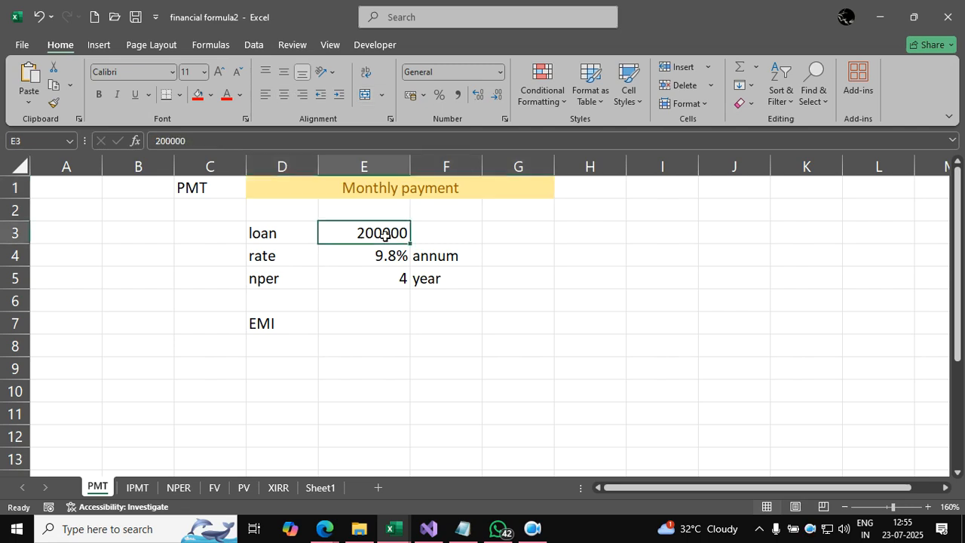
pyautogui.click(366, 256)
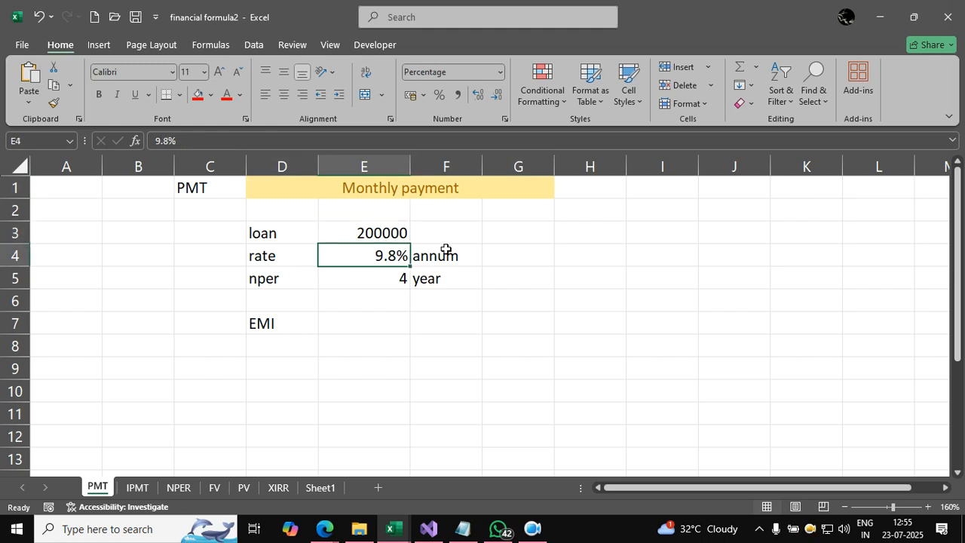
pyautogui.click(383, 282)
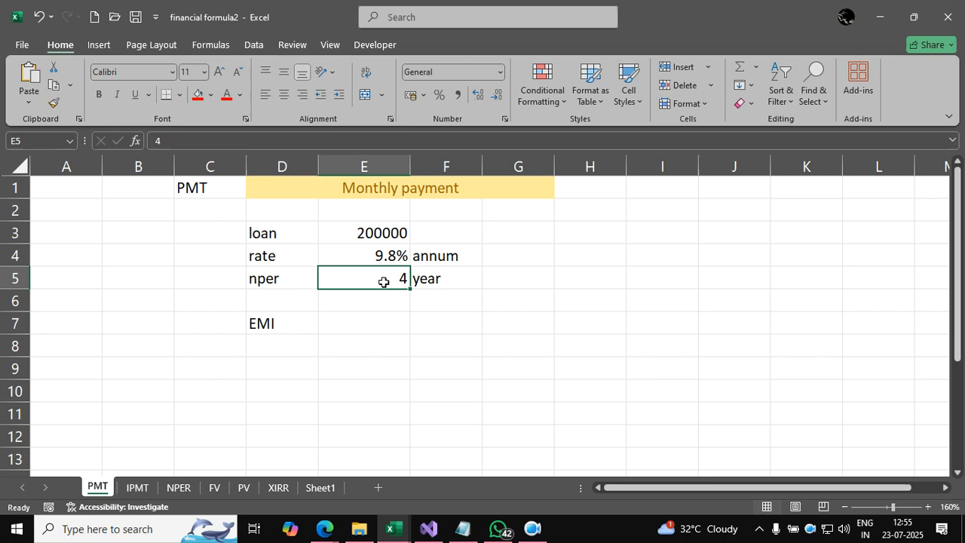
pyautogui.click(372, 322)
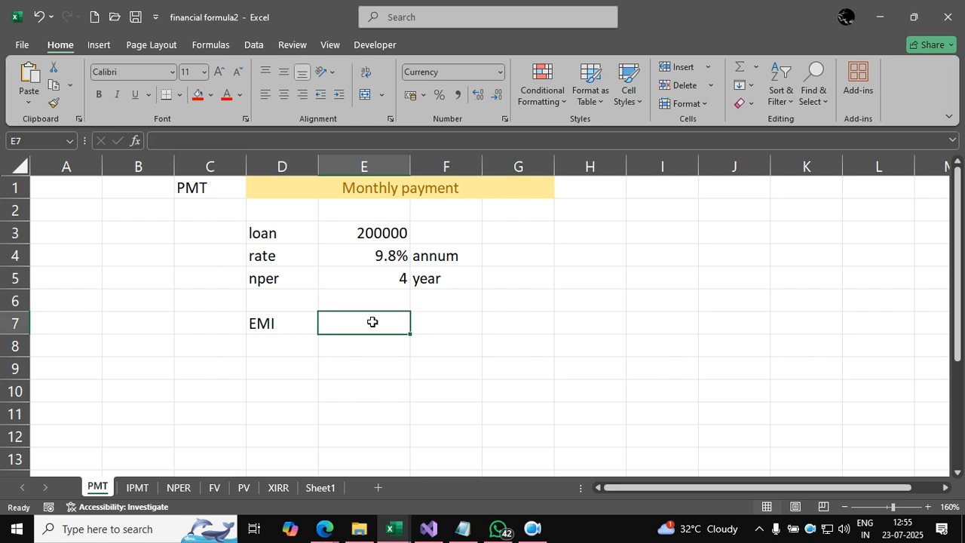
pyautogui.write('=')
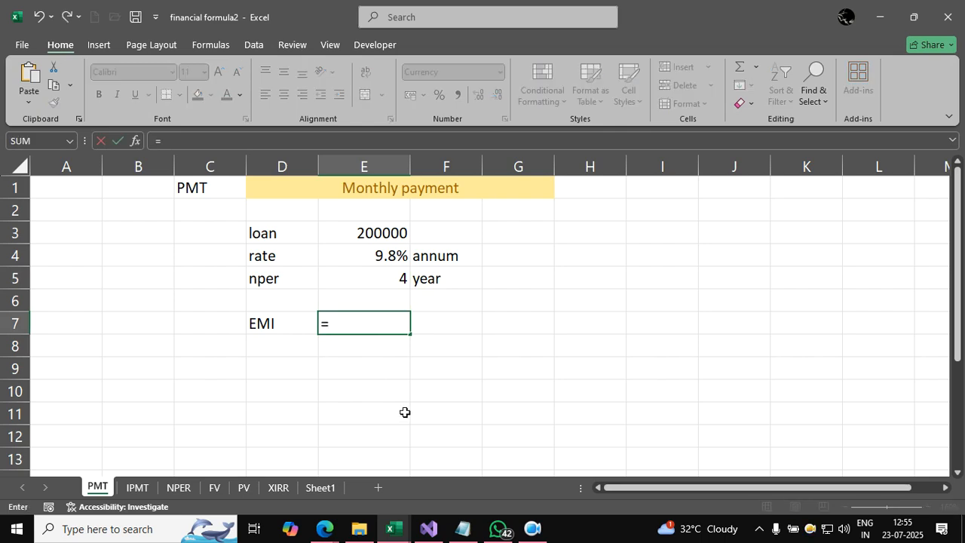
pyautogui.write('pmt(')
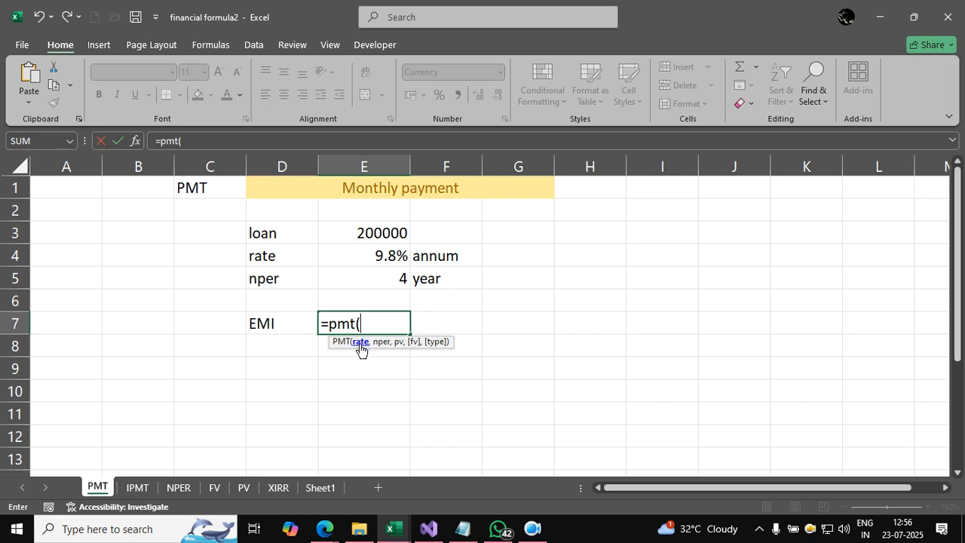
pyautogui.click(367, 258)
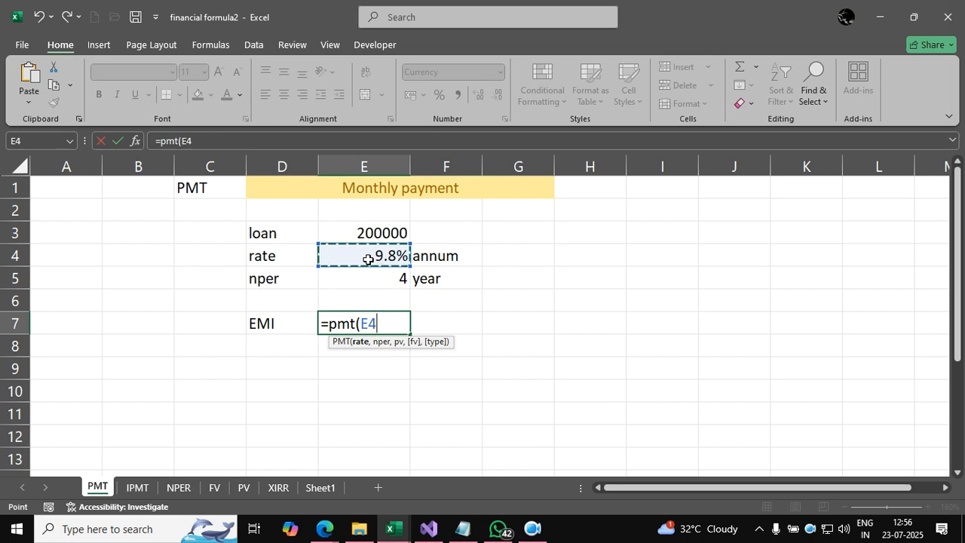
pyautogui.write('/12')
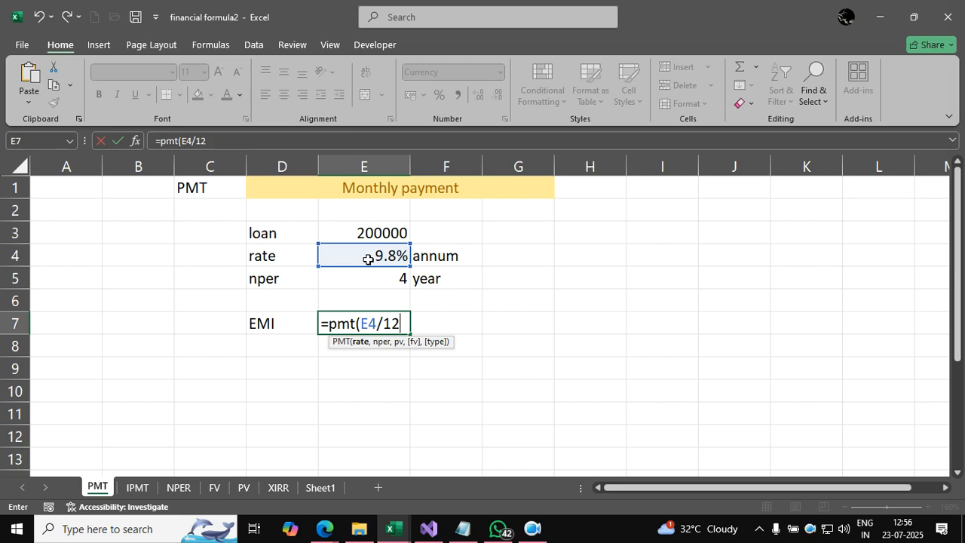
pyautogui.write(',')
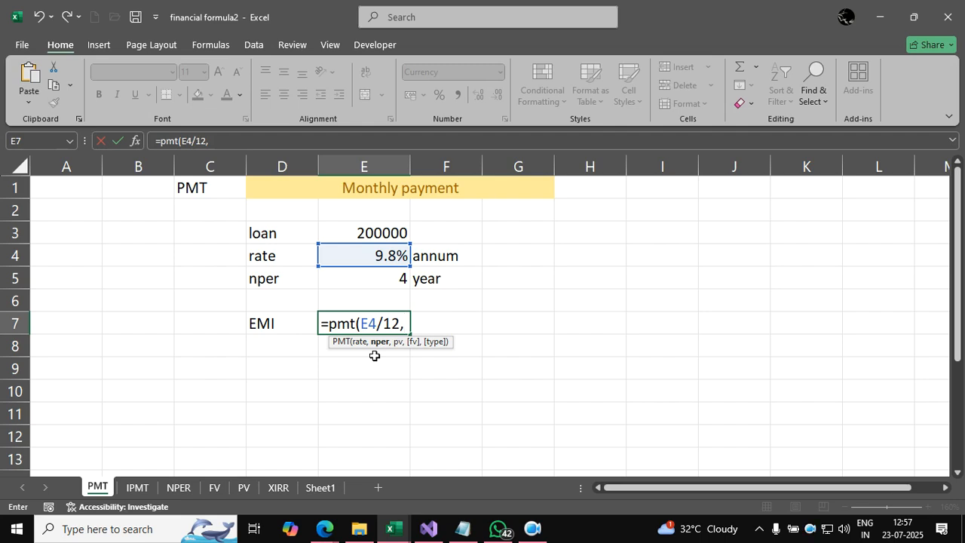
# Step: Add E5*12 as the number of periods and loan E3 as present value, completing =PMT(E4/12,E5*12,E3) in E7
pyautogui.click(393, 272)
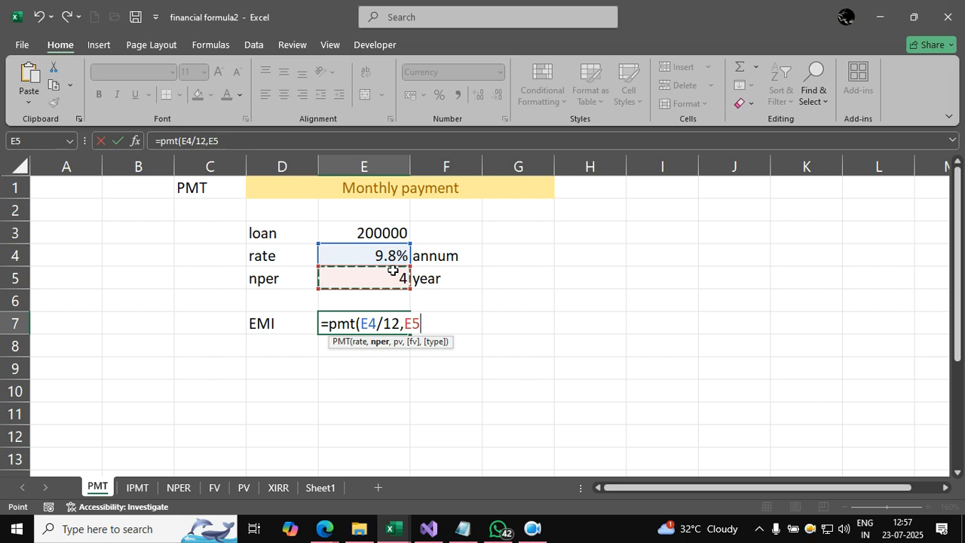
pyautogui.write('*')
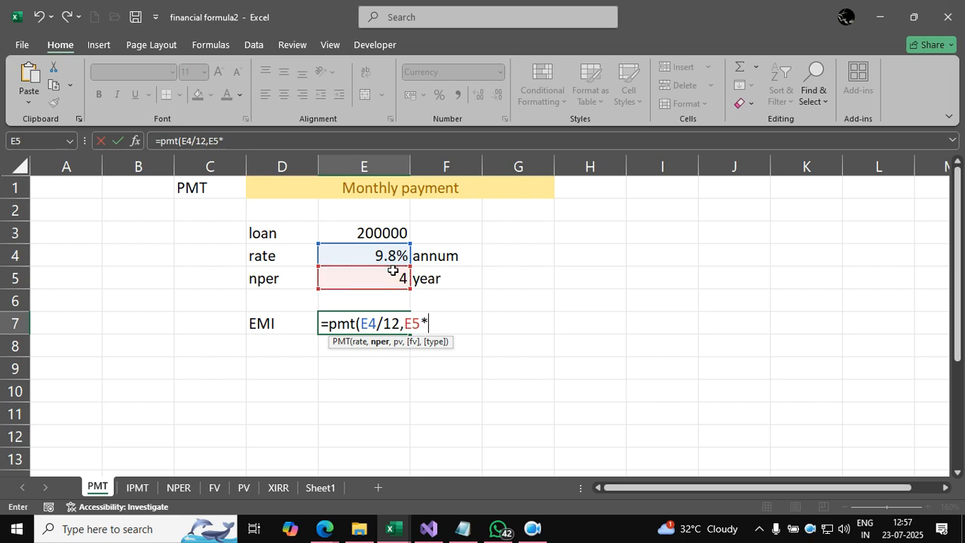
pyautogui.write('12')
pyautogui.write(',')
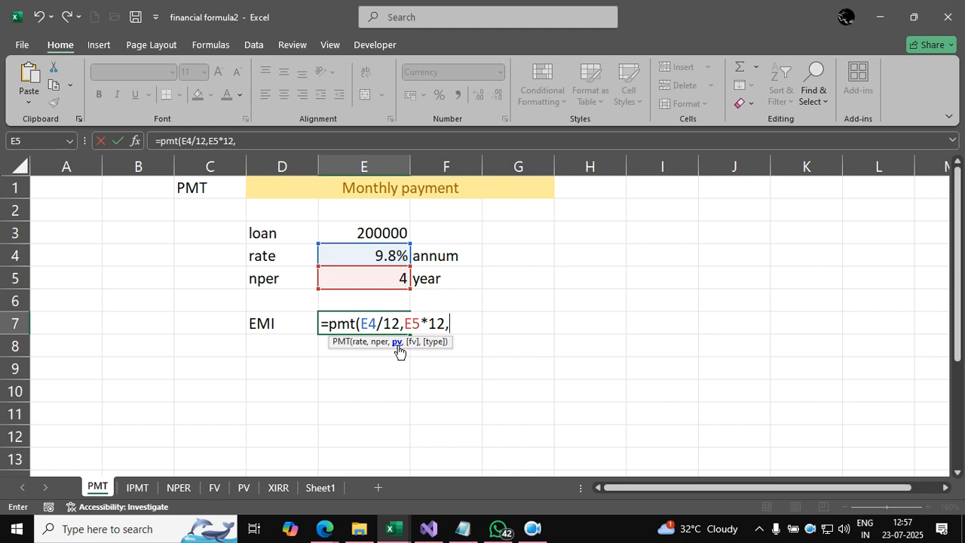
pyautogui.click(375, 232)
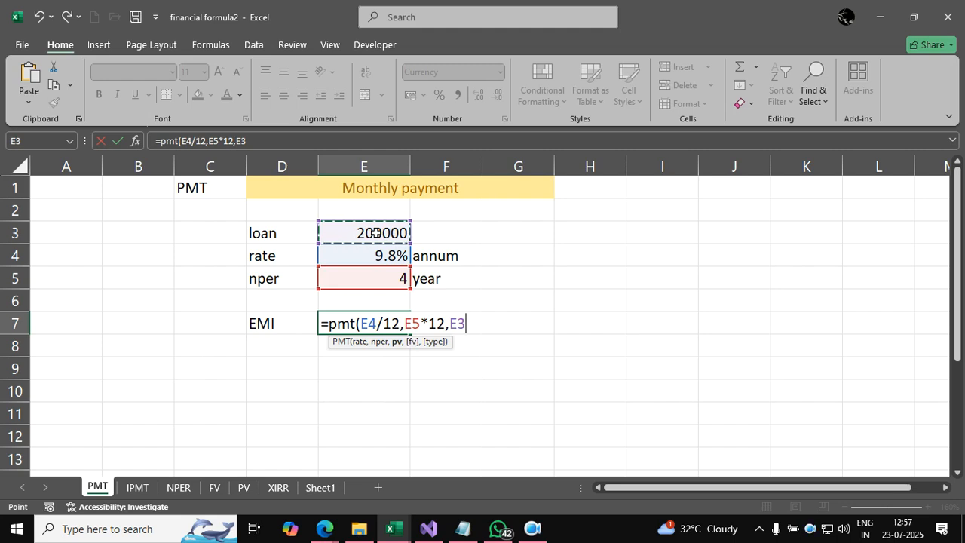
pyautogui.write(')')
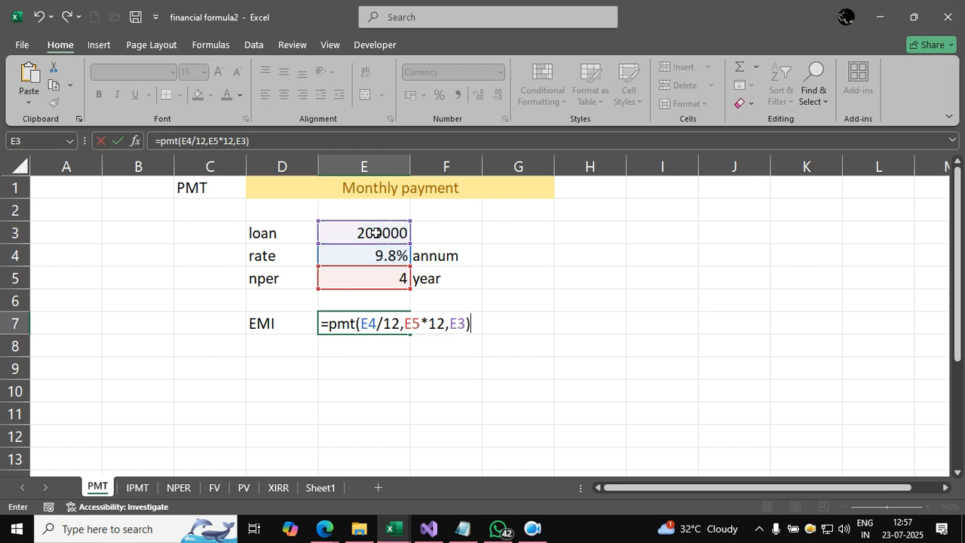
pyautogui.press('Return')
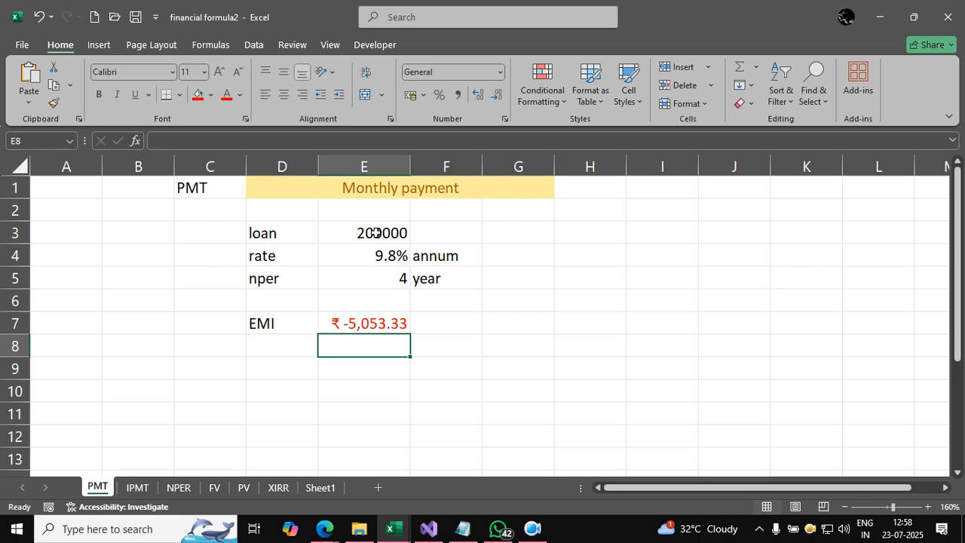
# Step: Wrap the EMI formula in ABS, making E7 read =ABS(PMT(E4/12,E5*12,E3))
pyautogui.click(388, 325)
pyautogui.doubleClick(374, 325)
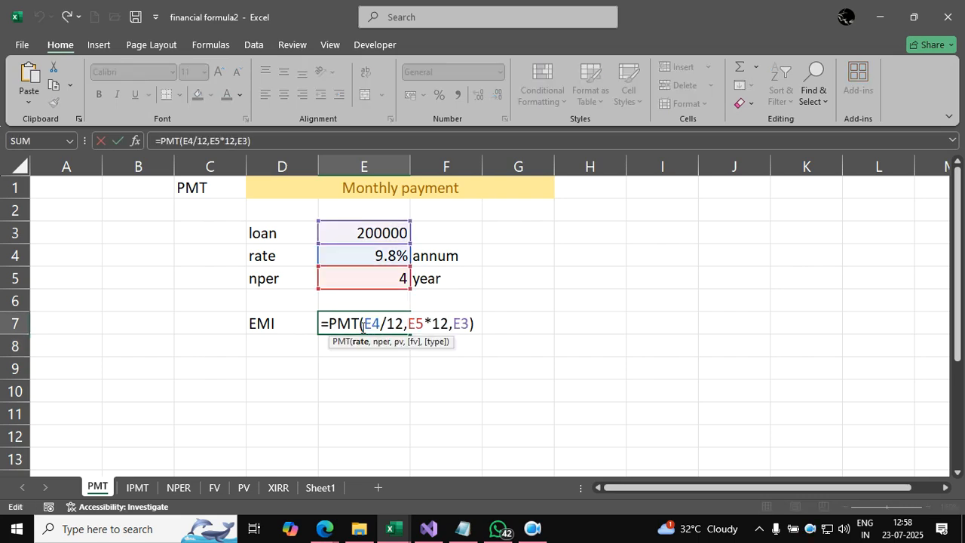
pyautogui.click(329, 323)
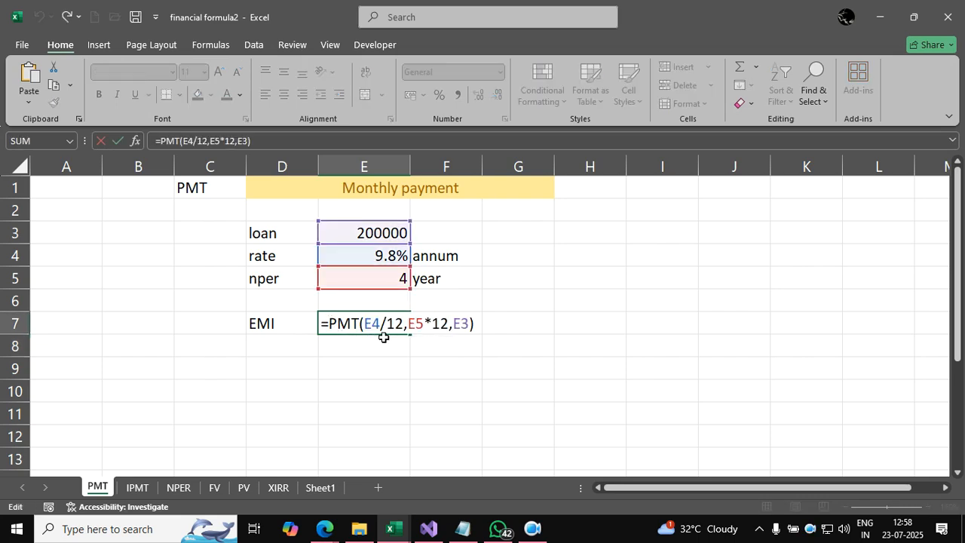
pyautogui.write('abs(')
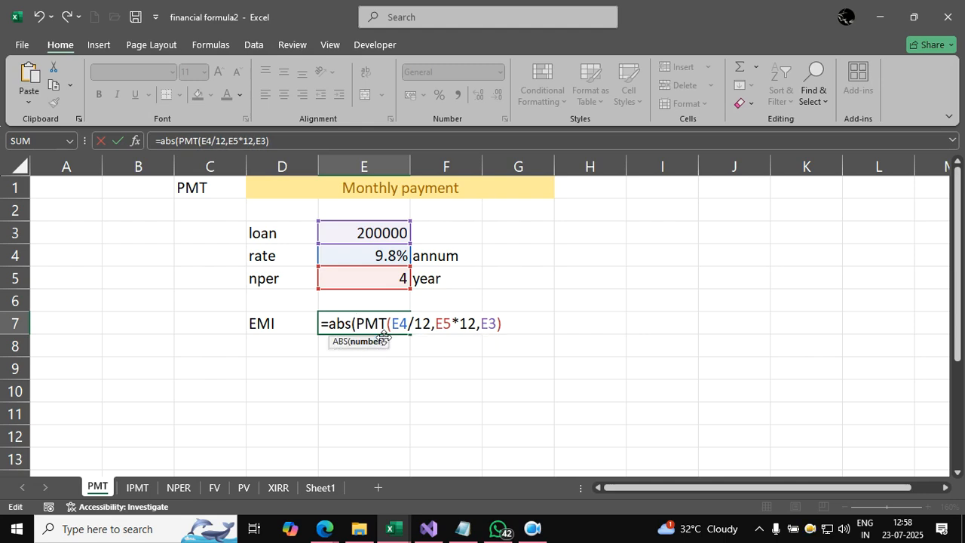
pyautogui.click(513, 323)
pyautogui.write(')')
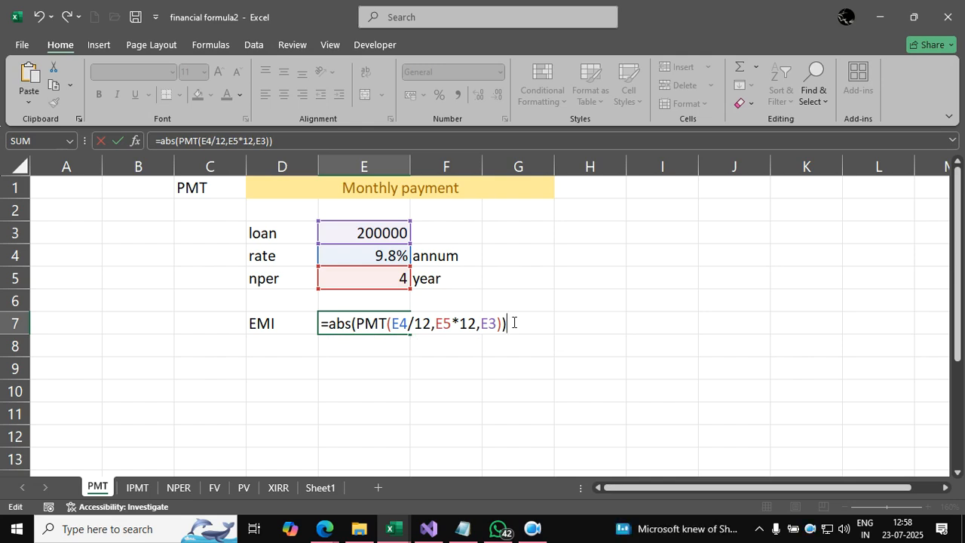
pyautogui.press('Return')
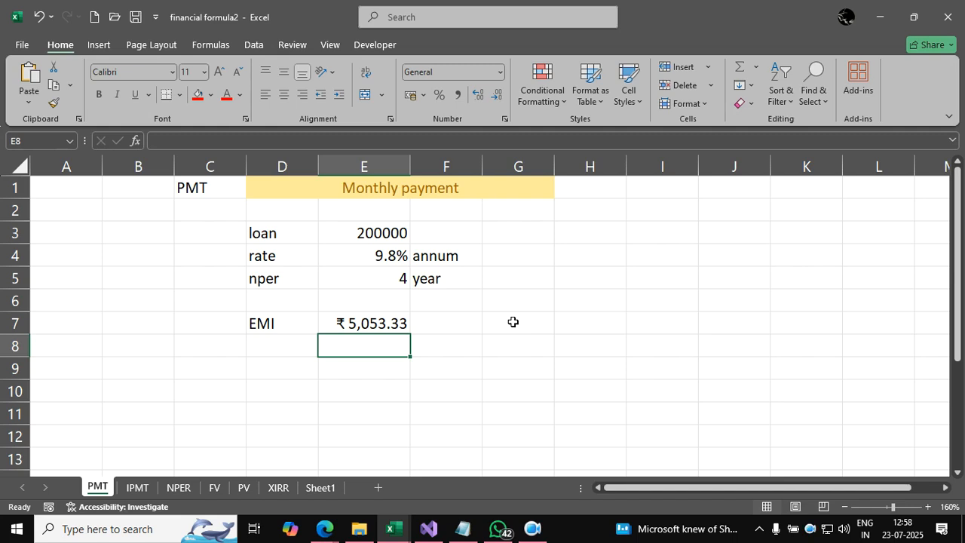
# Step: Replace the EMI formula in E7 with =PMT(E4/12,E5*12,E3), without the ABS wrapper
pyautogui.click(387, 321)
pyautogui.write('=a')
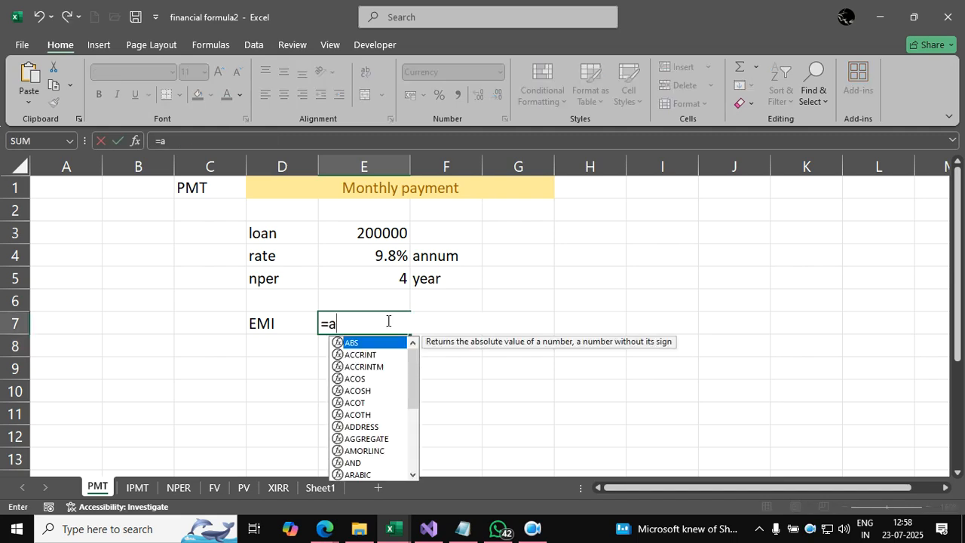
pyautogui.press('BackSpace')
pyautogui.write('pmt(')
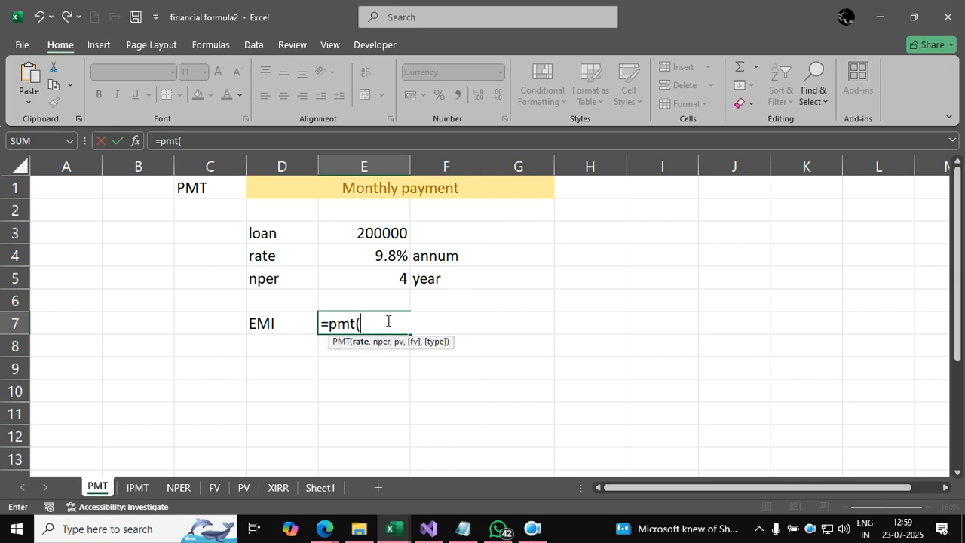
pyautogui.click(378, 256)
pyautogui.write('/12,')
pyautogui.click(388, 279)
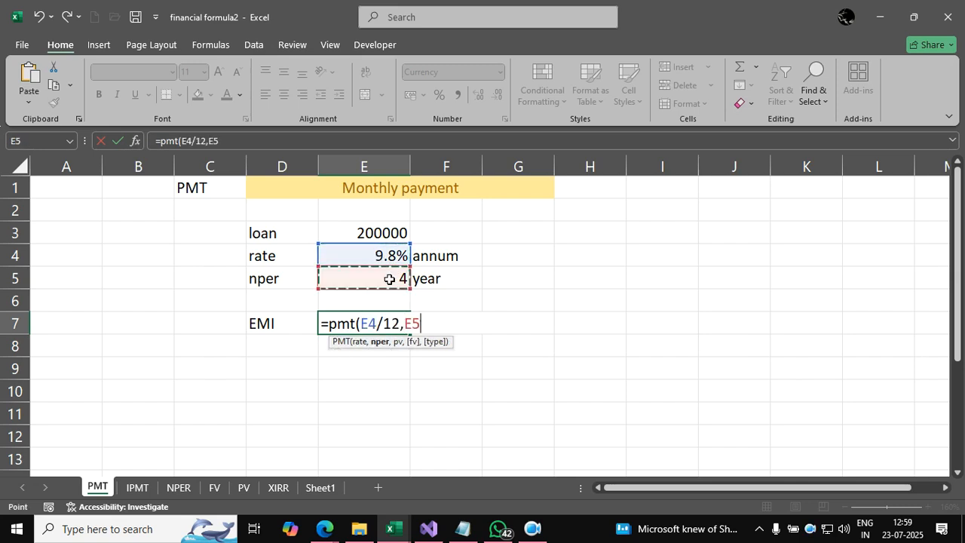
pyautogui.write('*12,')
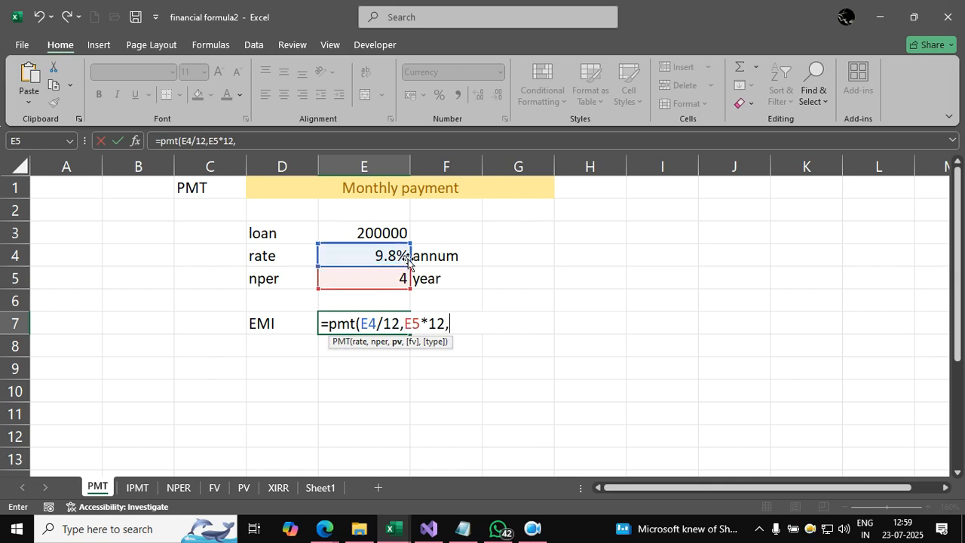
pyautogui.click(382, 237)
pyautogui.write(')')
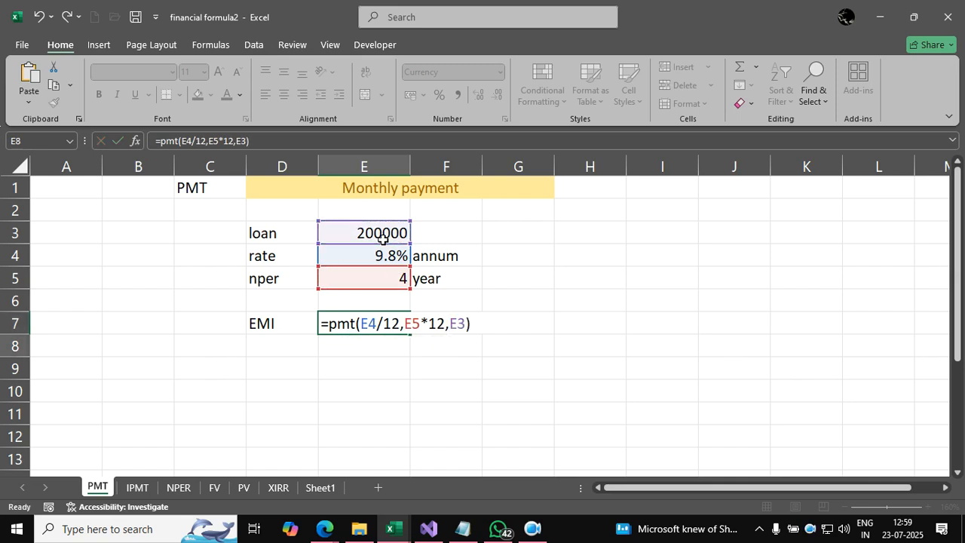
pyautogui.press('Return')
# Step: Wrap the PMT formula in EMI cell E7 in ABS again, so it reads =ABS(PMT(E4/12,E5*12,E3))
pyautogui.doubleClick(371, 324)
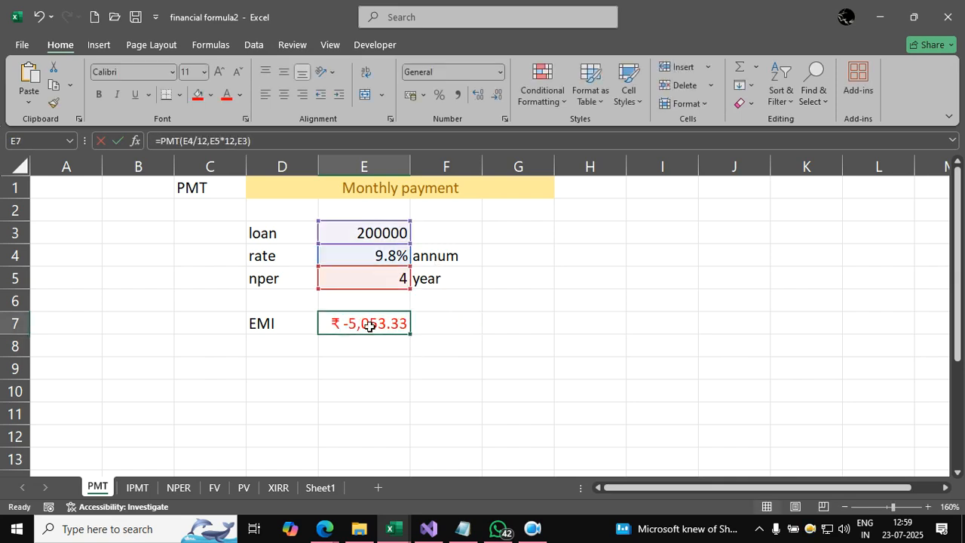
pyautogui.click(329, 323)
pyautogui.write('abs(')
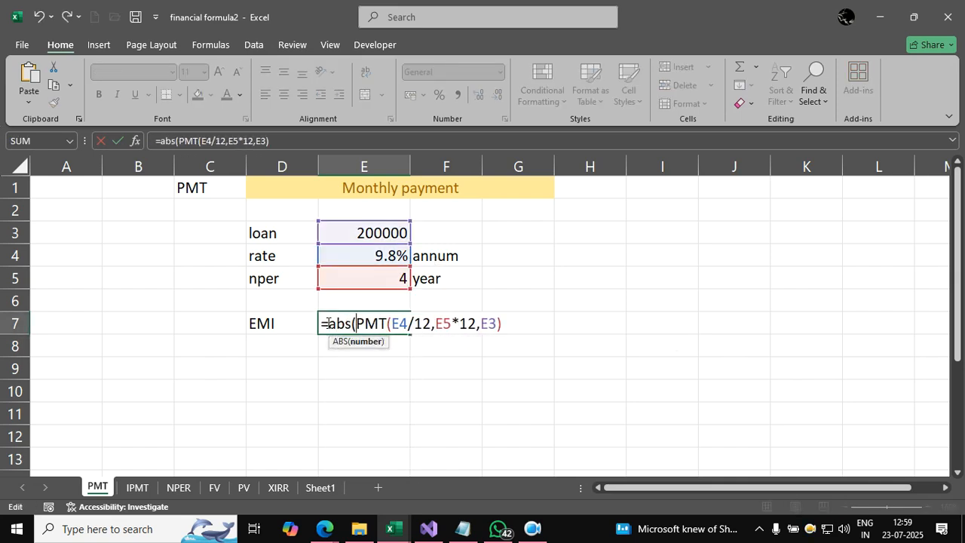
pyautogui.click(512, 325)
pyautogui.write(')')
pyautogui.press('Return')
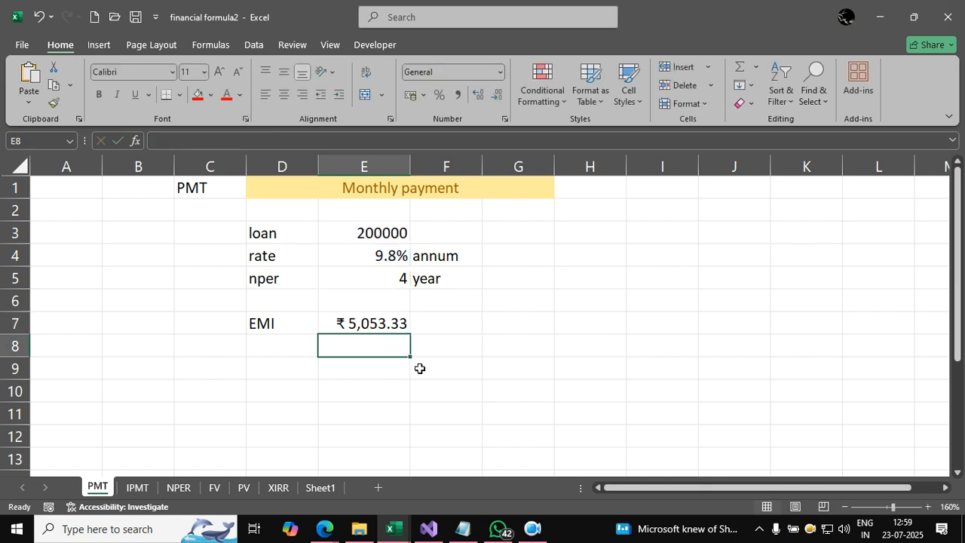
# Step: On the IPMT sheet, clear cells I9:I11 under the interest heading
pyautogui.click(138, 490)
pyautogui.click(325, 420)
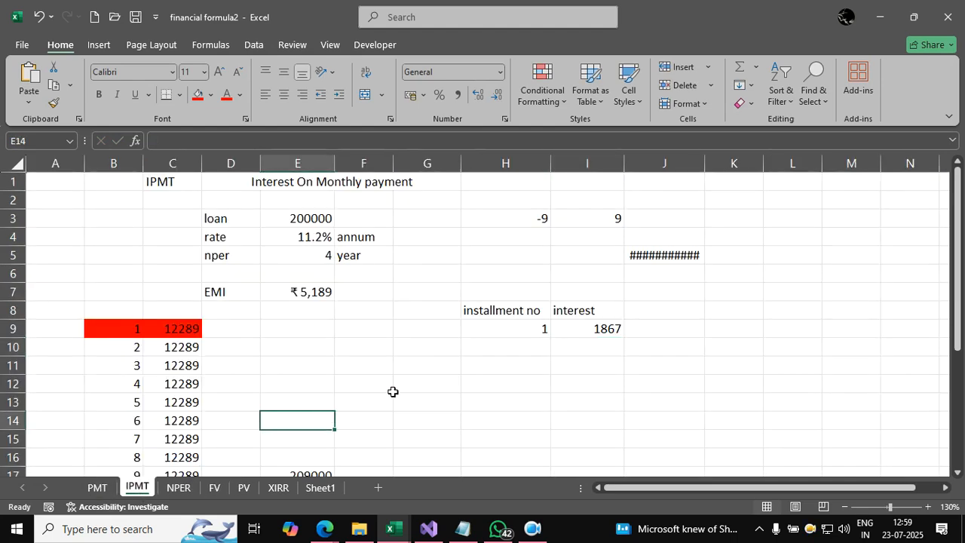
pyautogui.moveTo(599, 357); pyautogui.dragTo(600, 317)
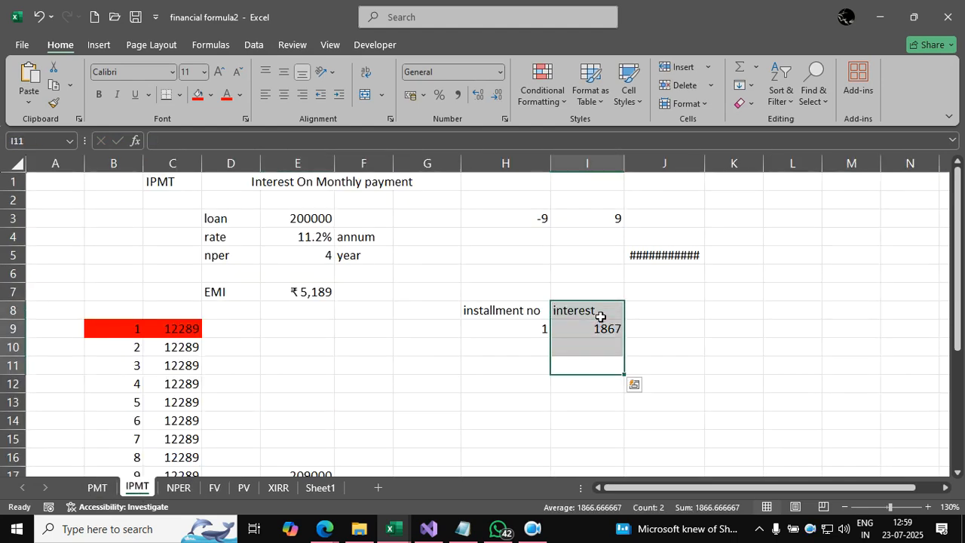
pyautogui.hotkey('shift', 'Down')
pyautogui.press('Delete')
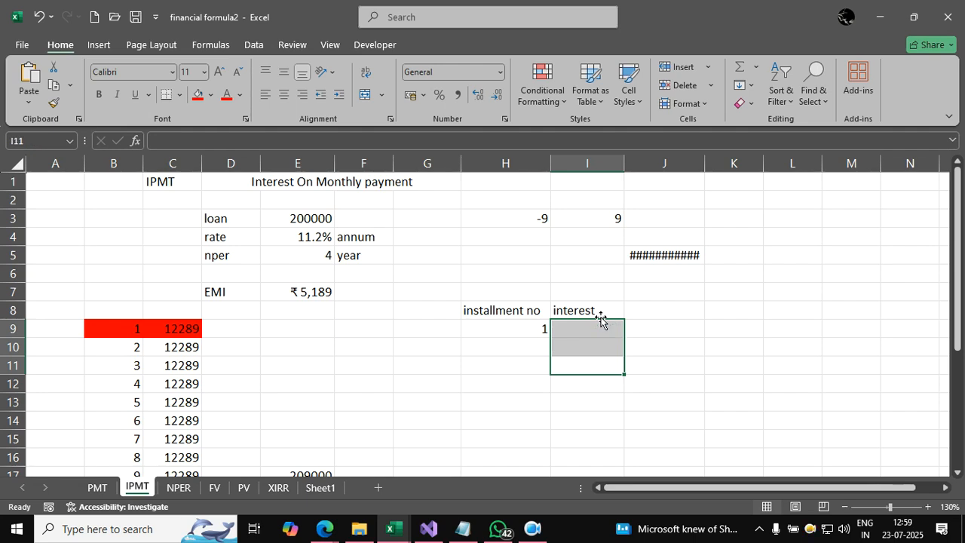
# Step: Review the loan, rate, nper and EMI values in E3:E7 and the installment number in H9
pyautogui.click(425, 365)
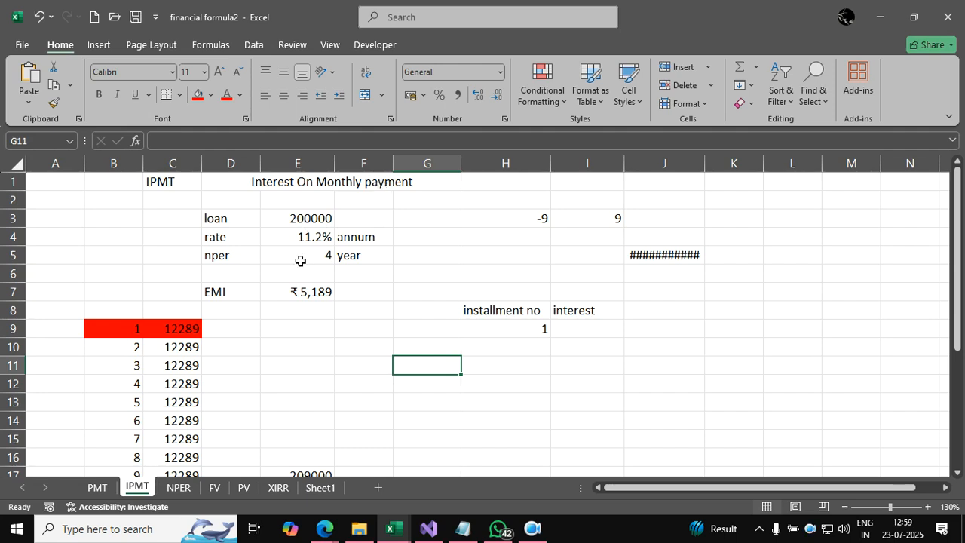
pyautogui.click(305, 220)
pyautogui.click(304, 249)
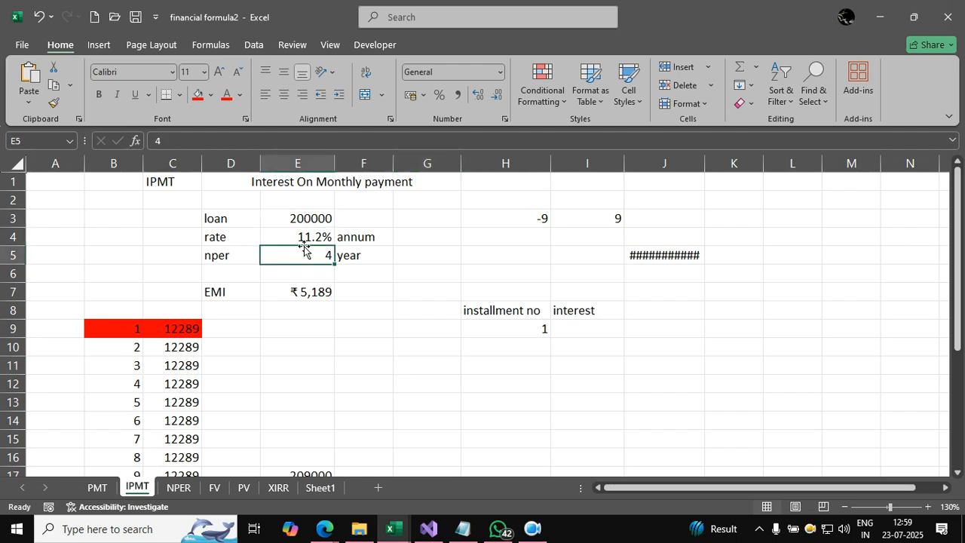
pyautogui.click(306, 237)
pyautogui.click(315, 261)
pyautogui.click(311, 294)
pyautogui.click(428, 407)
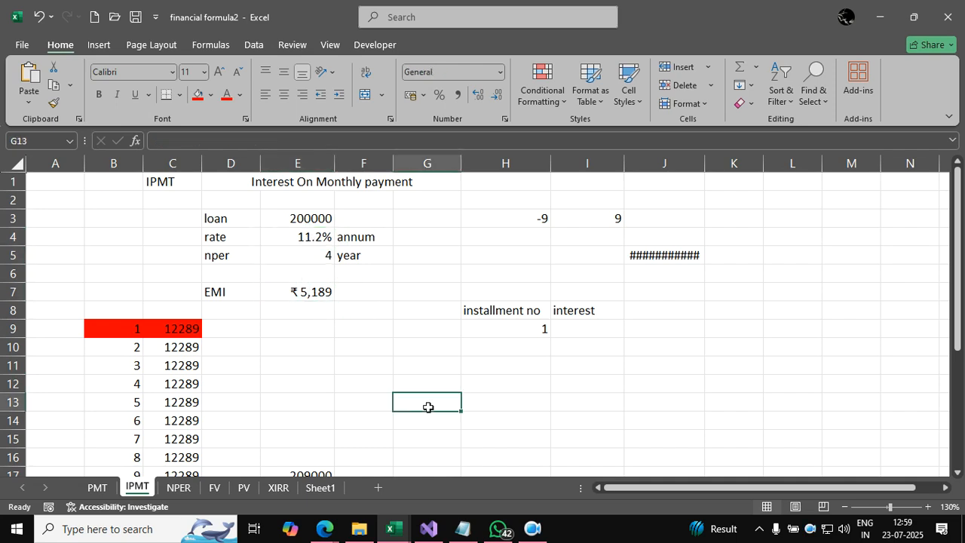
pyautogui.click(526, 330)
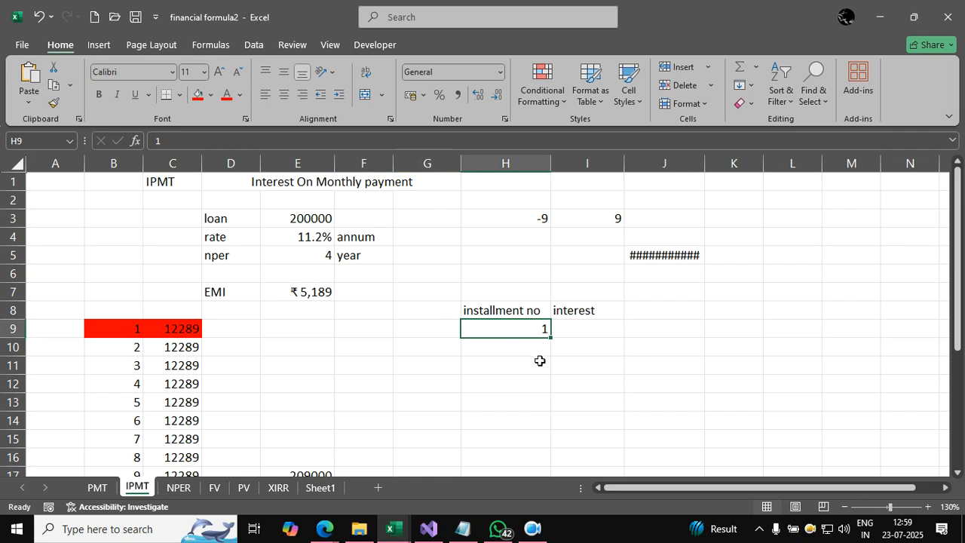
# Step: Begin an IPMT formula nested in ABS in interest cell I9, with E4/12 as the monthly rate
pyautogui.click(593, 328)
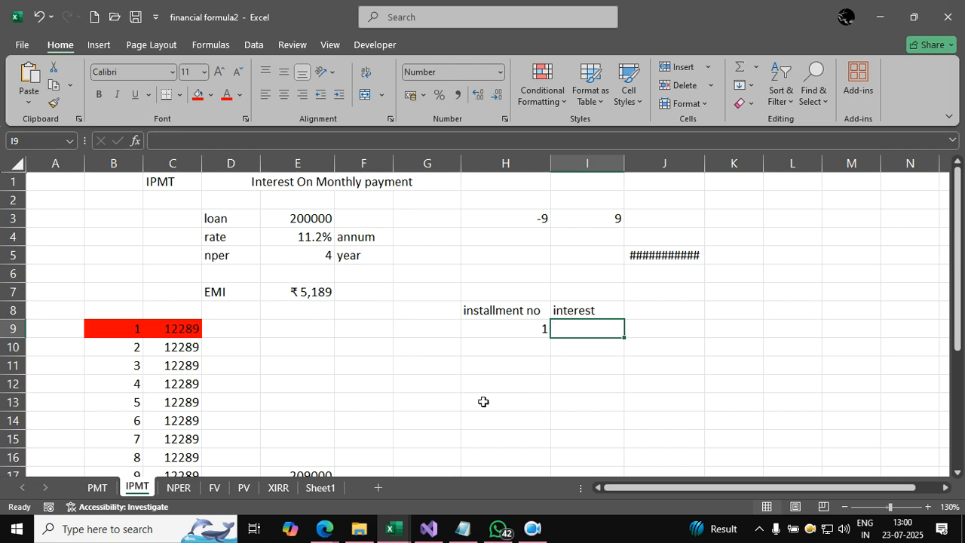
pyautogui.write('=i')
pyautogui.press('BackSpace')
pyautogui.write('abs(ipmt(')
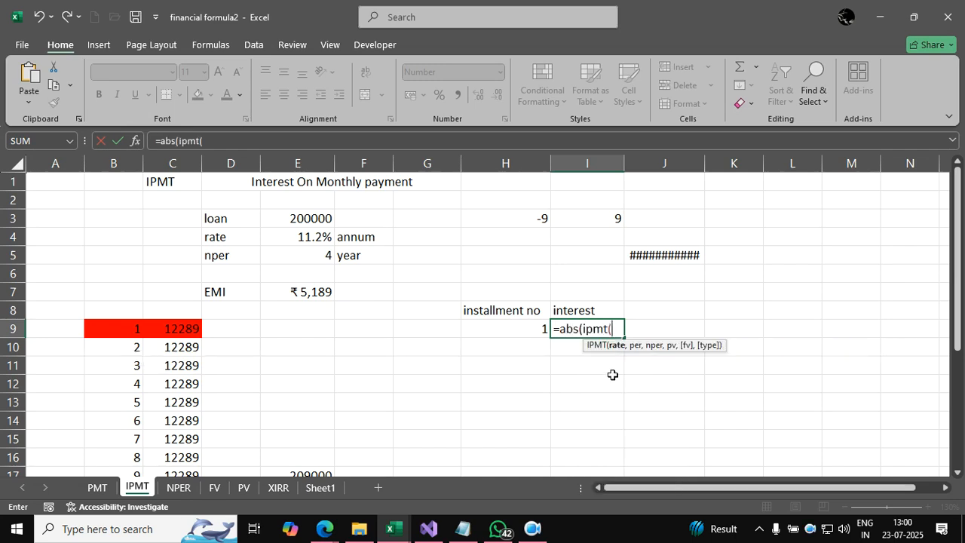
pyautogui.click(309, 238)
pyautogui.write('/12,')
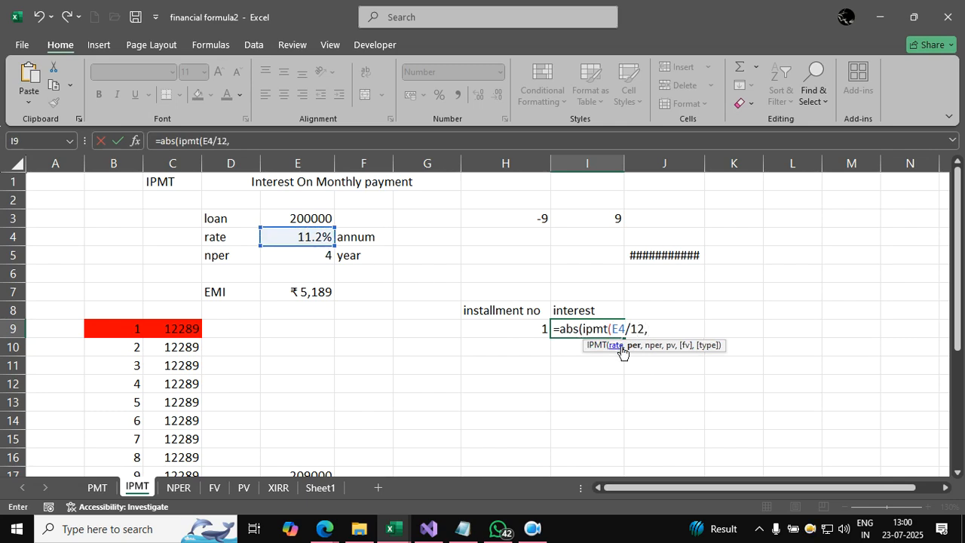
# Step: Add period H9, E5*12 periods and loan E3 to the interest formula, completing =ABS(IPMT(E4/12,H9,E5*12,E3)) in I9
pyautogui.click(516, 324)
pyautogui.write(',')
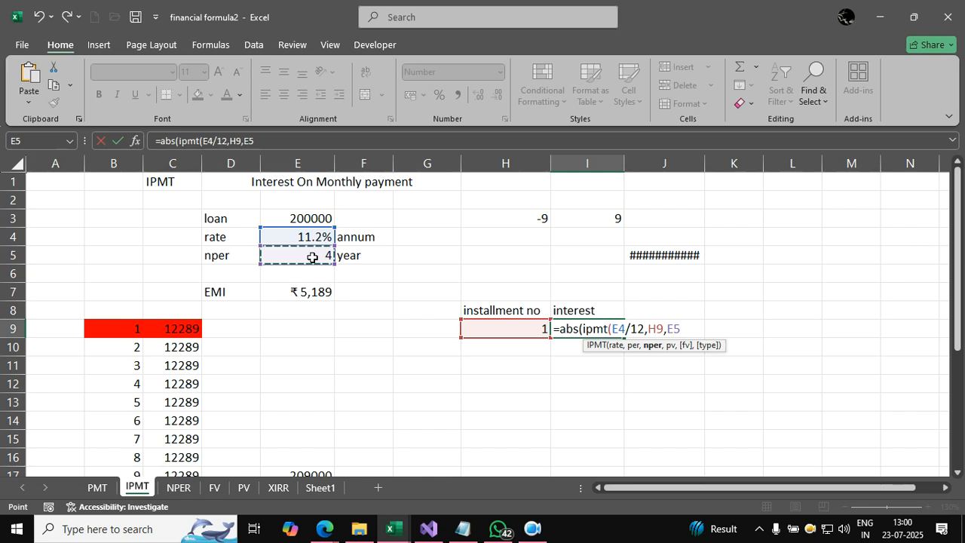
pyautogui.write('*12,')
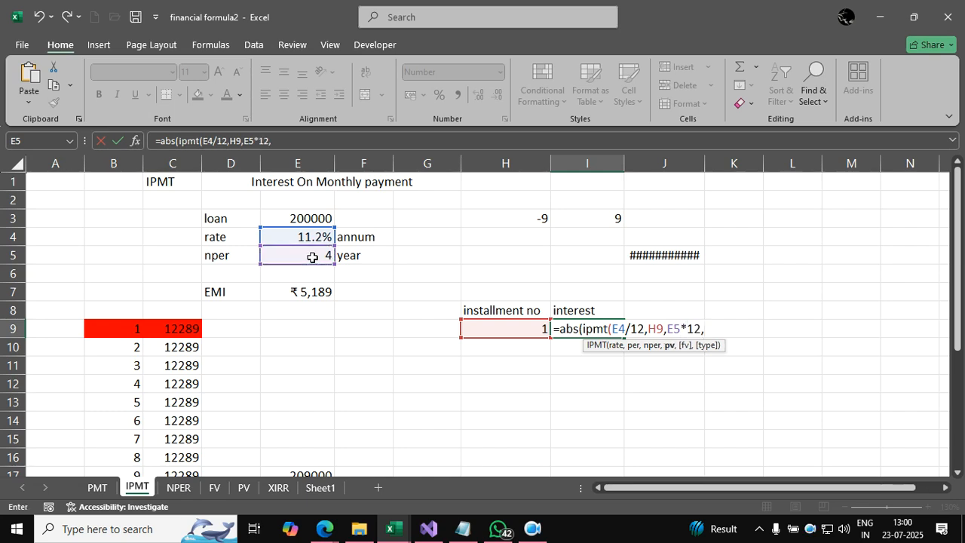
pyautogui.click(296, 218)
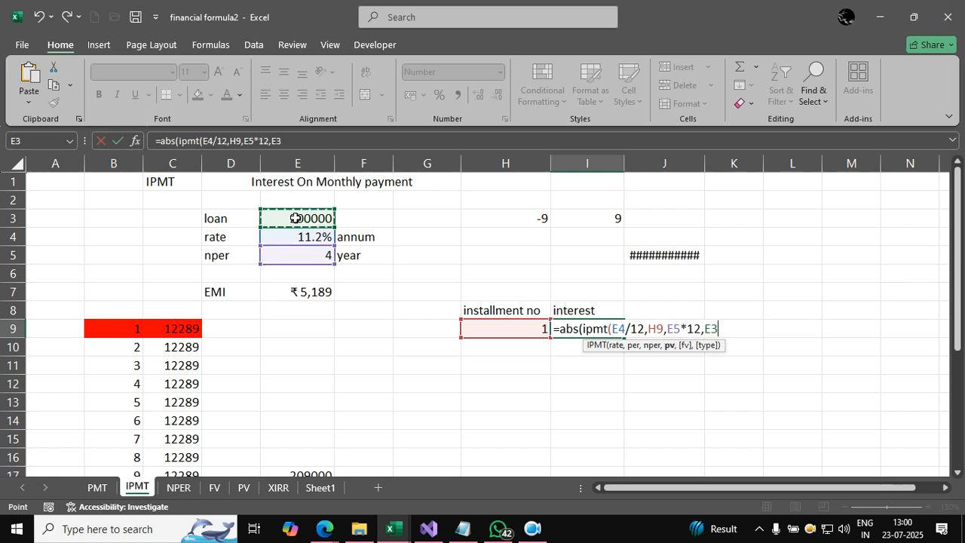
pyautogui.write(')')
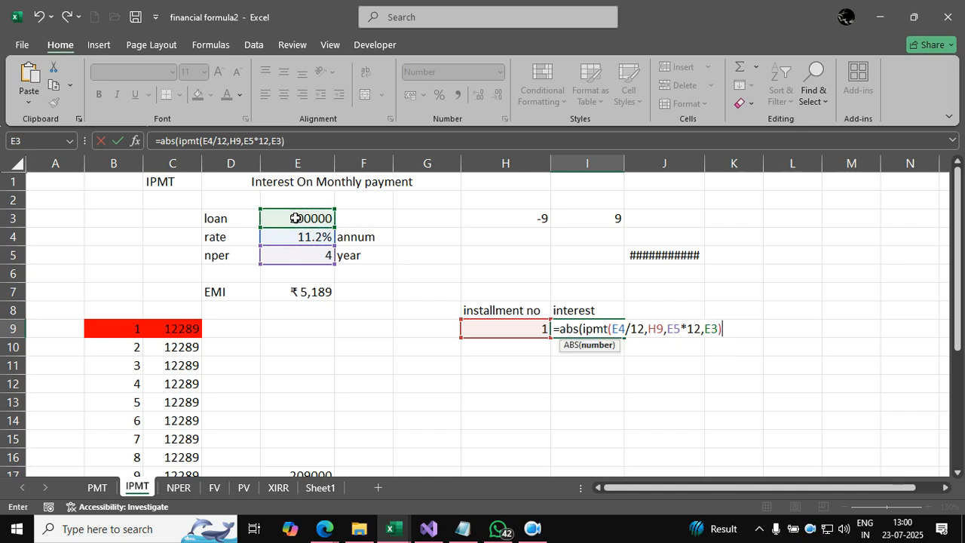
pyautogui.write(')')
pyautogui.press('Return')
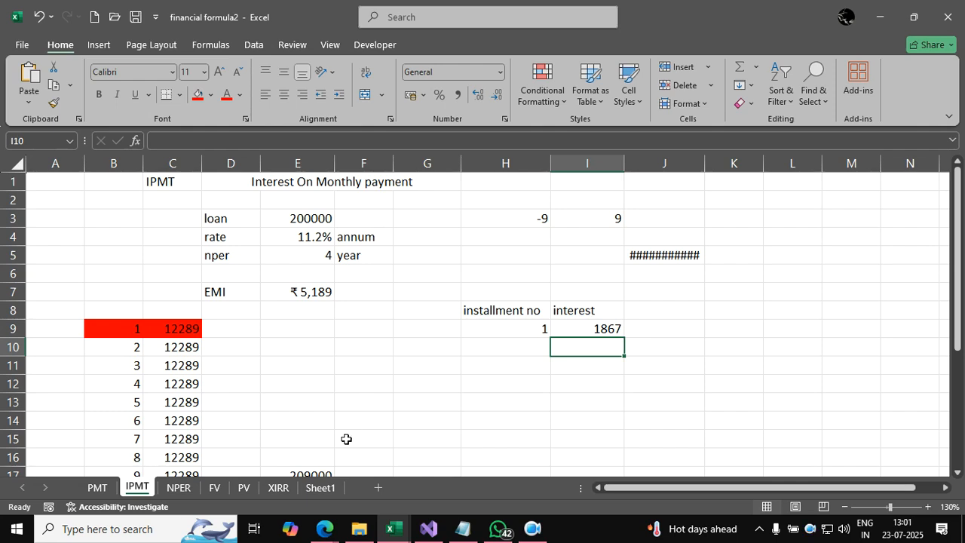
# Step: On the NPER sheet, clear the existing result in cell E7 together with E8
pyautogui.click(179, 488)
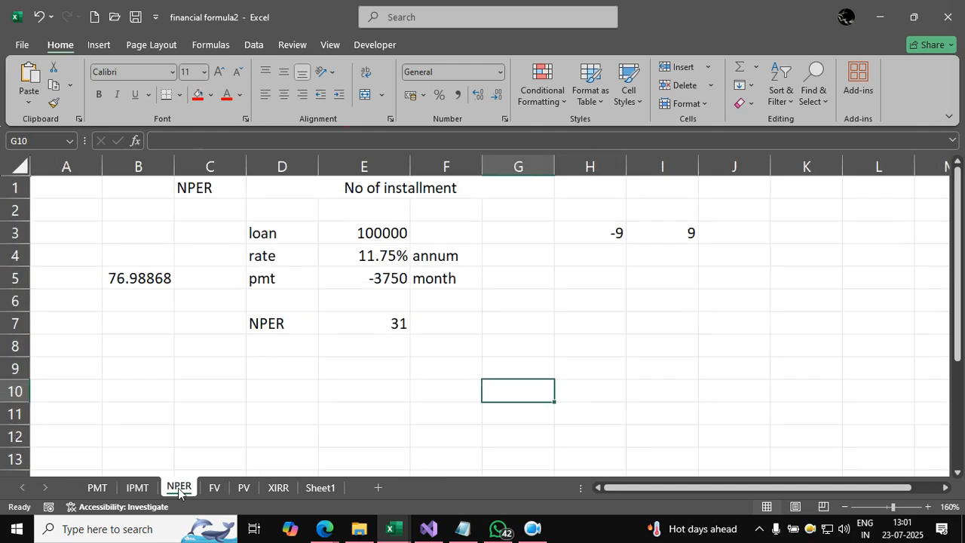
pyautogui.click(384, 393)
pyautogui.moveTo(385, 343); pyautogui.dragTo(388, 327)
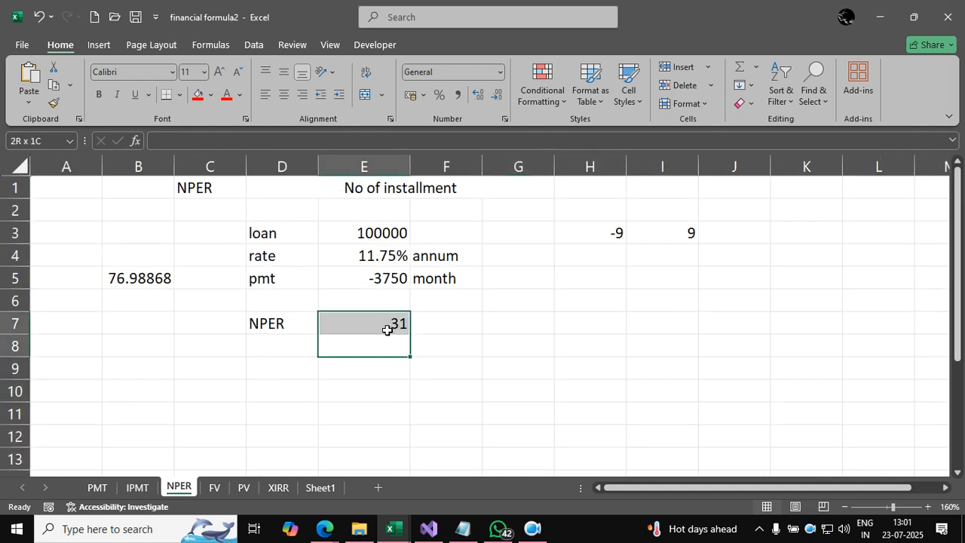
pyautogui.press('Delete')
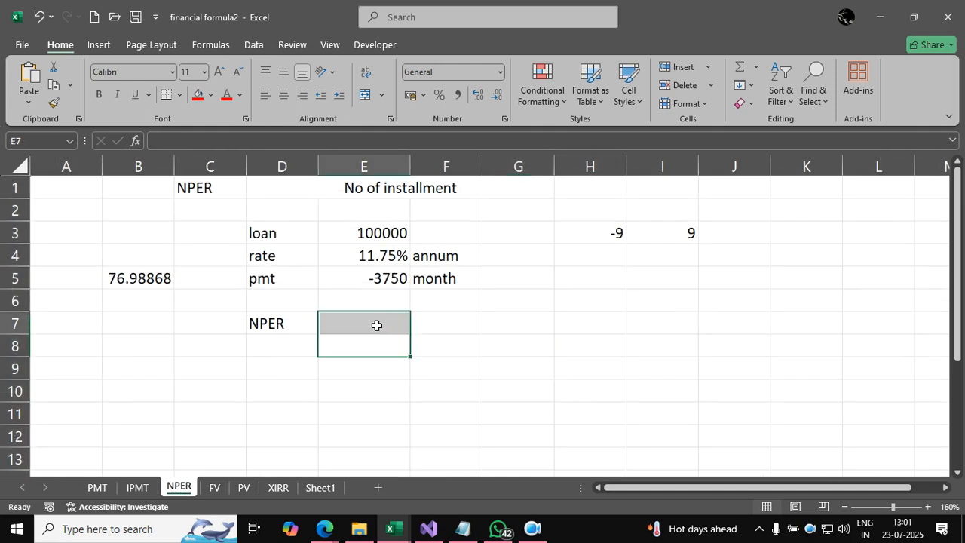
# Step: Review the loan, annual rate and monthly pmt values in E3:E5 that the NPER calculation needs
pyautogui.click(377, 324)
pyautogui.click(457, 361)
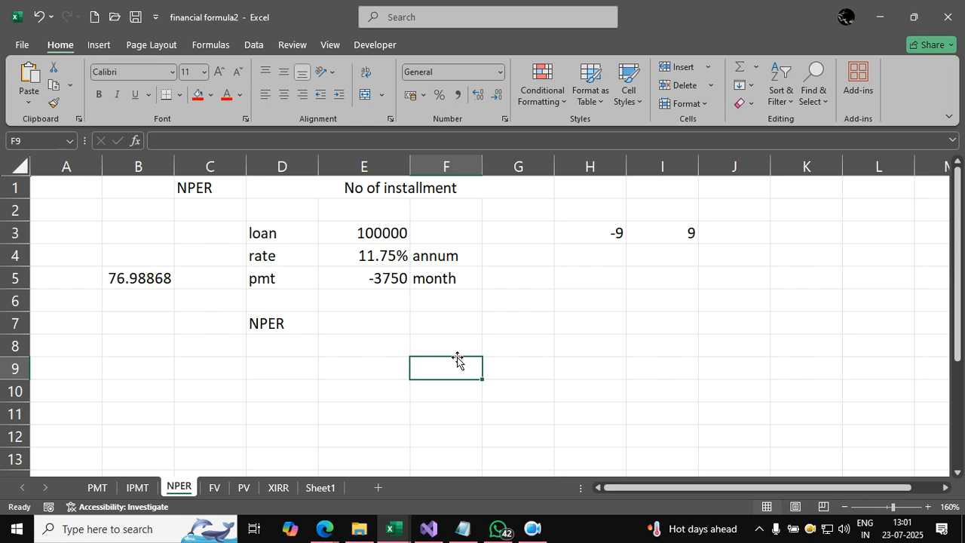
pyautogui.click(379, 316)
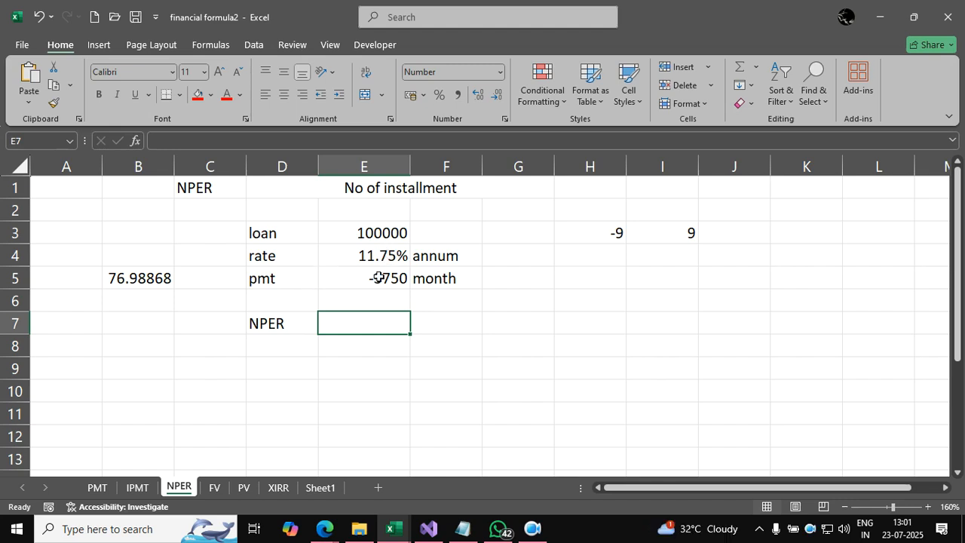
pyautogui.click(390, 231)
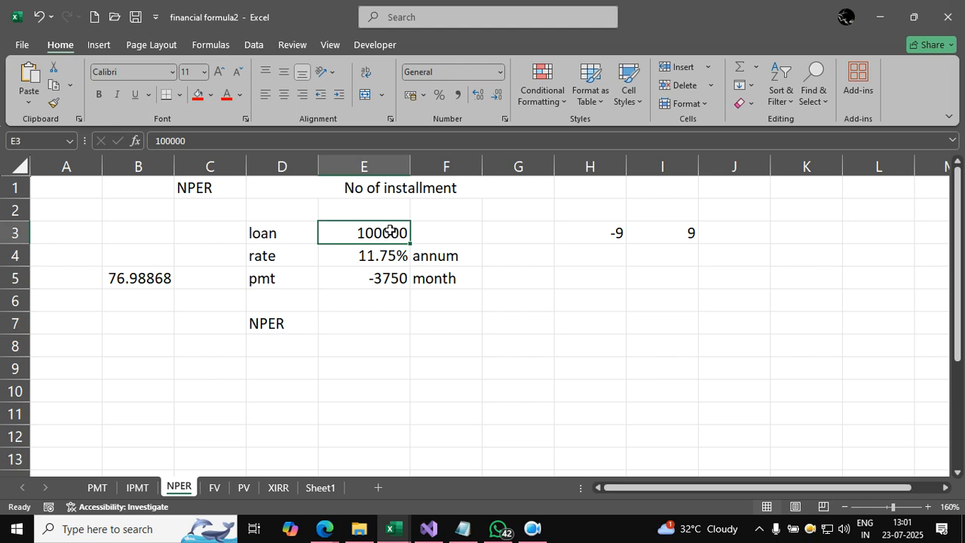
pyautogui.click(358, 258)
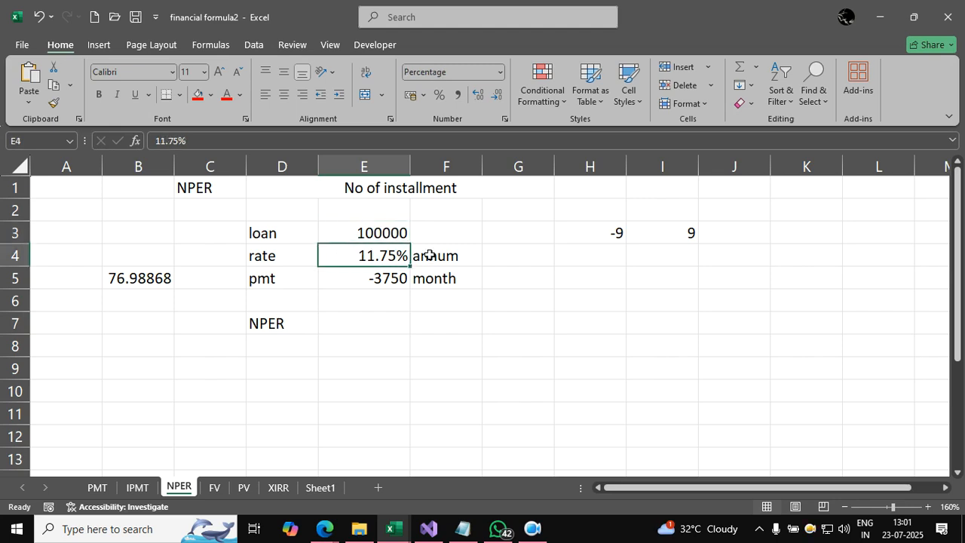
pyautogui.click(362, 283)
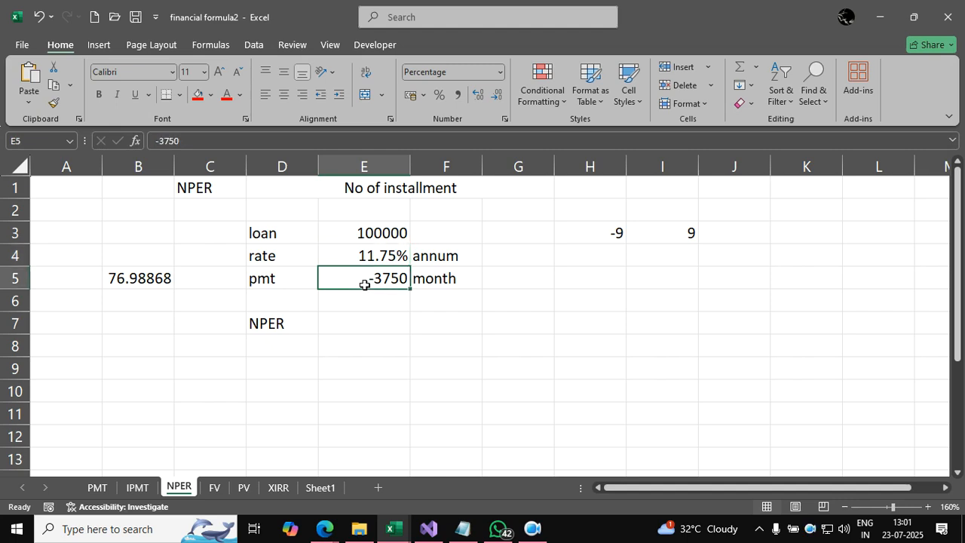
pyautogui.click(396, 322)
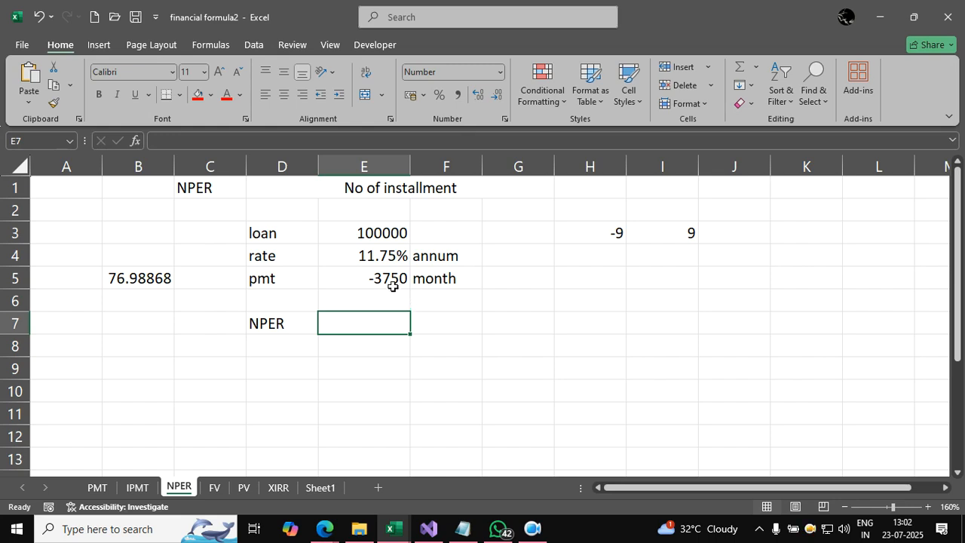
pyautogui.click(387, 279)
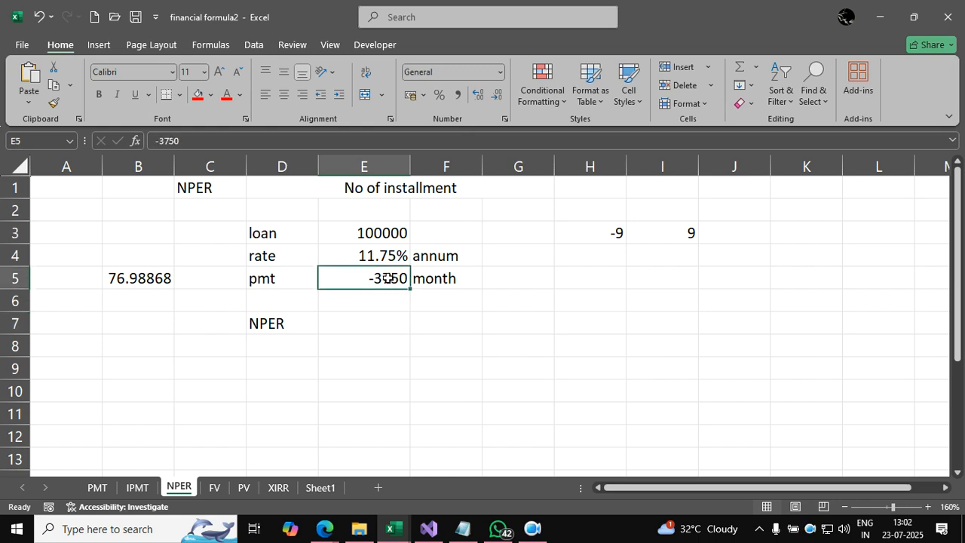
# Step: Calculate the number of installments in E7 with =ABS(NPER(E4/12,E5,E3))
pyautogui.click(369, 324)
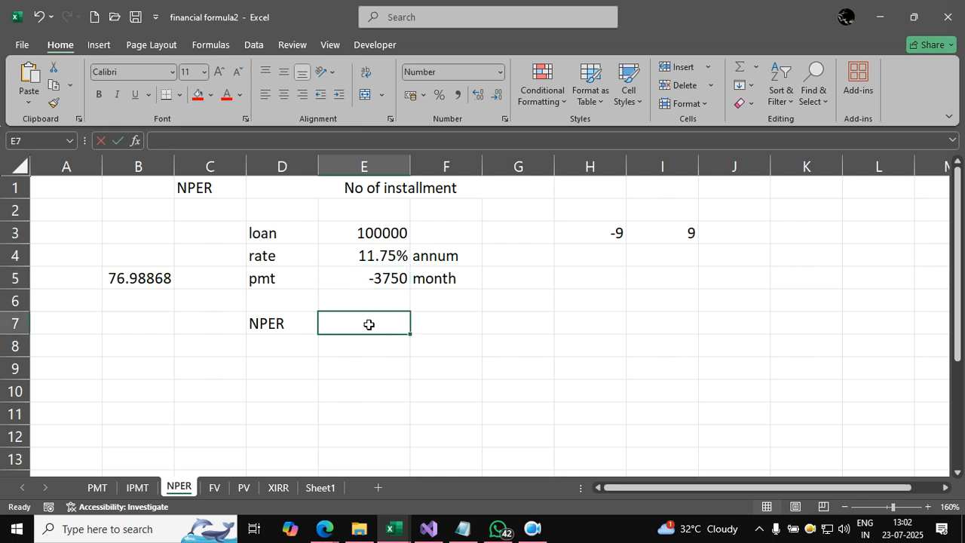
pyautogui.write('=abs(nper(')
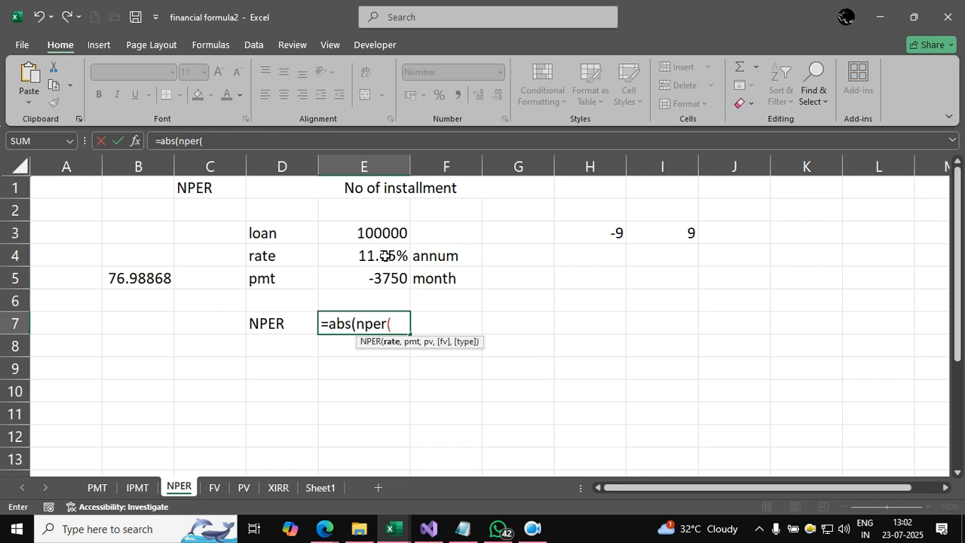
pyautogui.click(385, 256)
pyautogui.write('/12,')
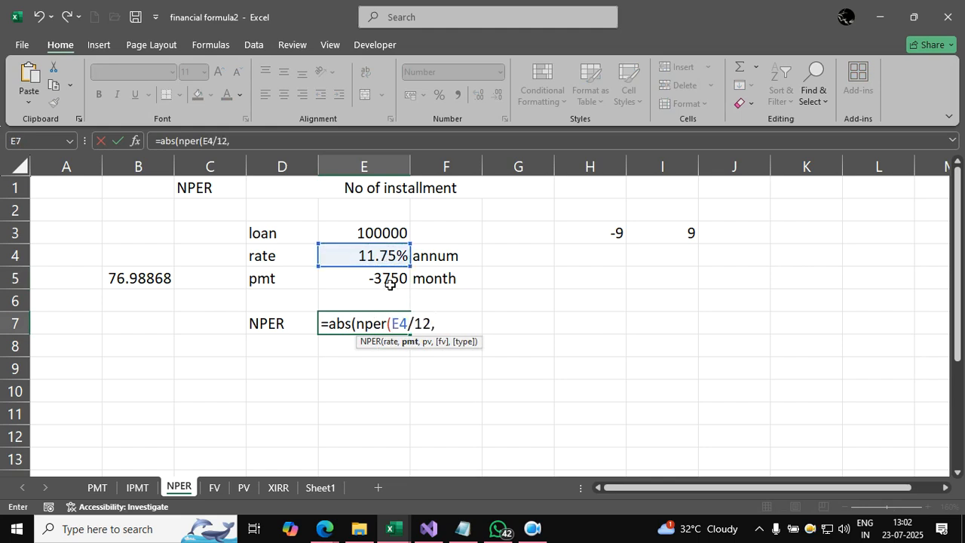
pyautogui.click(386, 280)
pyautogui.write(',')
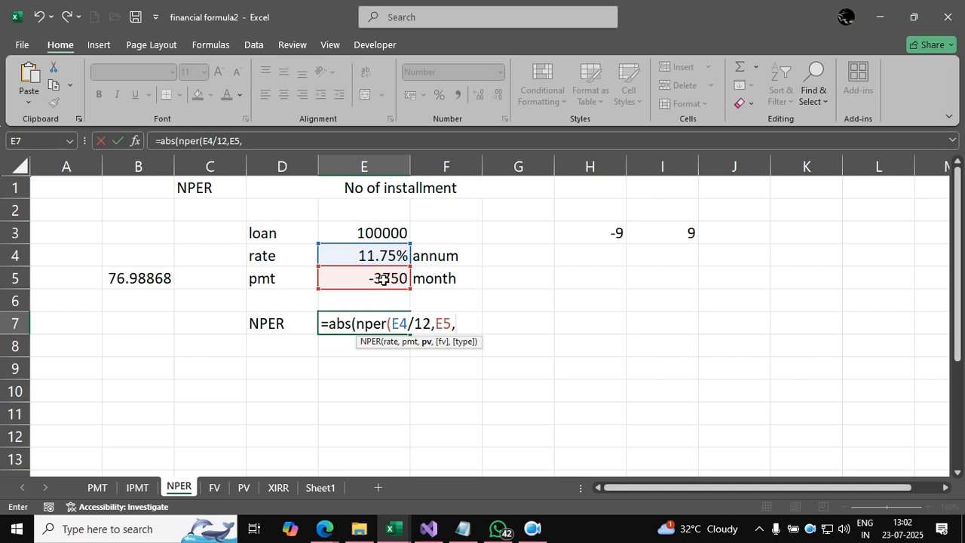
pyautogui.click(382, 231)
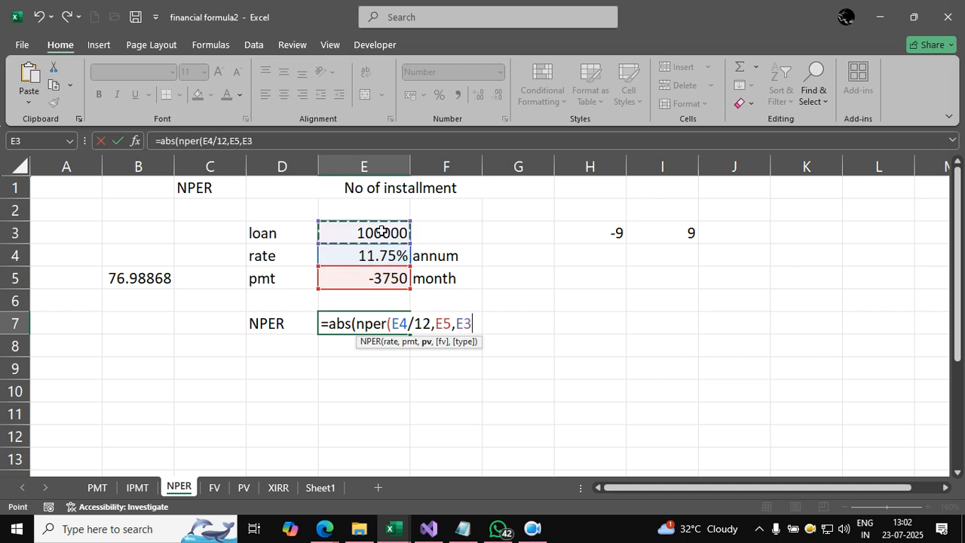
pyautogui.write('))')
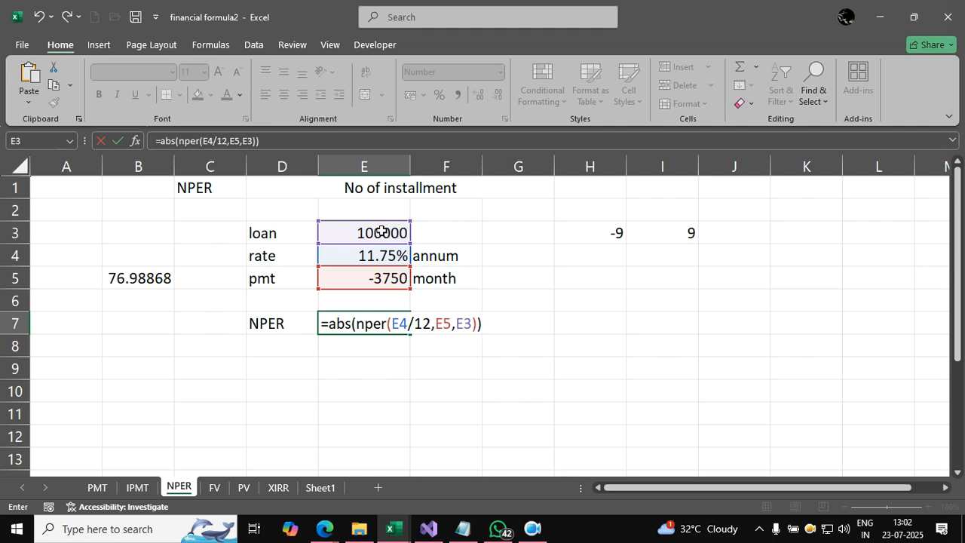
pyautogui.press('Return')
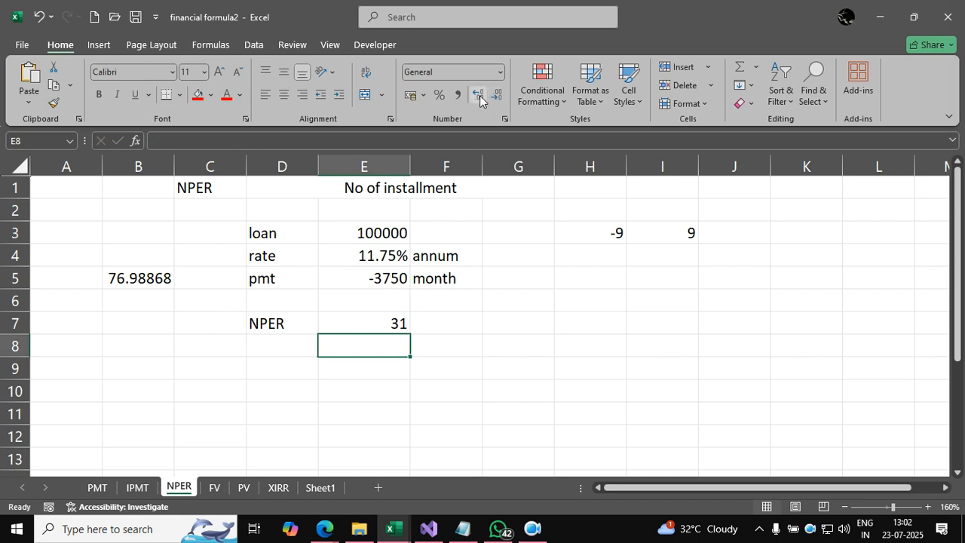
# Step: Show the NPER result in E7 with two decimal places
pyautogui.click(377, 321)
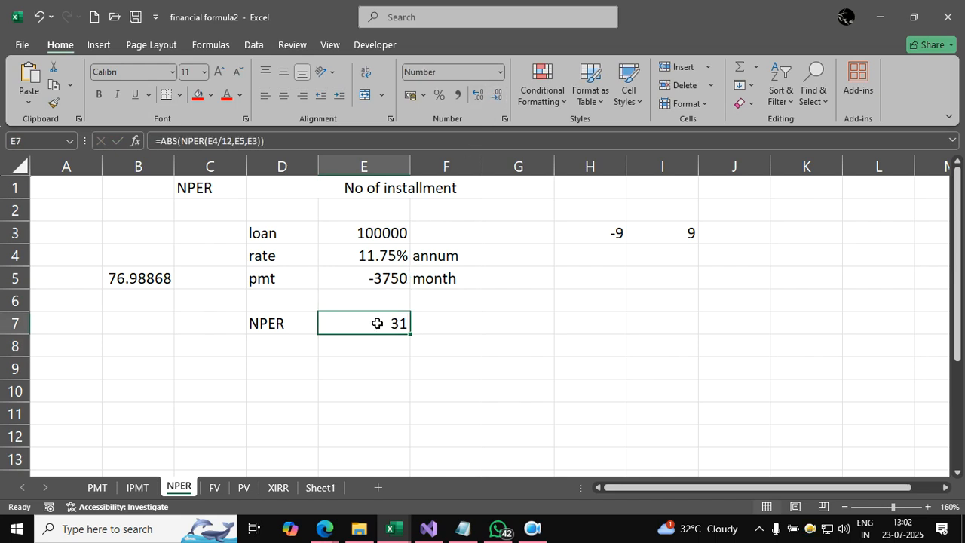
pyautogui.click(478, 98)
pyautogui.click(478, 98)
pyautogui.click(405, 367)
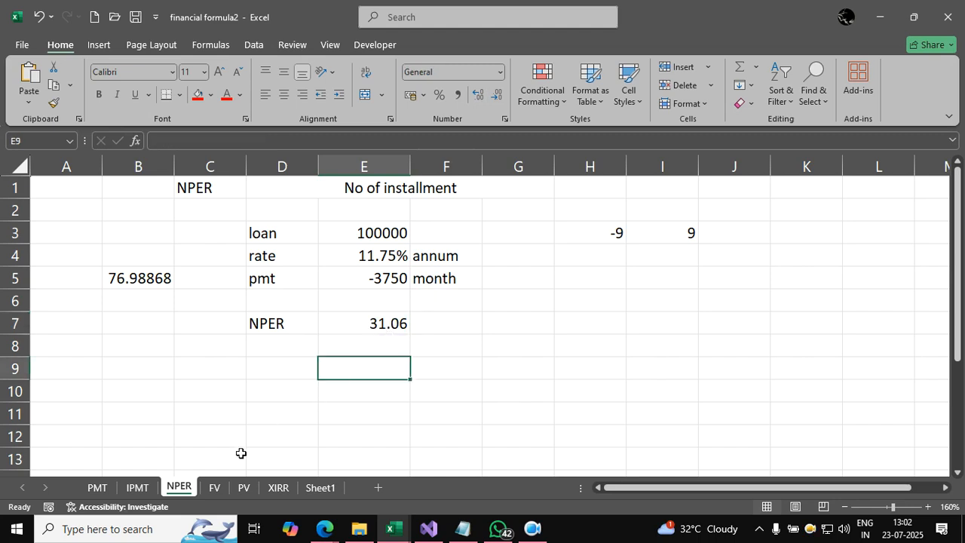
# Step: On the FV sheet, clear the existing maturity result in C7
pyautogui.click(215, 490)
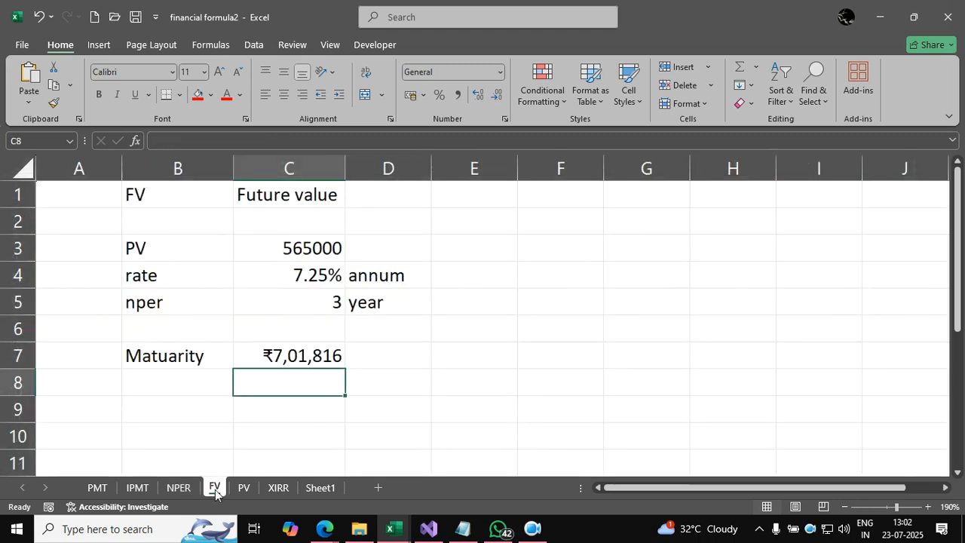
pyautogui.click(325, 352)
pyautogui.press('Delete')
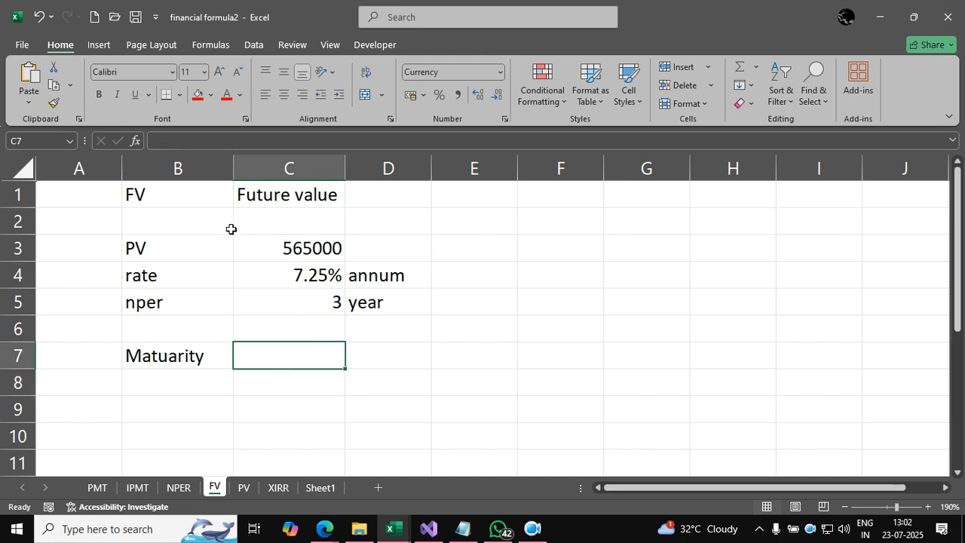
# Step: Set the PV amount in C3 of the FV sheet to 400000
pyautogui.click(389, 247)
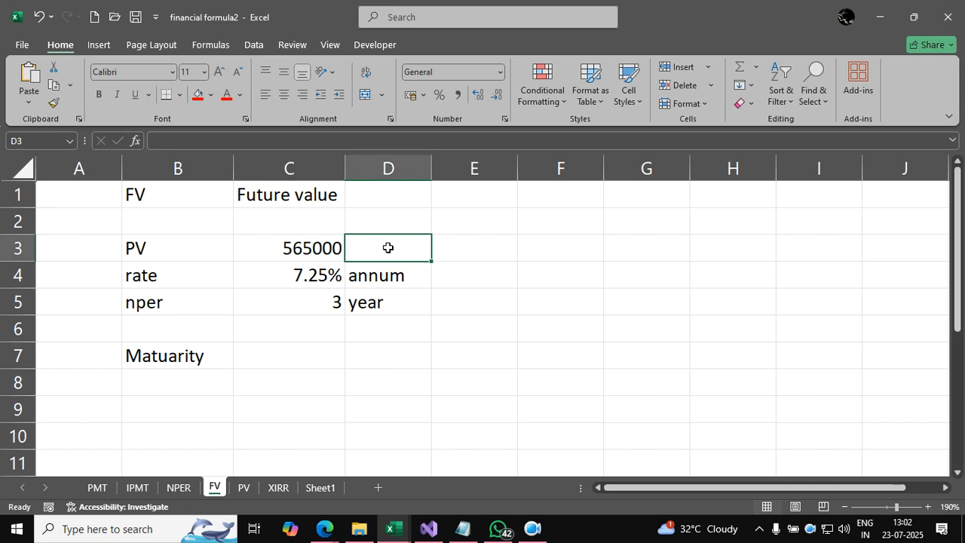
pyautogui.click(317, 248)
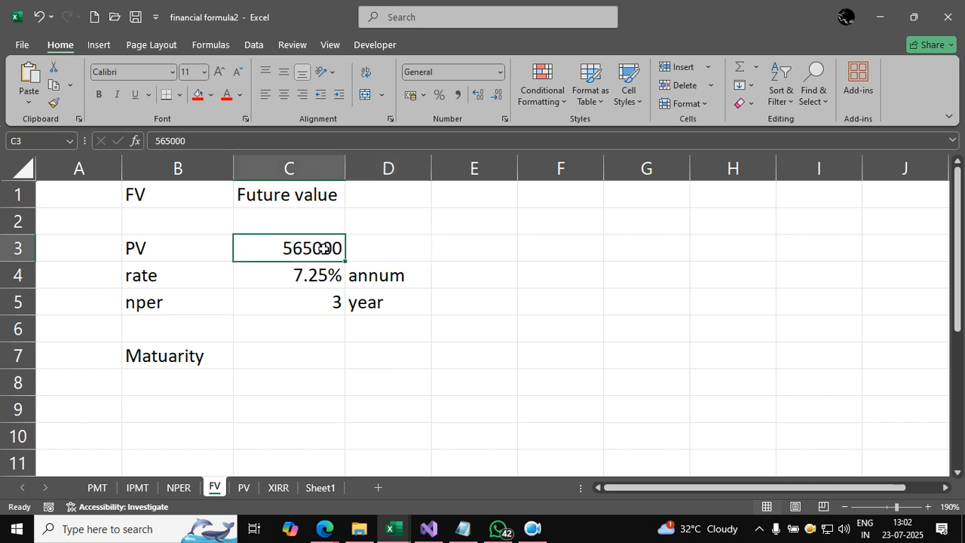
pyautogui.write('400000')
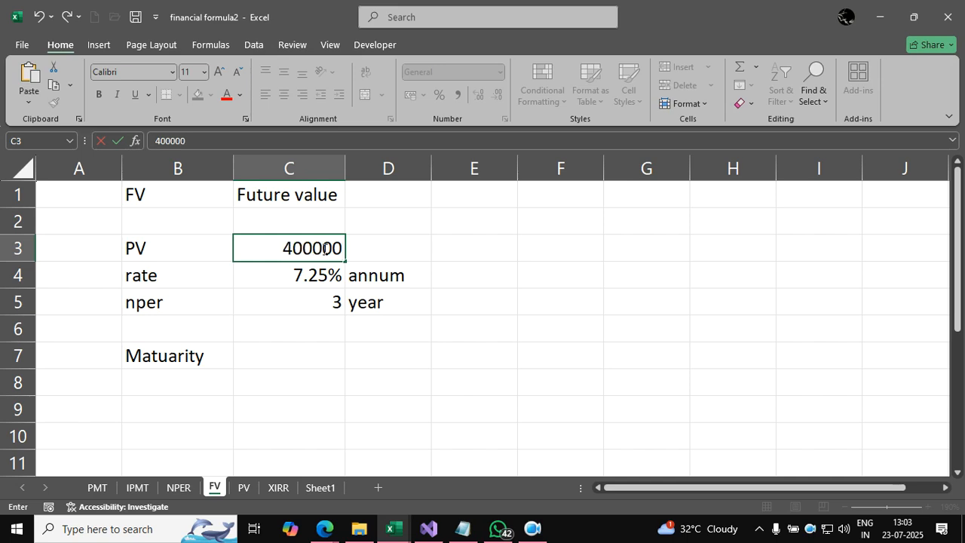
pyautogui.click(433, 280)
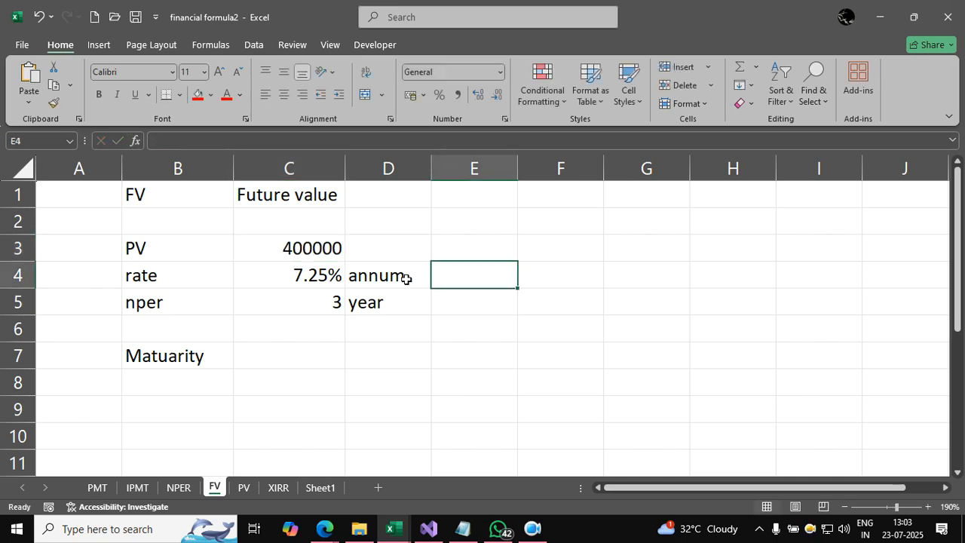
pyautogui.click(296, 269)
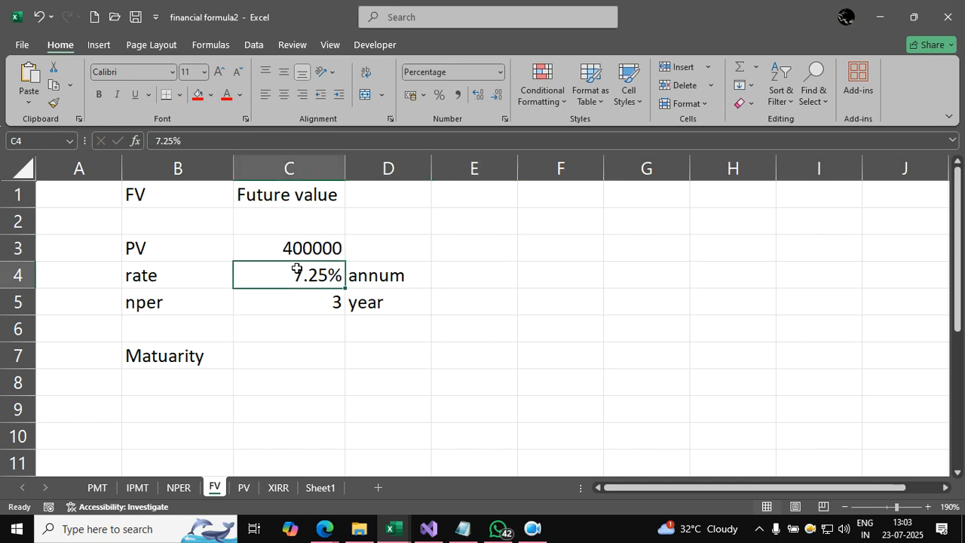
# Step: Calculate the maturity value in C7 with =ABS(FV(C4/12,C5*12,0,C3))
pyautogui.click(308, 354)
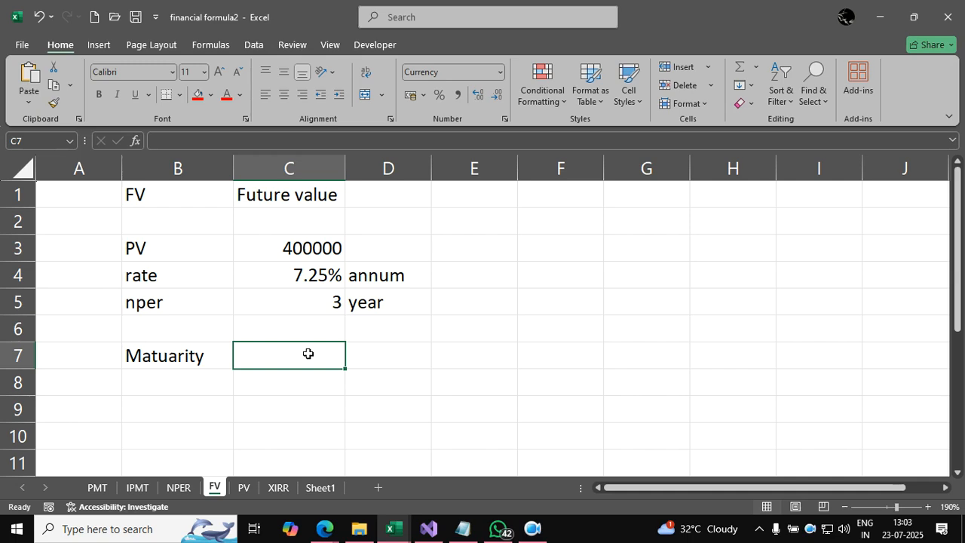
pyautogui.write('=abs')
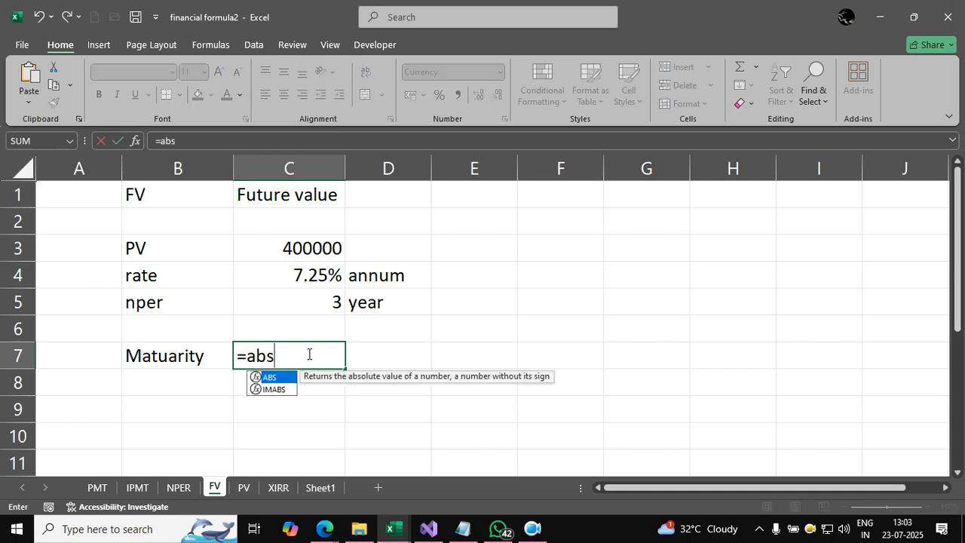
pyautogui.write('(fv(')
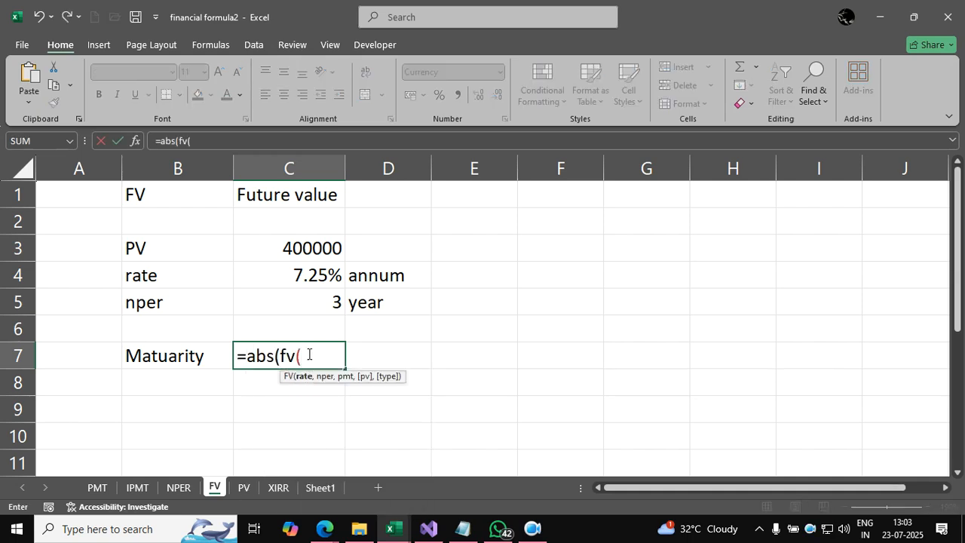
pyautogui.write('/12,')
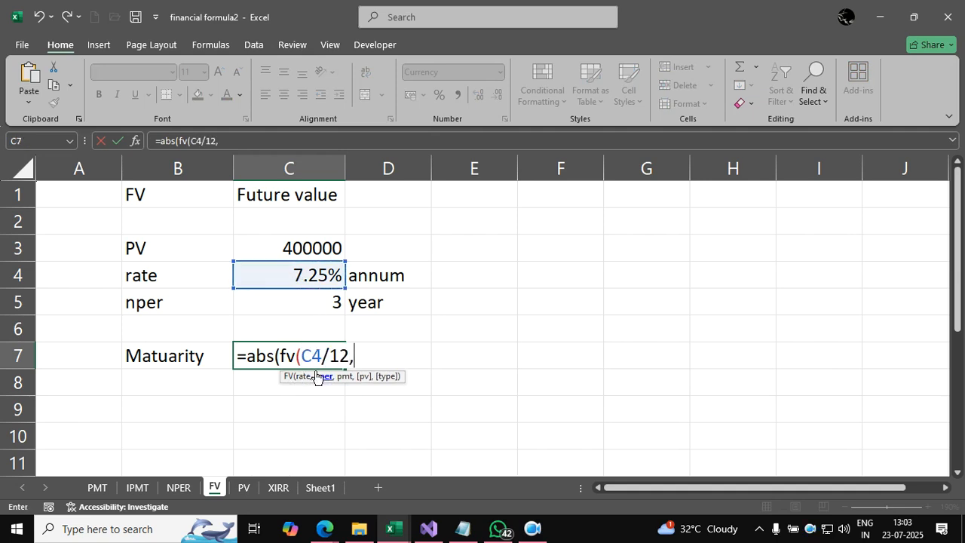
pyautogui.click(318, 302)
pyautogui.write('*12,')
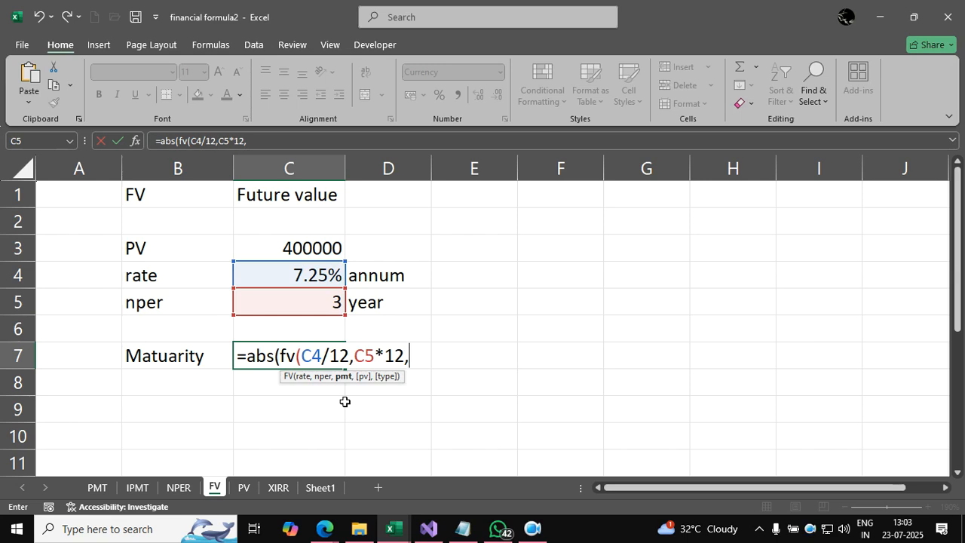
pyautogui.write('0,')
pyautogui.click(310, 252)
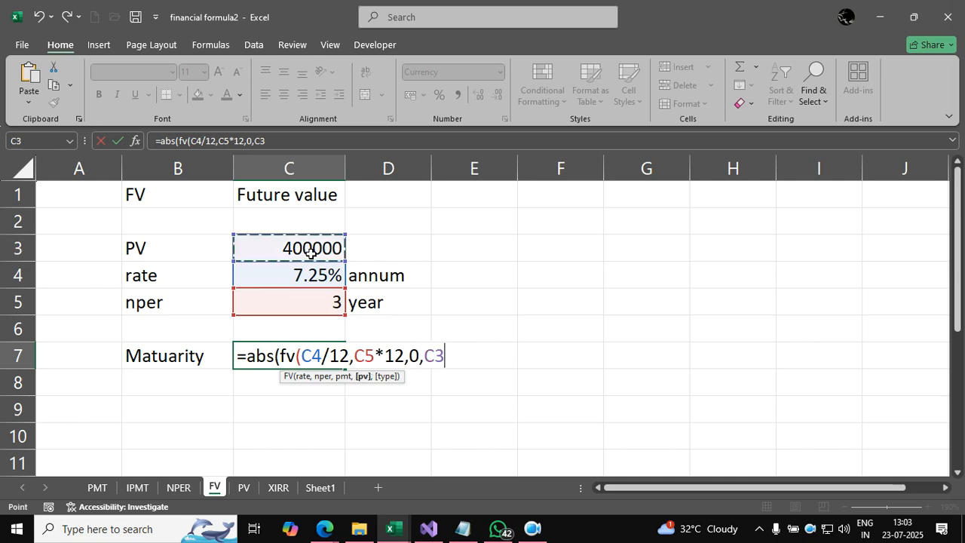
pyautogui.write('))')
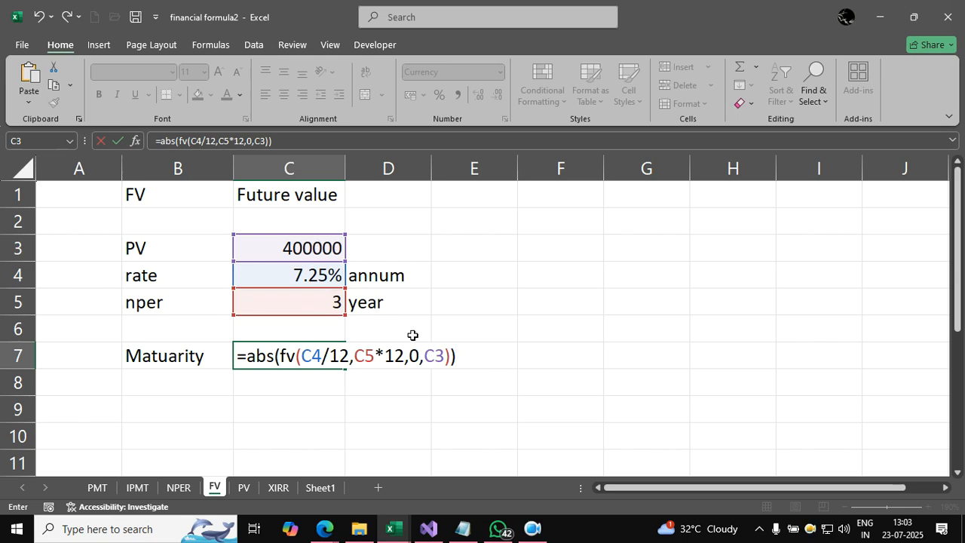
pyautogui.press('Return')
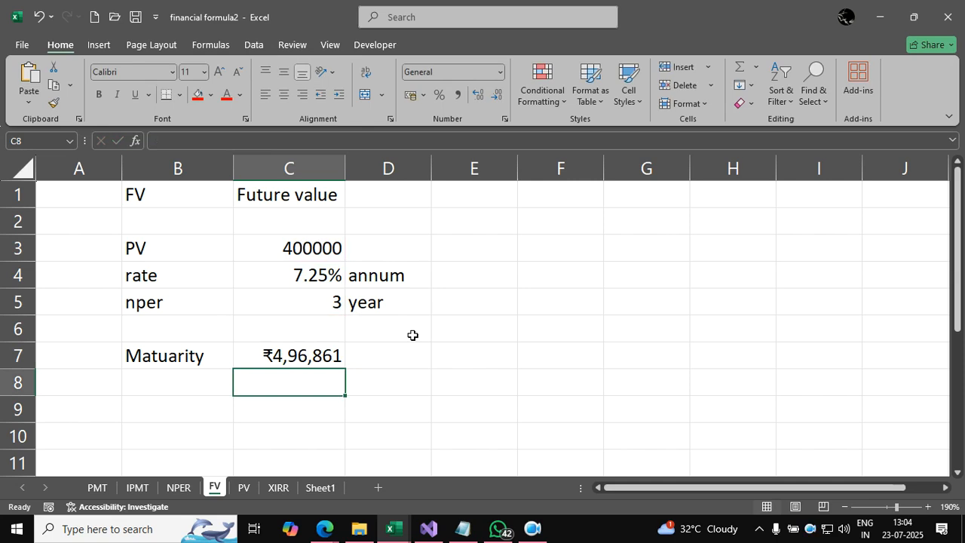
# Step: On the PV sheet, clear the existing result in C7 and check the nper and rate inputs in C4:C5
pyautogui.scroll(-1, 413, 335)
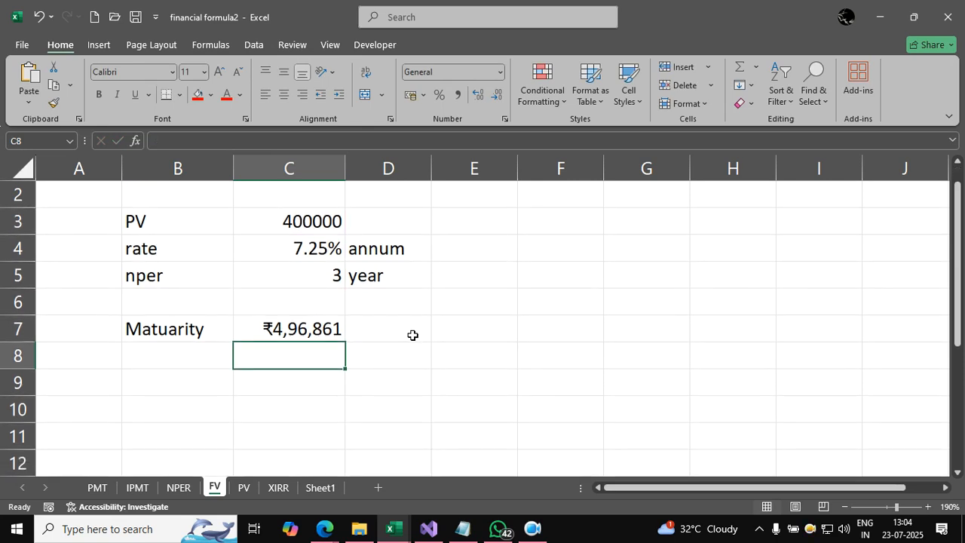
pyautogui.scroll(1, 412, 335)
pyautogui.scroll(-1, 413, 335)
pyautogui.click(253, 487)
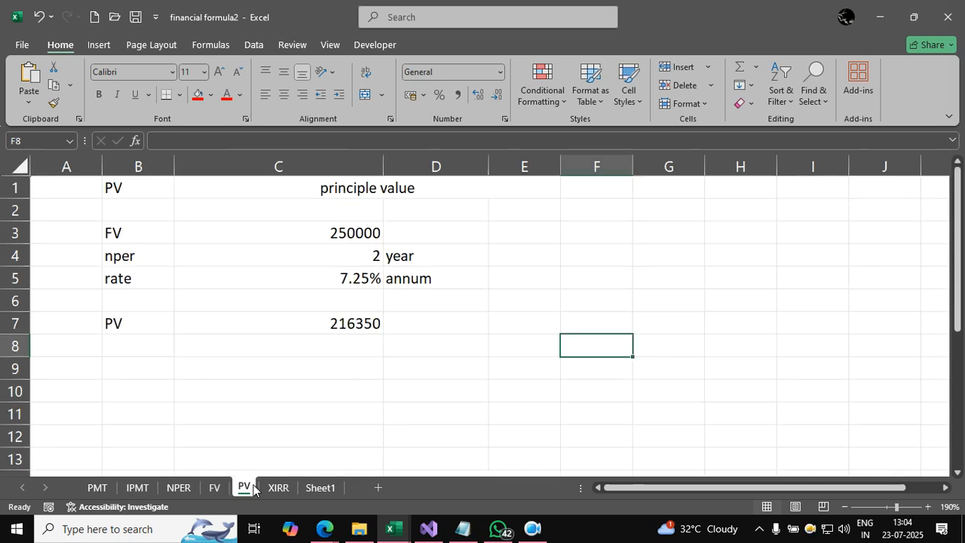
pyautogui.click(354, 327)
pyautogui.press('Delete')
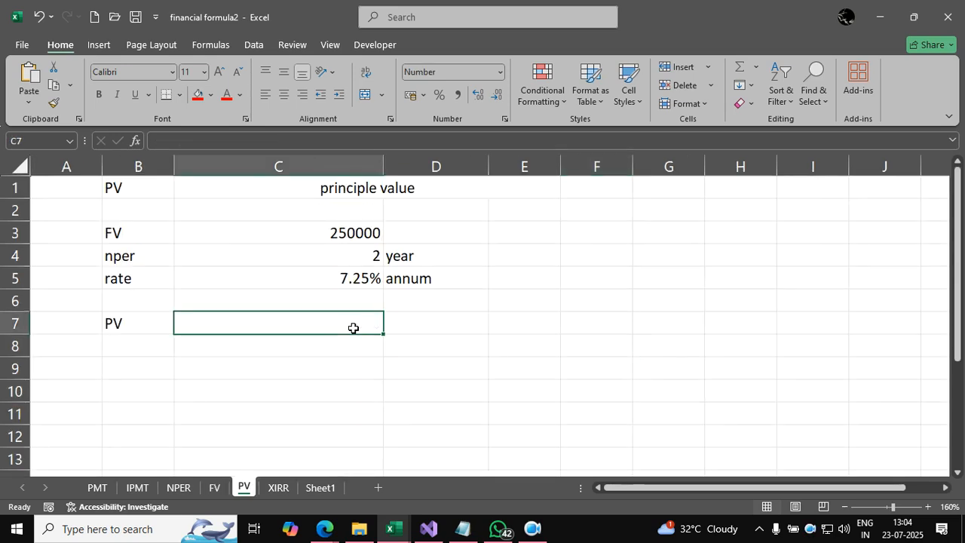
pyautogui.click(457, 345)
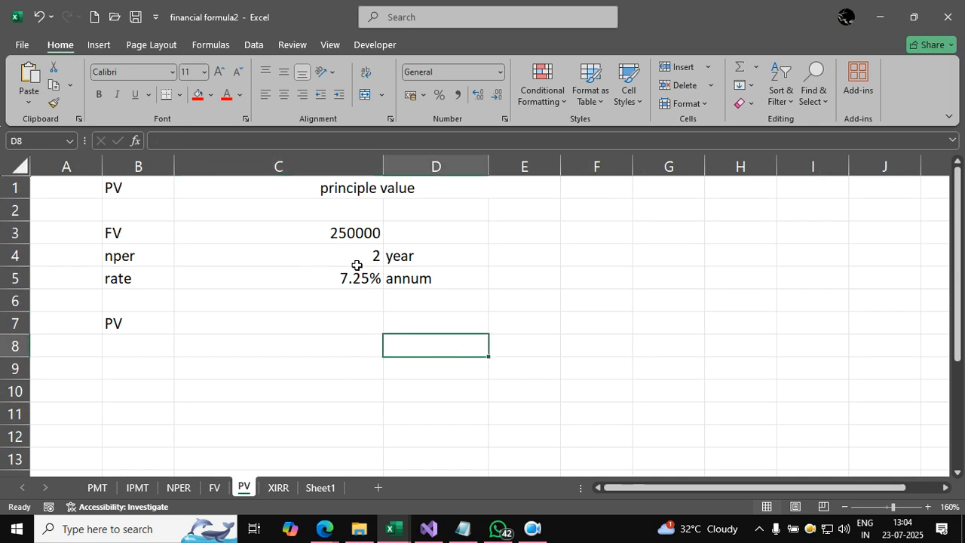
pyautogui.click(334, 262)
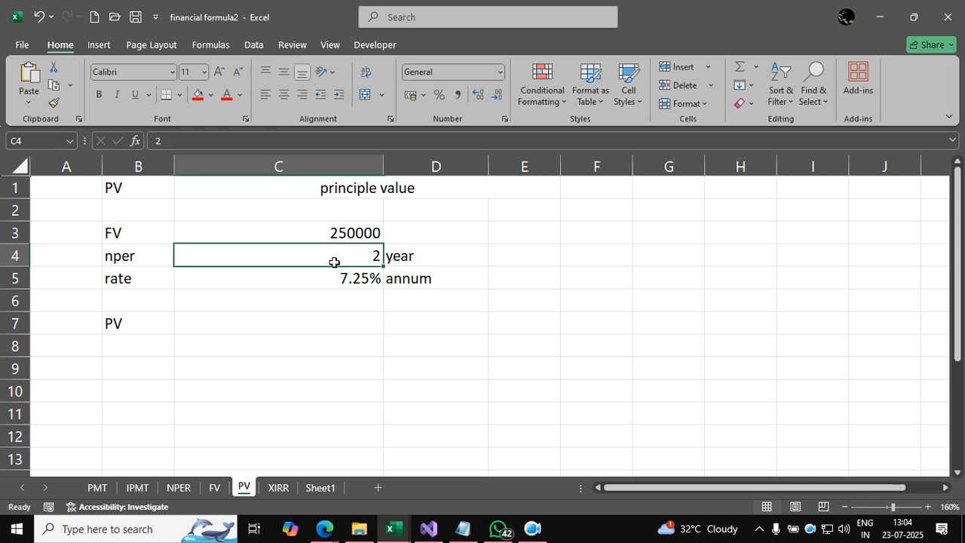
pyautogui.click(340, 278)
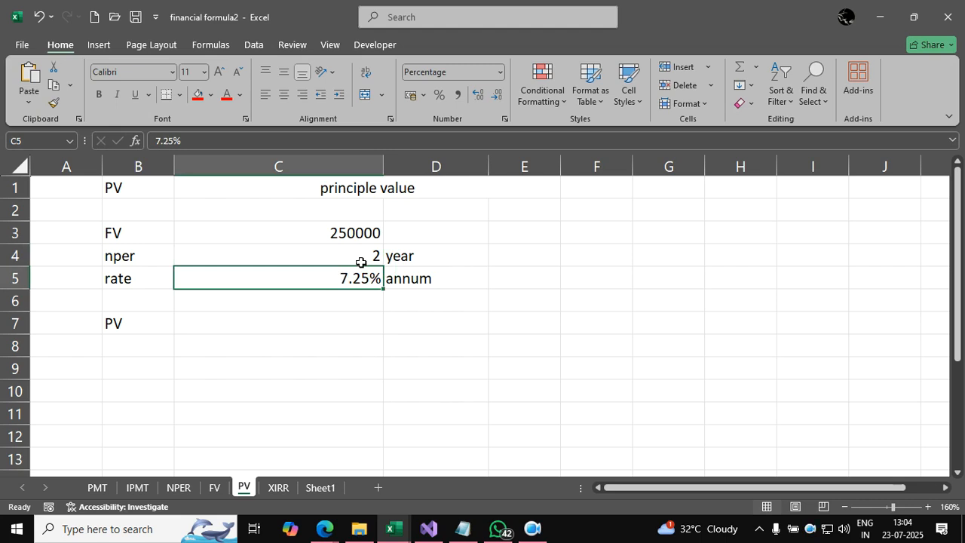
pyautogui.click(366, 262)
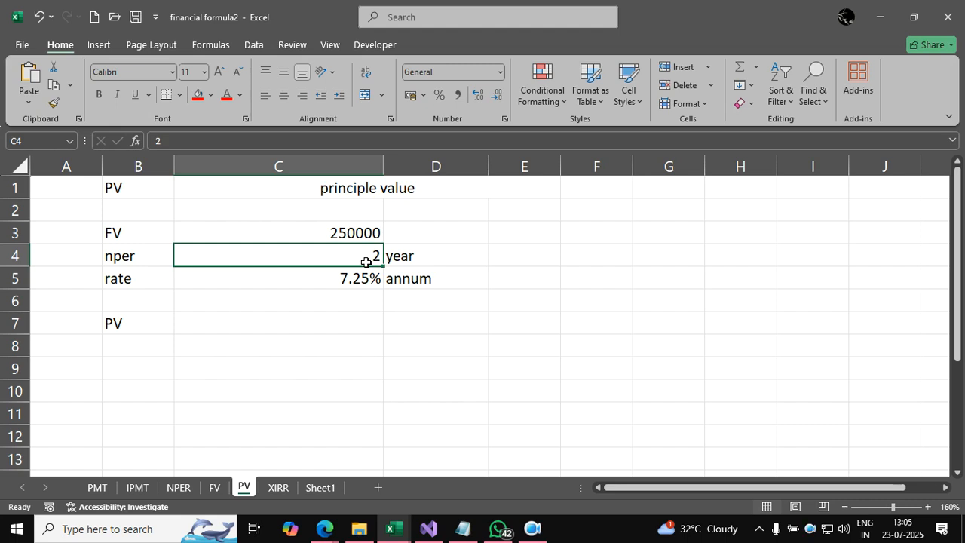
# Step: Calculate the principal value in C7 with =ABS(PV(C5/12,C4*12,0,C3))
pyautogui.click(354, 322)
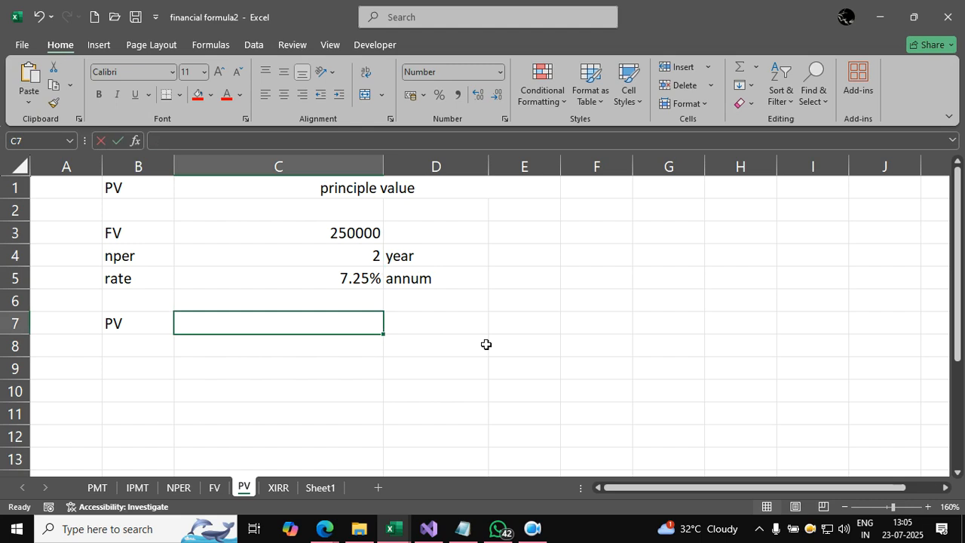
pyautogui.write('=abs(pv(')
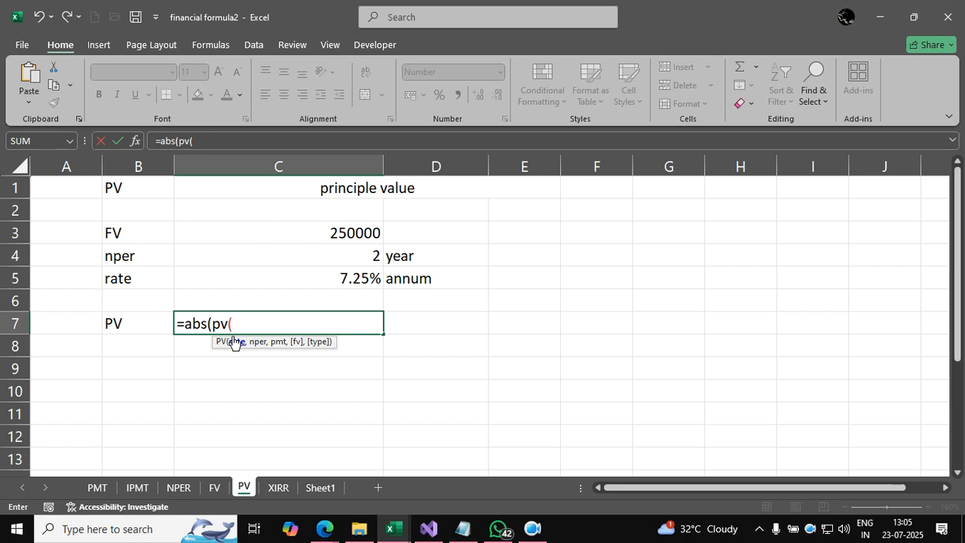
pyautogui.click(324, 278)
pyautogui.write('/12,')
pyautogui.click(359, 254)
pyautogui.write('*12,0')
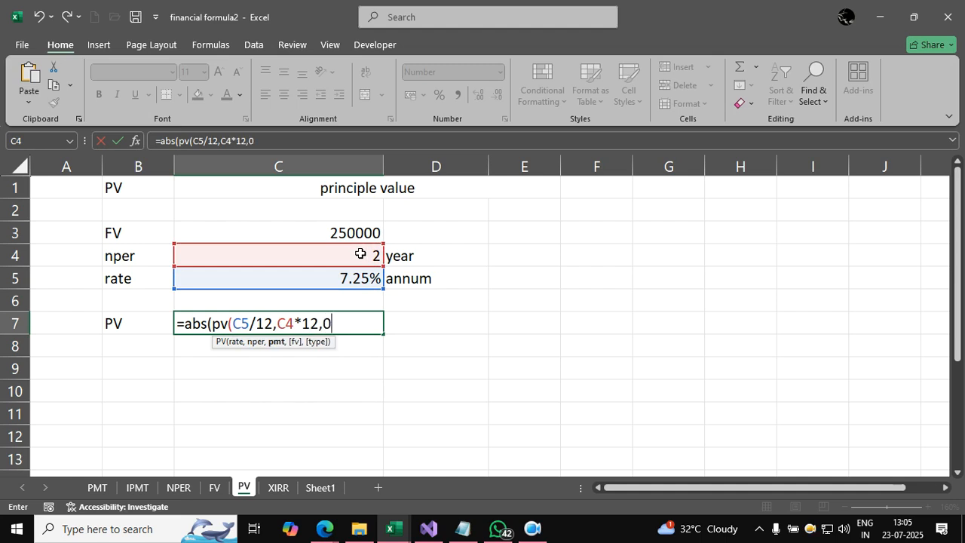
pyautogui.write(',')
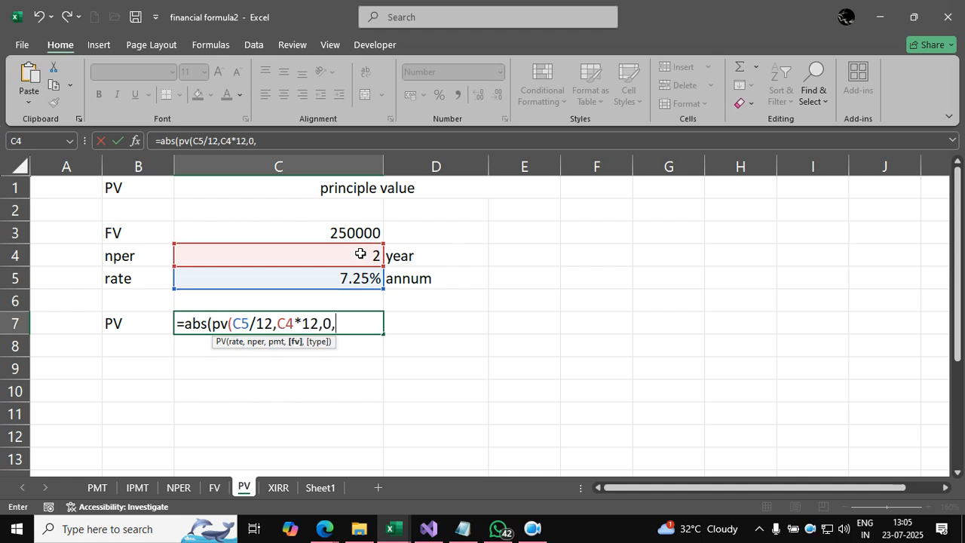
pyautogui.click(355, 231)
pyautogui.write('))')
pyautogui.press('Return')
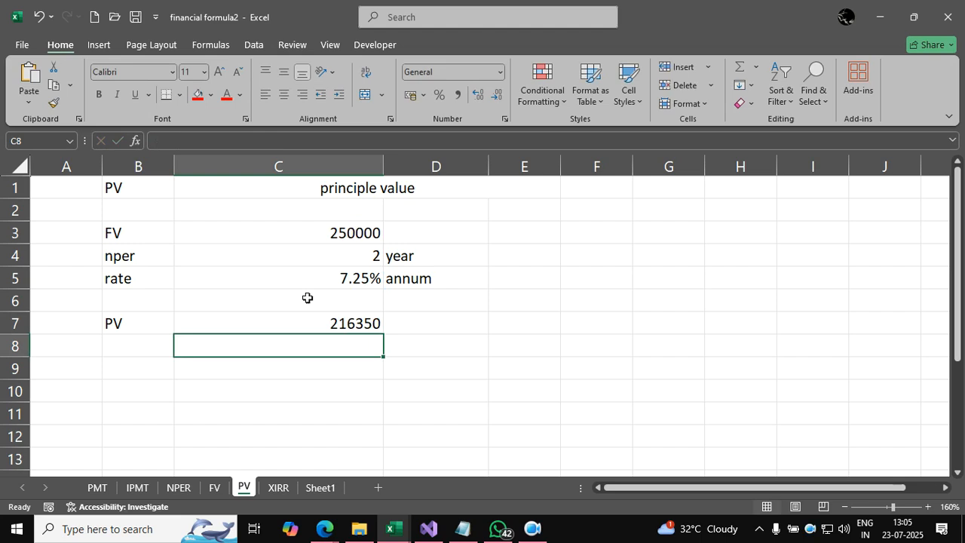
# Step: On the XIRR sheet, clear the existing return result in G26 together with G27
pyautogui.click(277, 488)
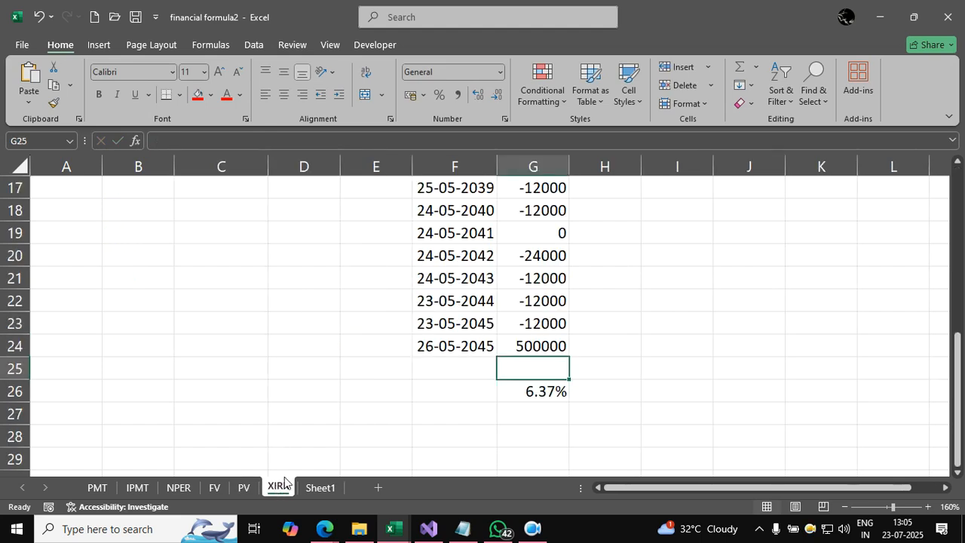
pyautogui.click(542, 424)
pyautogui.press('Up')
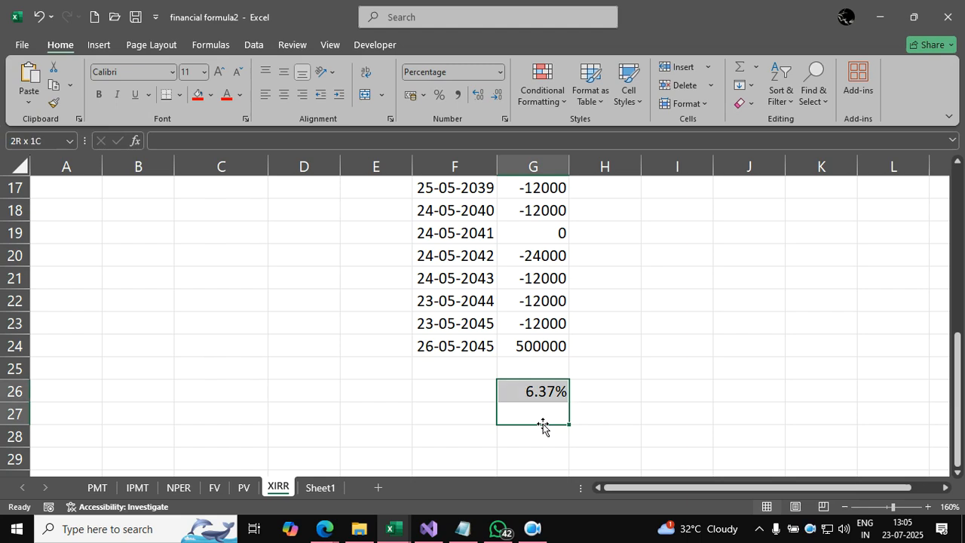
pyautogui.press('Delete')
# Step: Review the payment dates and amounts in columns F and G from row 3 down, including the 24-05-2041 entry
pyautogui.hotkey('ctrl', 'Up')
pyautogui.hotkey('ctrl', 'Up')
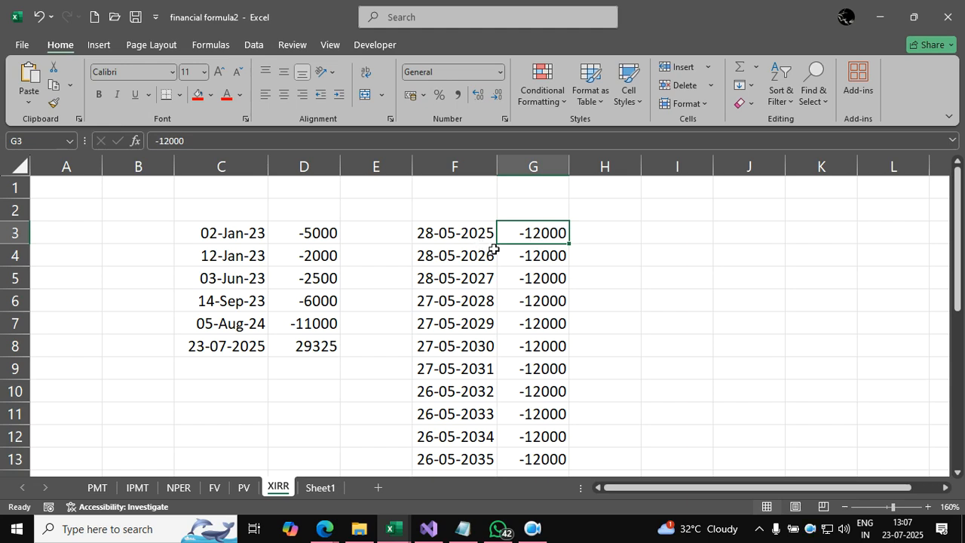
pyautogui.scroll(-1, 508, 279)
pyautogui.scroll(1, 508, 279)
pyautogui.scroll(-1, 502, 256)
pyautogui.scroll(-2, 503, 256)
pyautogui.scroll(2, 487, 264)
pyautogui.click(546, 310)
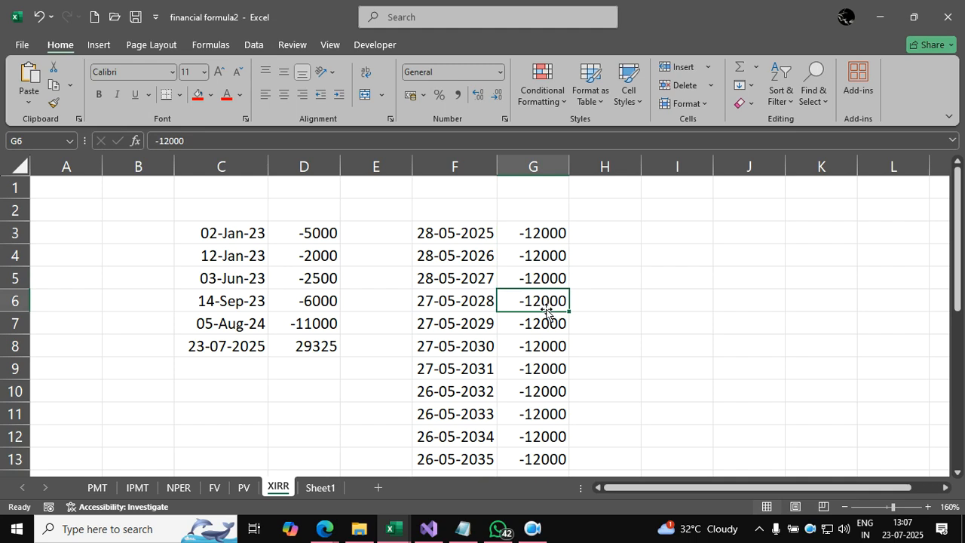
pyautogui.scroll(-3, 547, 310)
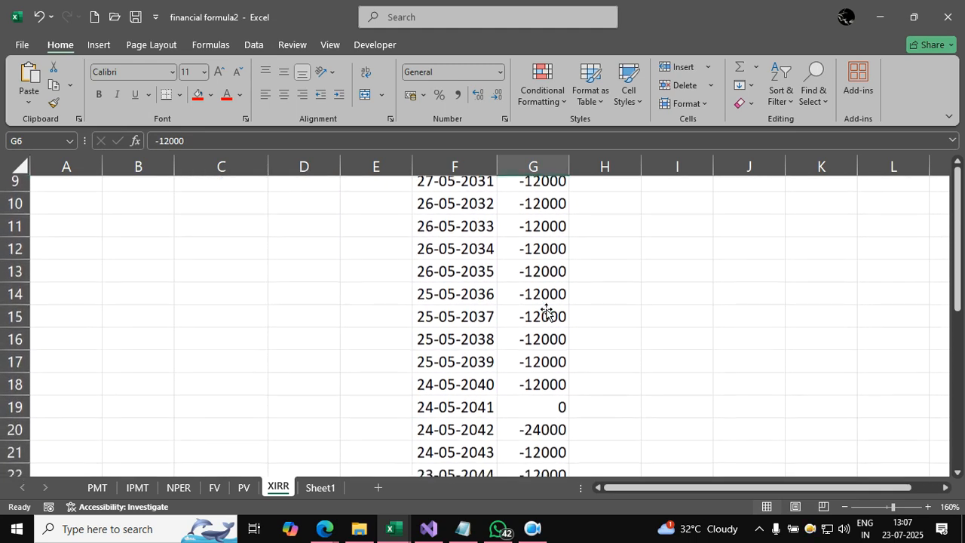
pyautogui.click(542, 413)
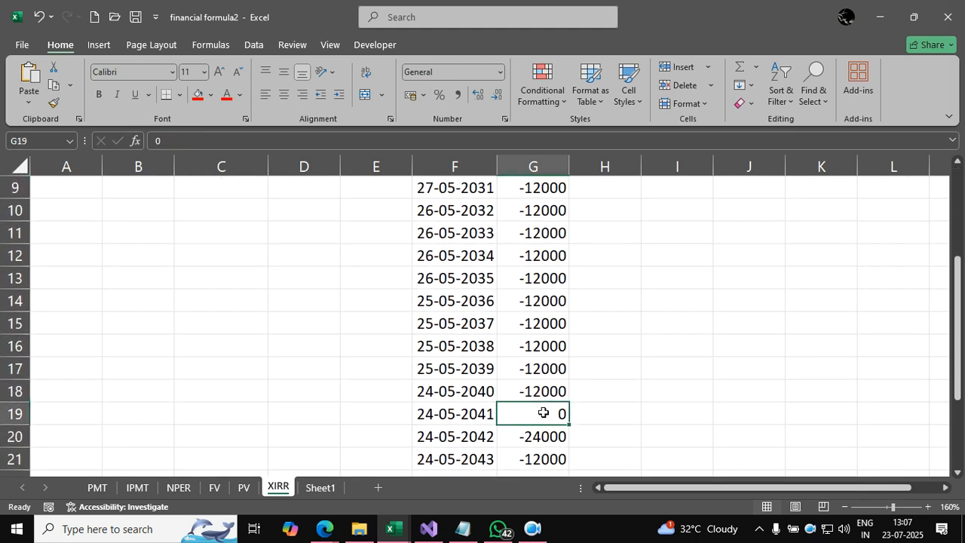
# Step: Review the remaining yearly payments in column G, including the 24-05-2042 entry in G20 and the maturity amount in G24
pyautogui.scroll(-1, 543, 412)
pyautogui.click(549, 369)
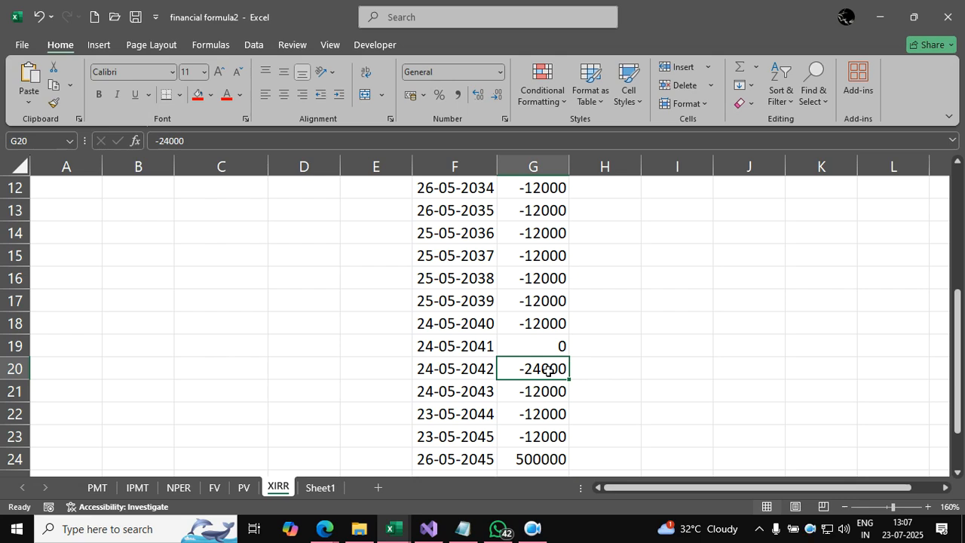
pyautogui.scroll(-1, 548, 369)
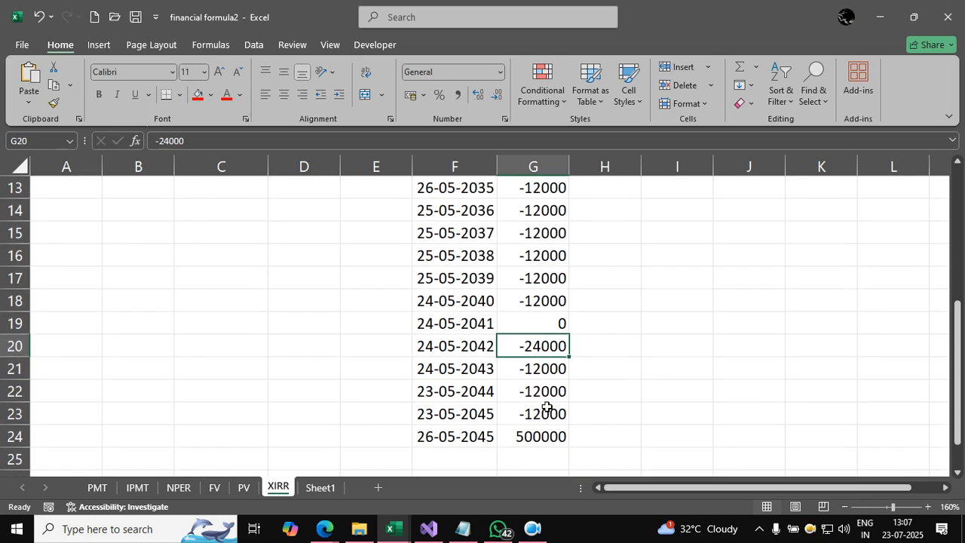
pyautogui.scroll(3, 558, 284)
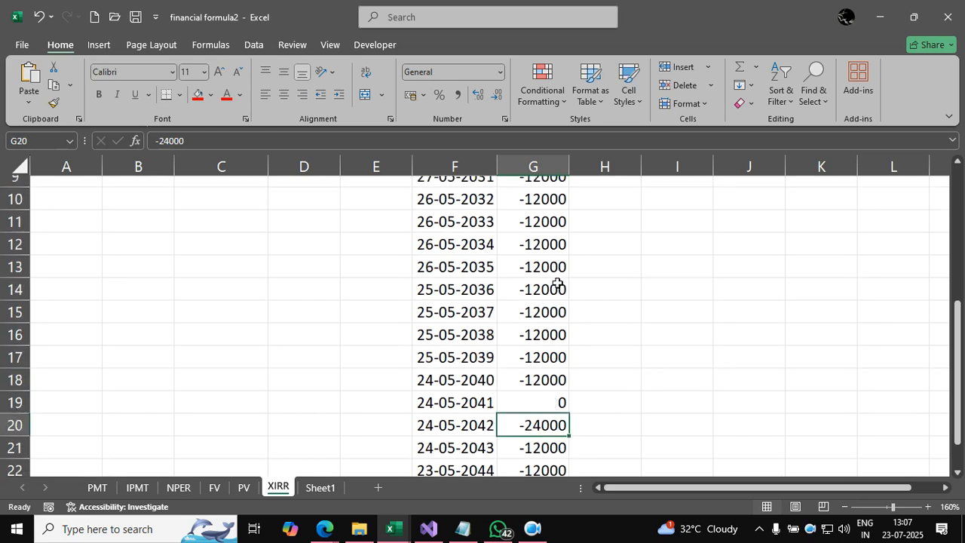
pyautogui.scroll(2, 558, 284)
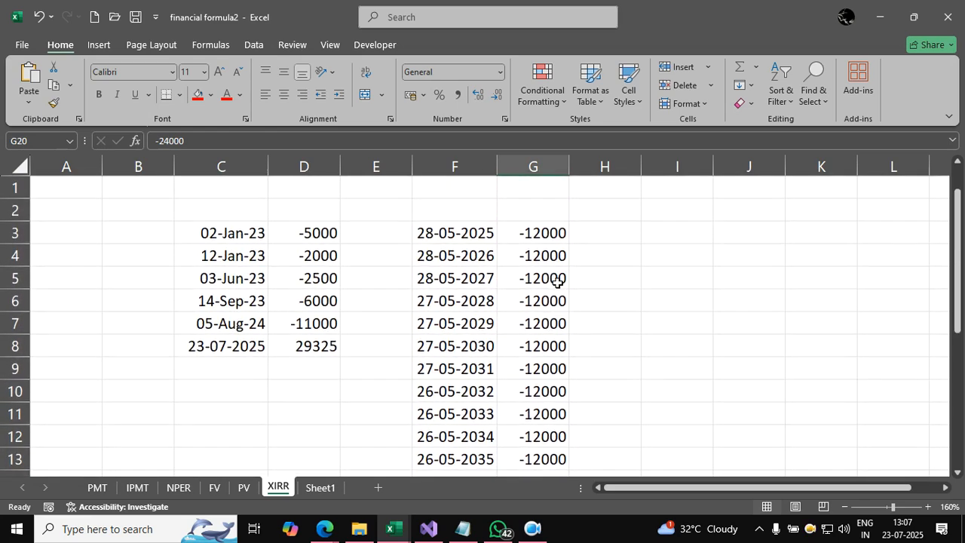
pyautogui.scroll(-4, 558, 283)
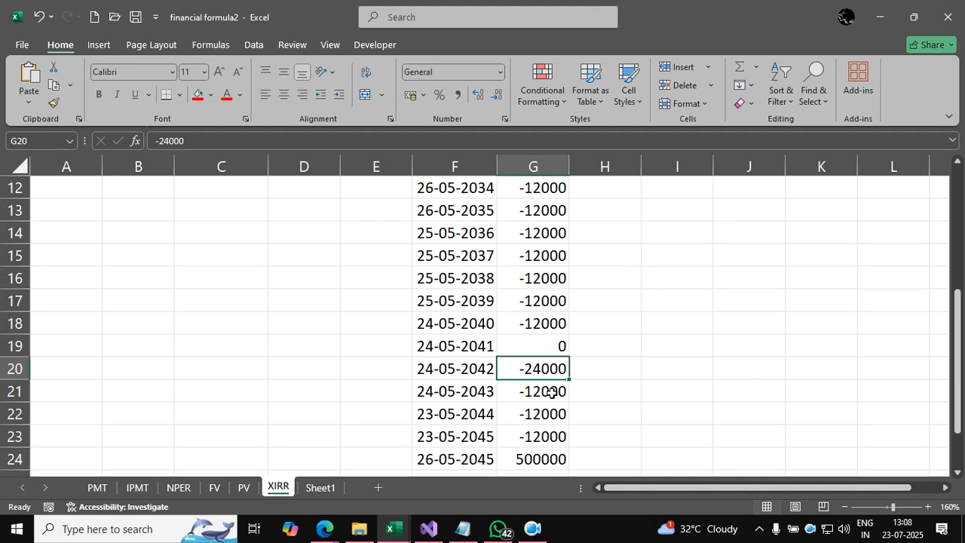
pyautogui.scroll(-1, 551, 392)
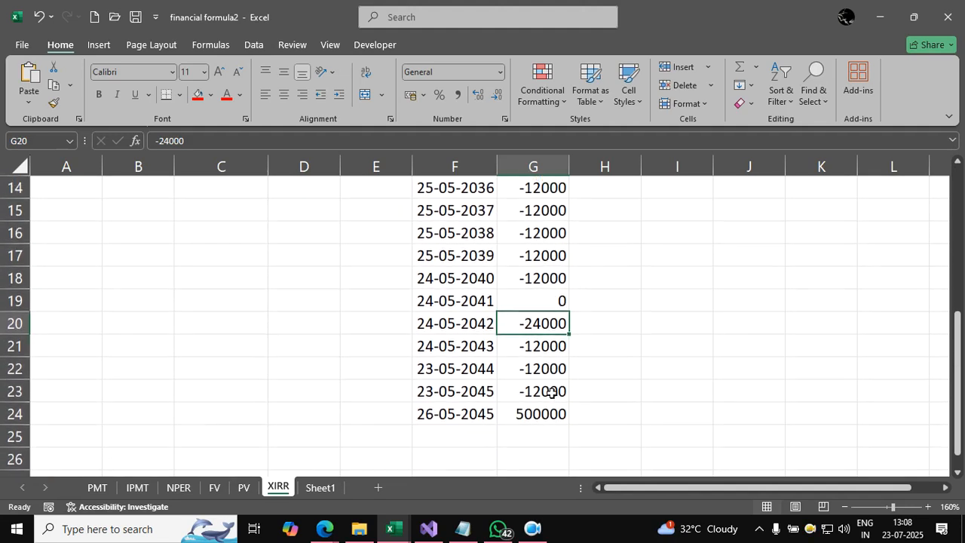
pyautogui.click(542, 414)
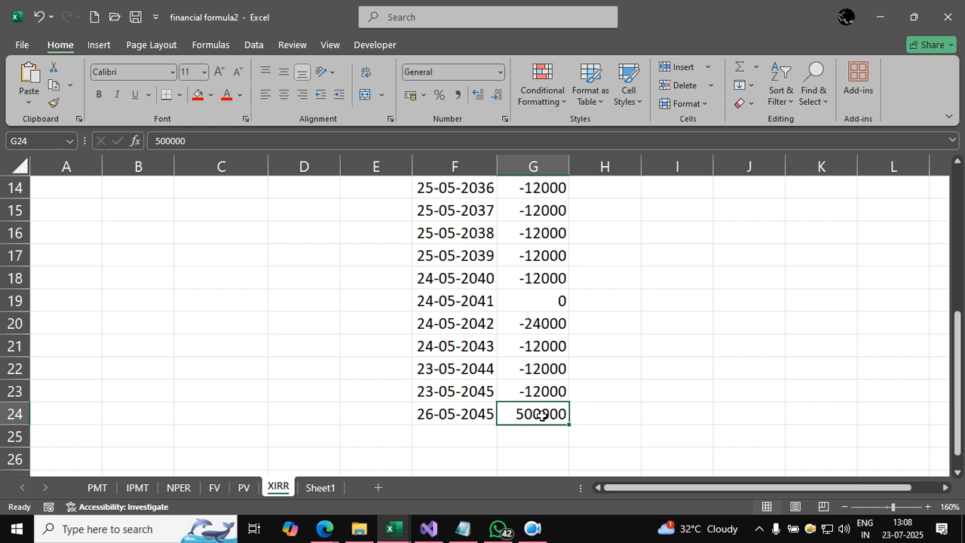
# Step: Calculate the rate of return in G26 with =XIRR(G3:G24,F3:F24)
pyautogui.press('Down')
pyautogui.press('Down')
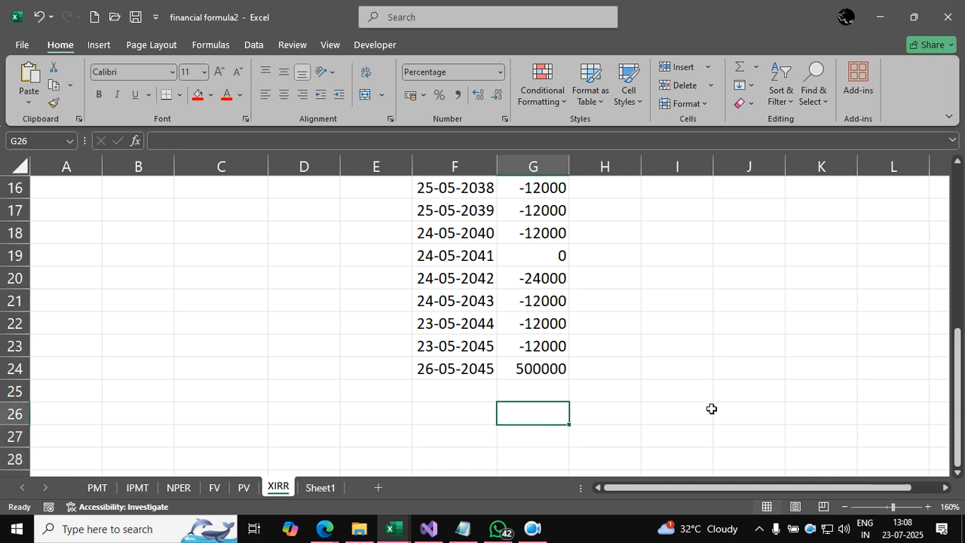
pyautogui.write('=xirr')
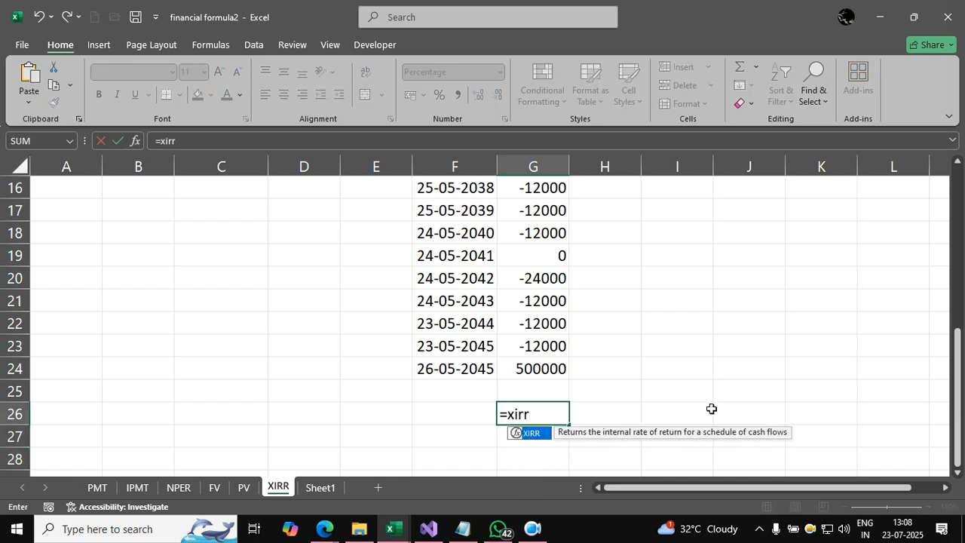
pyautogui.write('(')
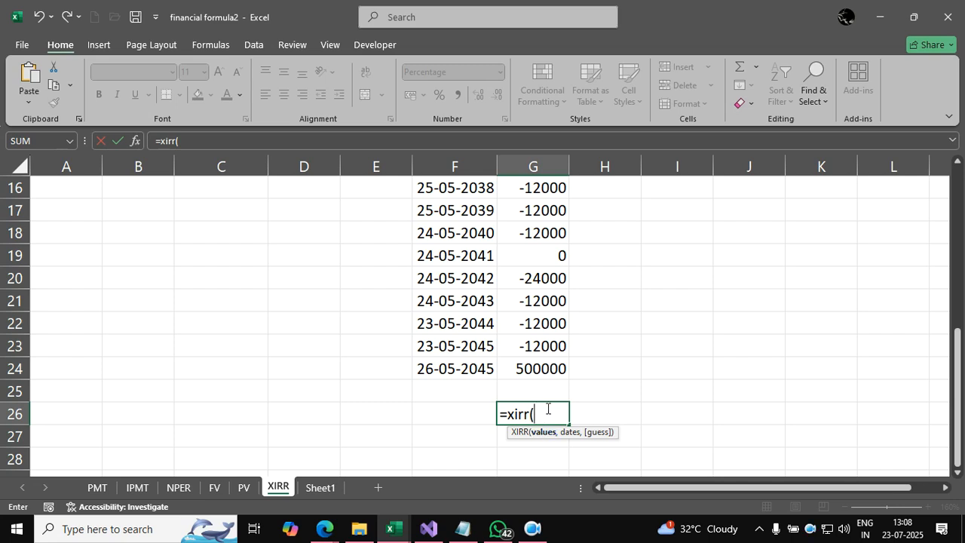
pyautogui.click(533, 366)
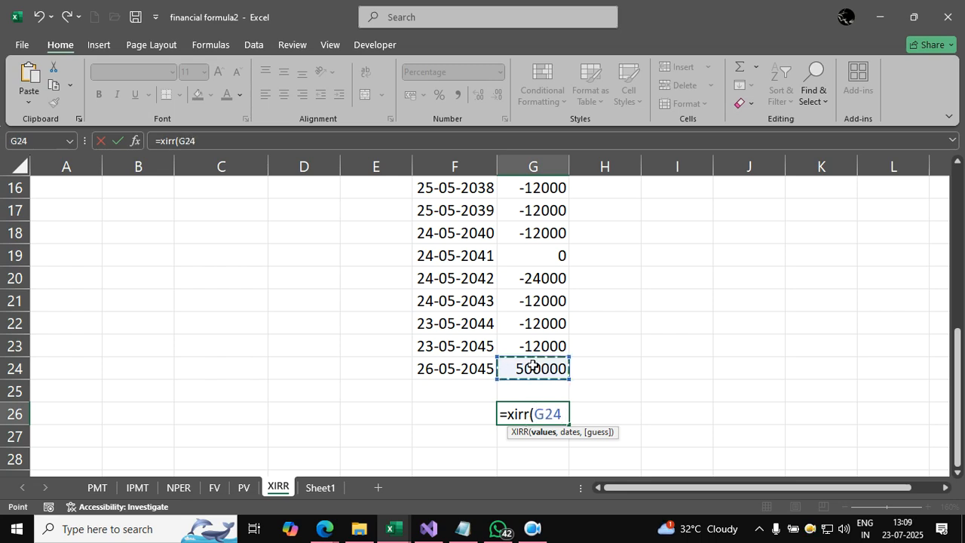
pyautogui.hotkey('ctrl', 'shift', 'Up')
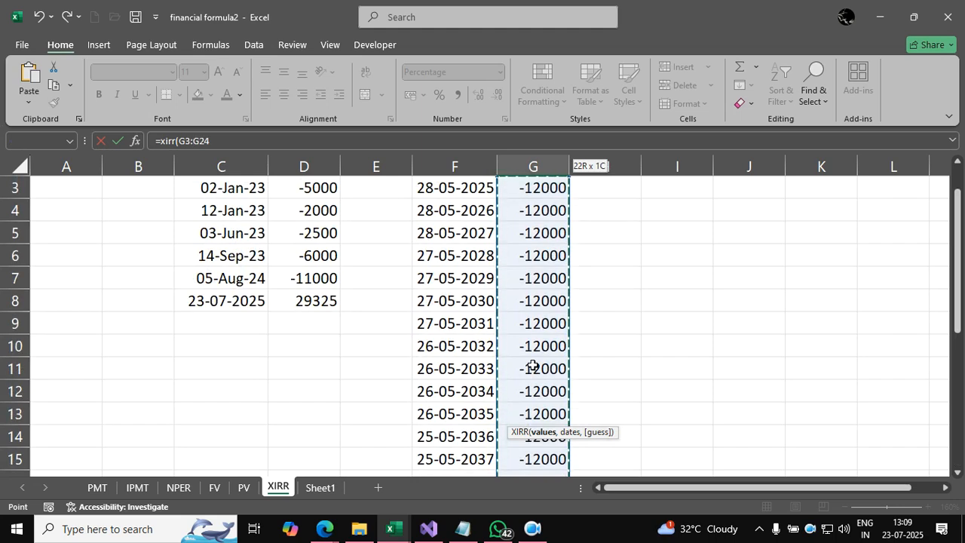
pyautogui.write(',')
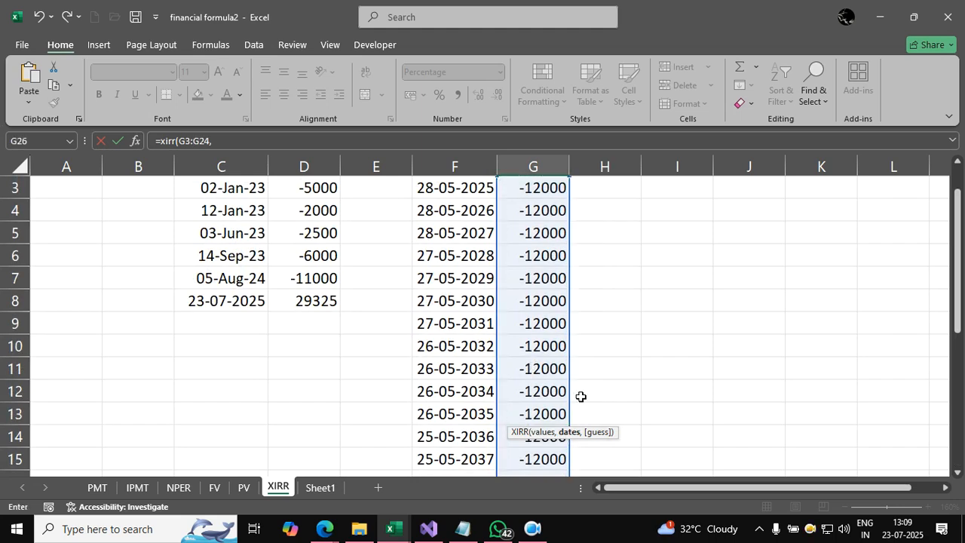
pyautogui.scroll(-7, 650, 451)
pyautogui.scroll(1, 649, 450)
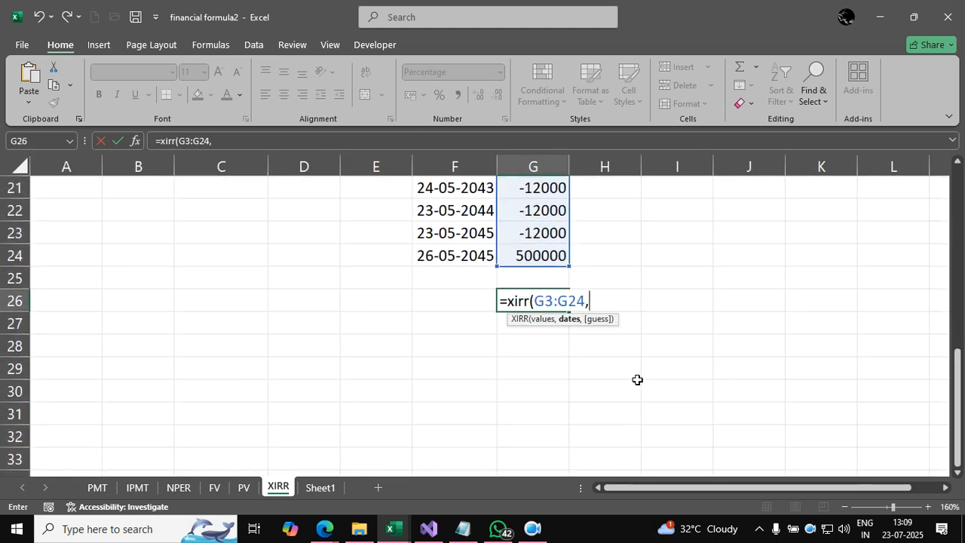
pyautogui.click(466, 250)
pyautogui.hotkey('ctrl', 'shift', 'Up')
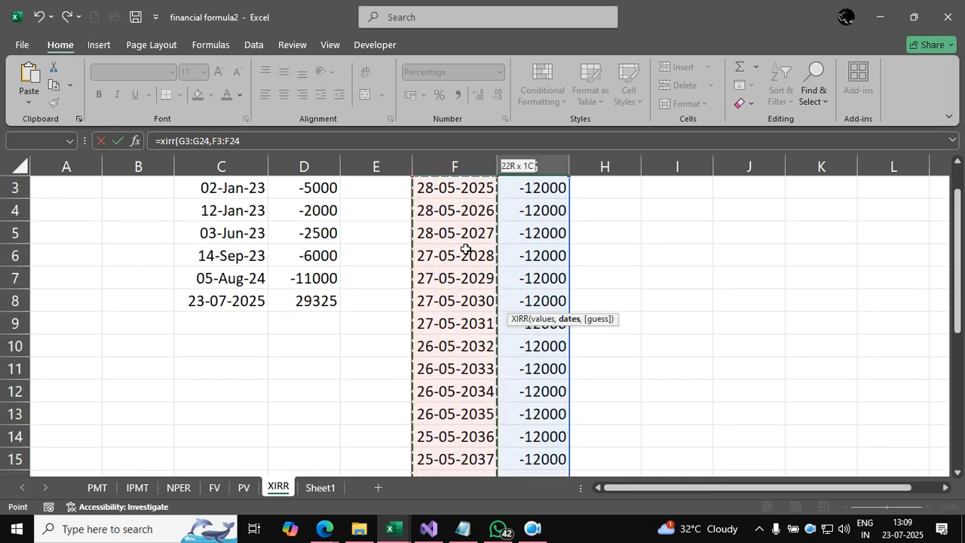
pyautogui.write(')')
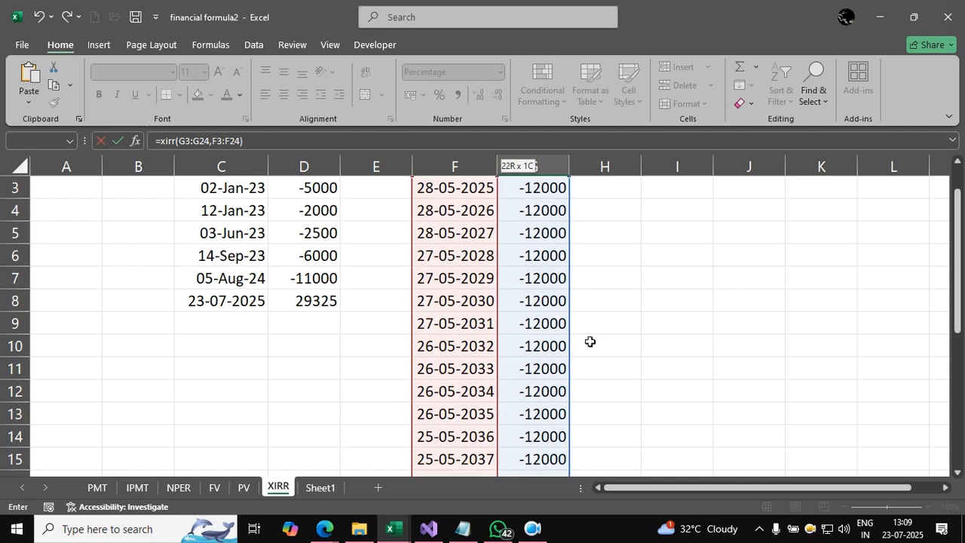
pyautogui.scroll(-6, 586, 332)
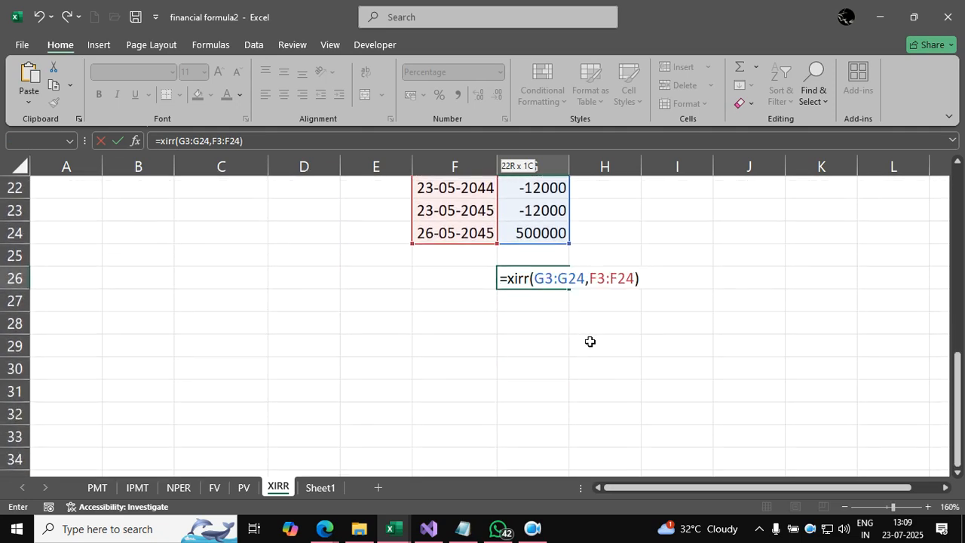
pyautogui.press('Return')
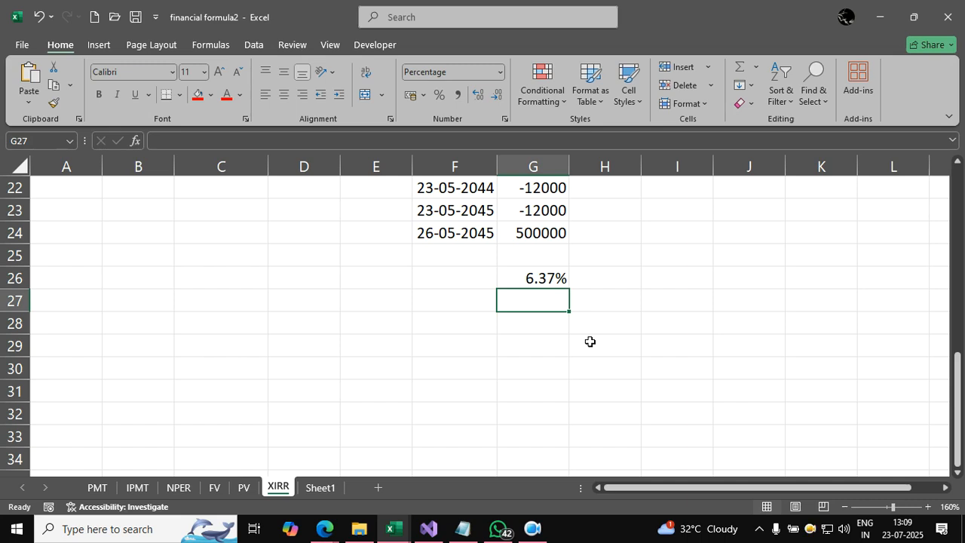
# Step: Examine the payments from G3 down, the maturity amount in G24 and the XIRR result in G26
pyautogui.scroll(7, 590, 343)
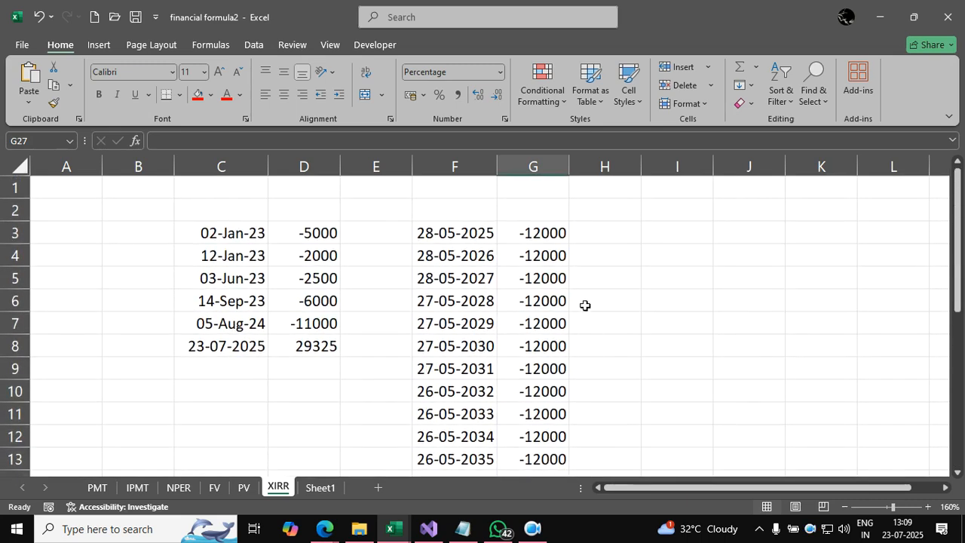
pyautogui.click(549, 304)
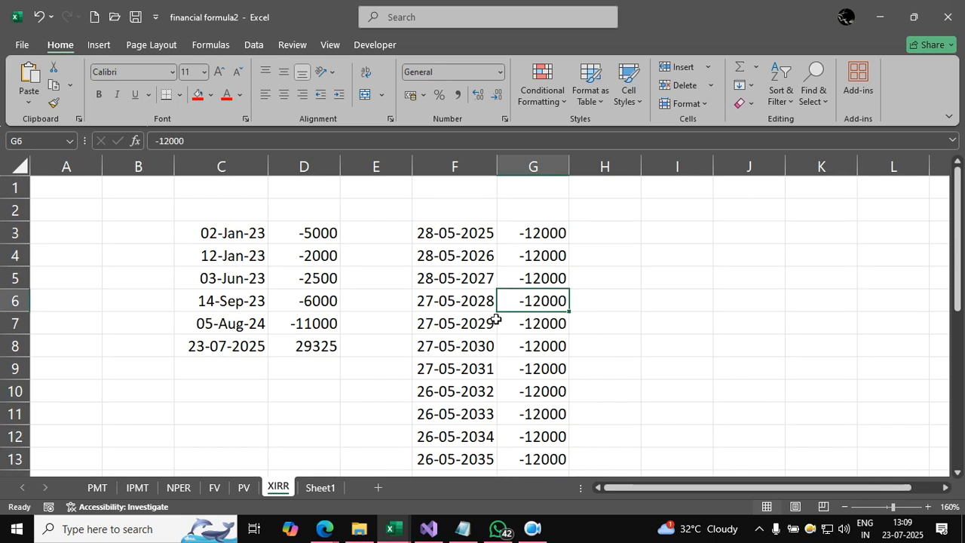
pyautogui.scroll(-1, 496, 320)
pyautogui.scroll(1, 496, 320)
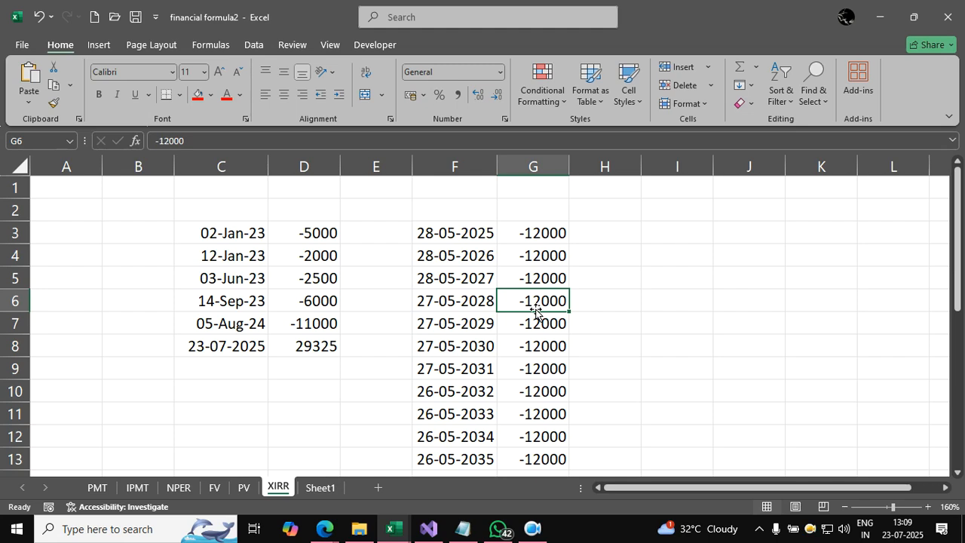
pyautogui.scroll(-4, 537, 311)
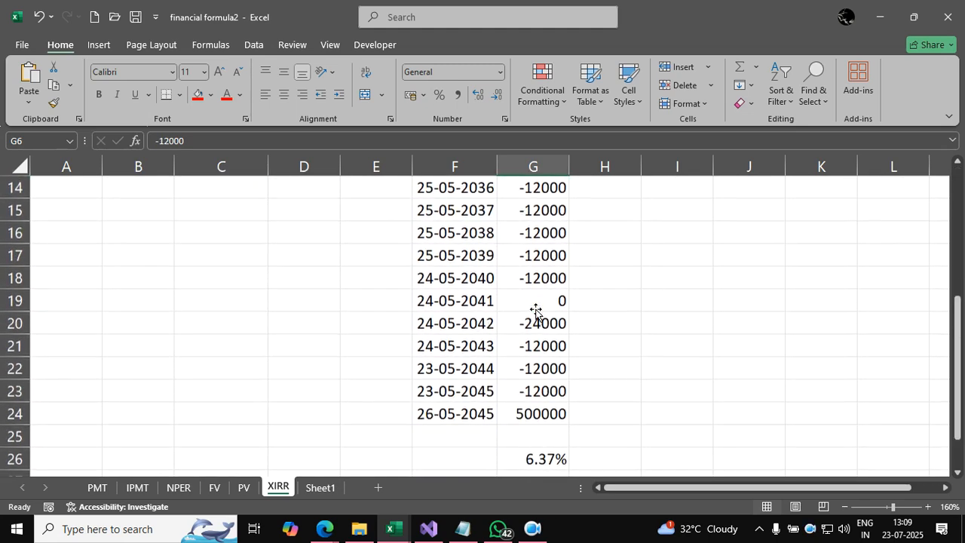
pyautogui.click(533, 413)
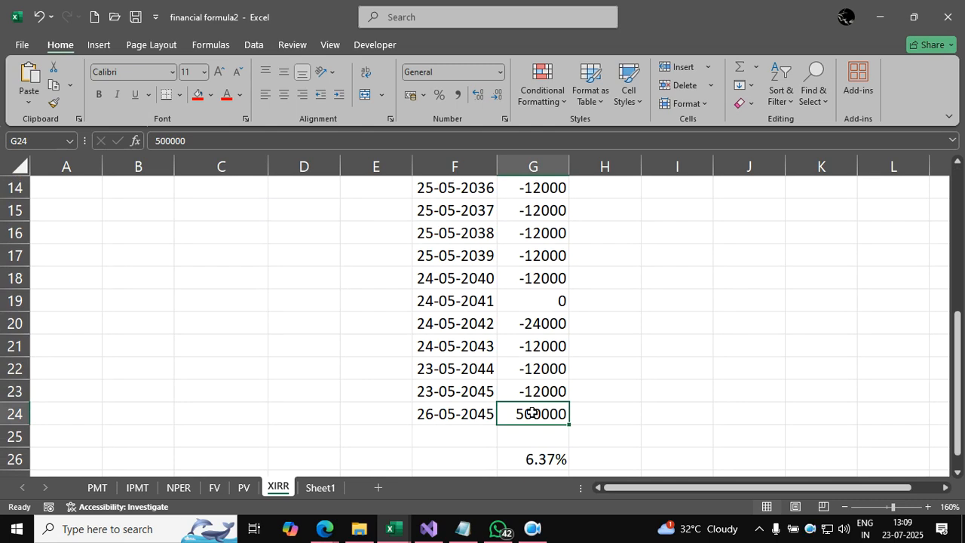
pyautogui.scroll(5, 532, 414)
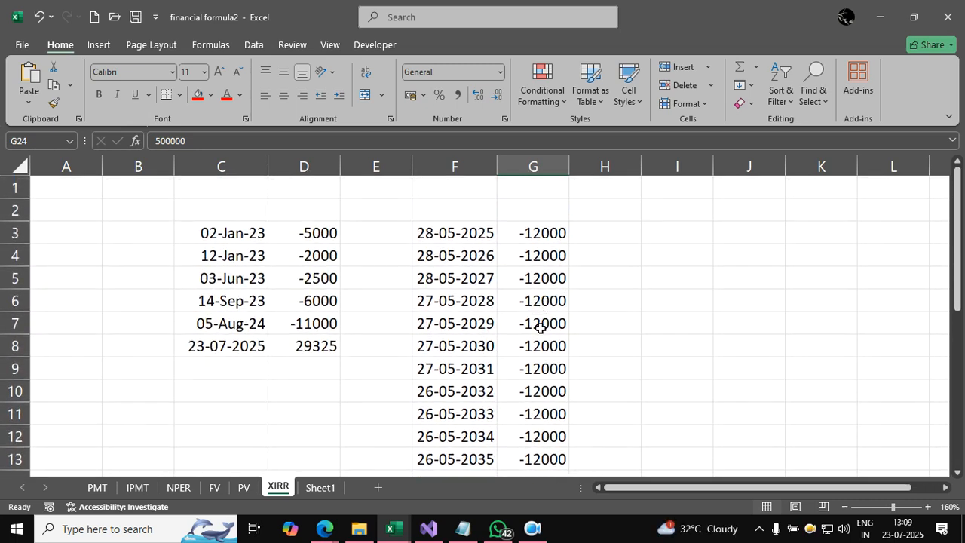
pyautogui.moveTo(549, 238); pyautogui.dragTo(546, 296)
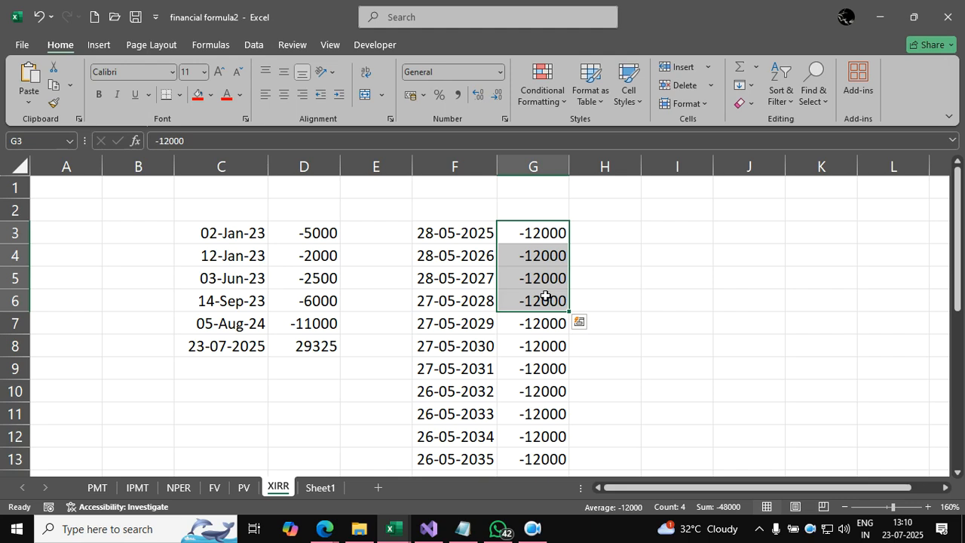
pyautogui.scroll(-1, 543, 325)
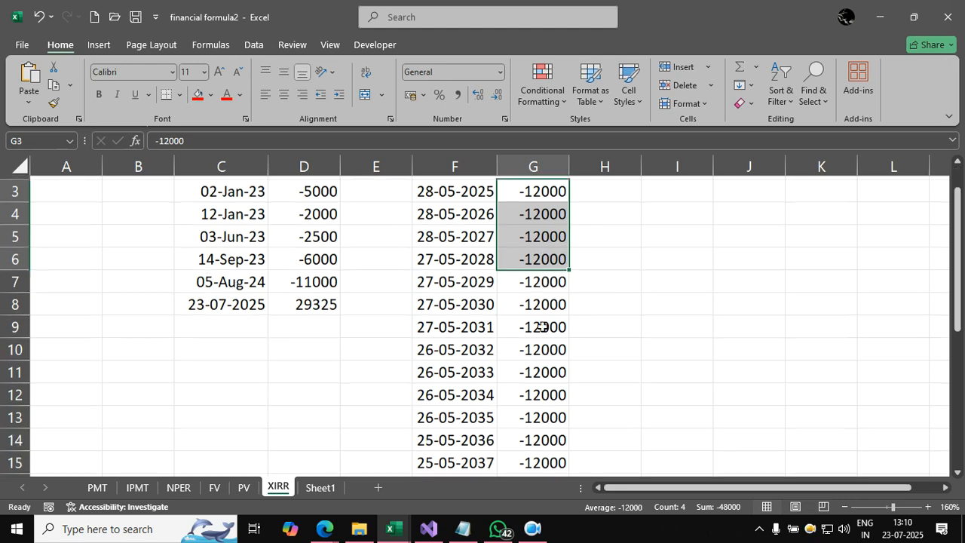
pyautogui.scroll(-4, 543, 326)
pyautogui.click(551, 414)
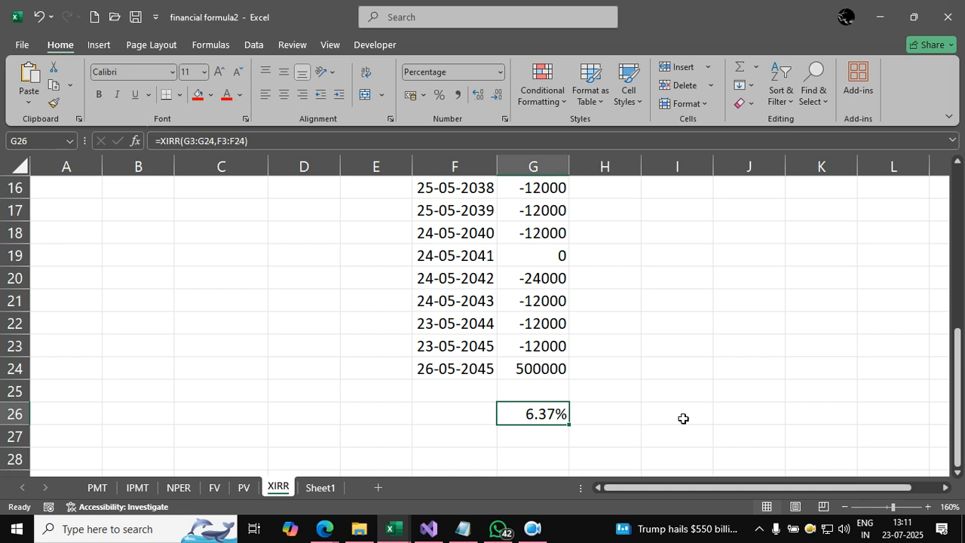
pyautogui.click(677, 390)
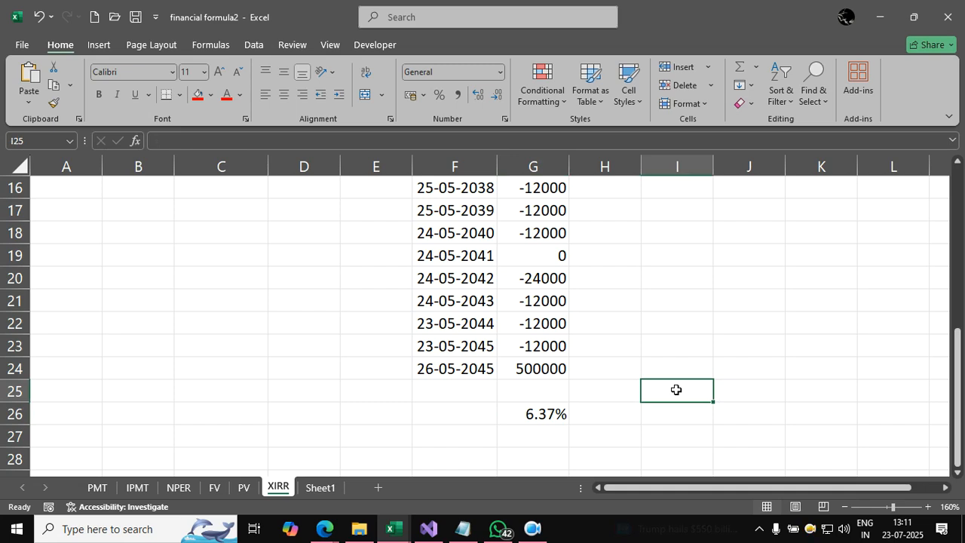
# Step: On Sheet1, read through the three practice questions on scooter loan EMI, home savings deposit and remaining loan amount
pyautogui.click(320, 487)
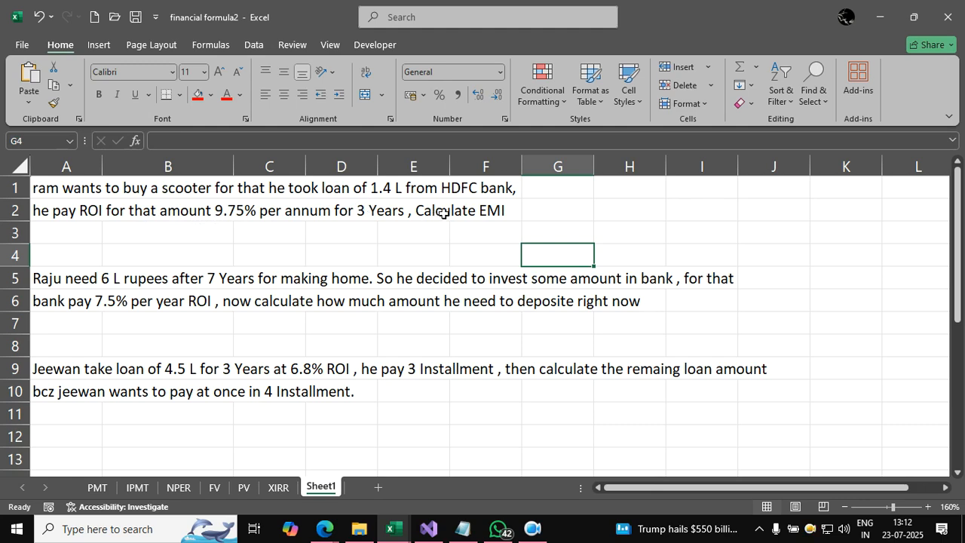
pyautogui.scroll(-1, 361, 266)
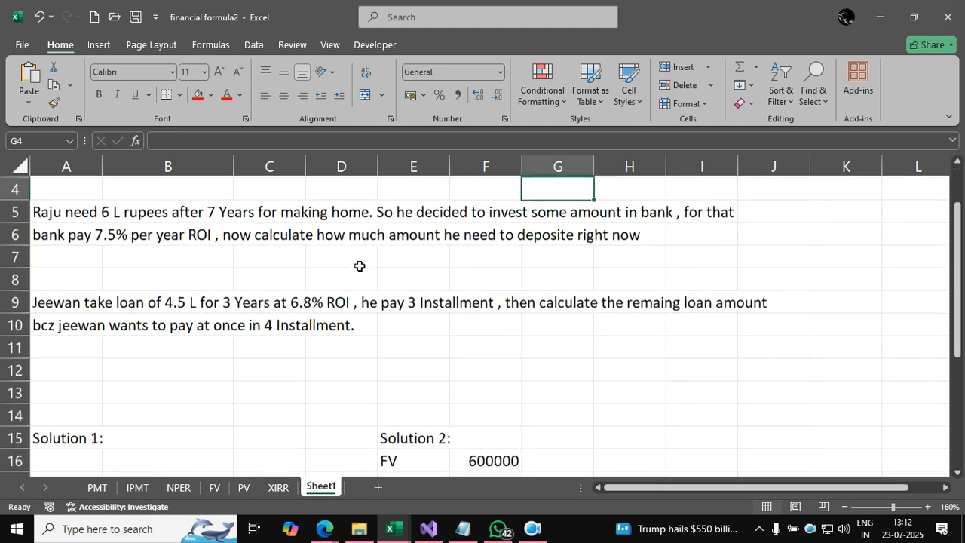
pyautogui.scroll(1, 232, 253)
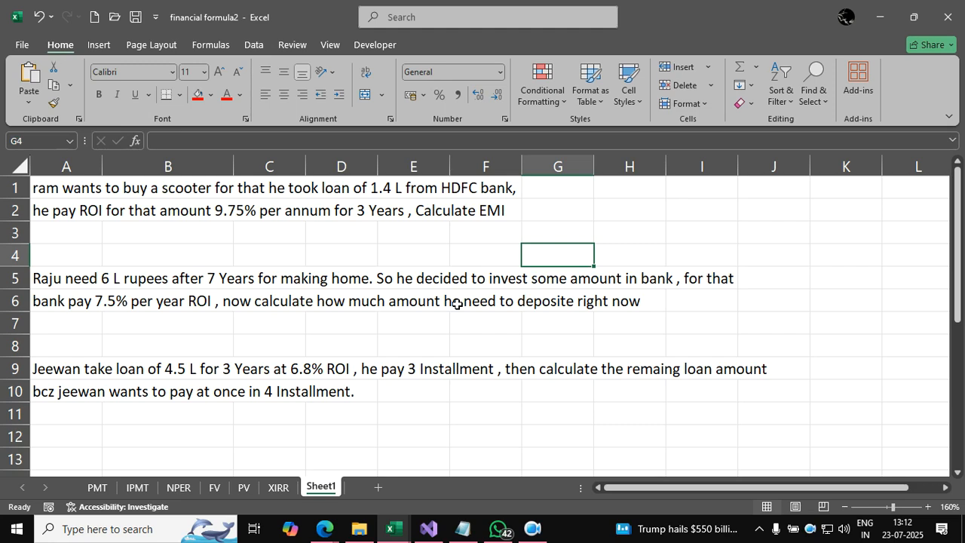
pyautogui.scroll(-1, 457, 303)
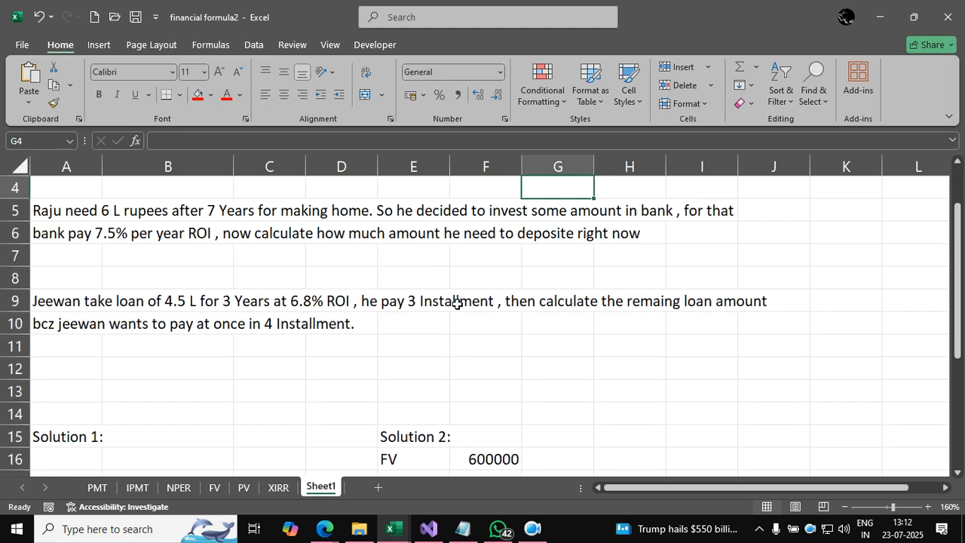
pyautogui.click(68, 315)
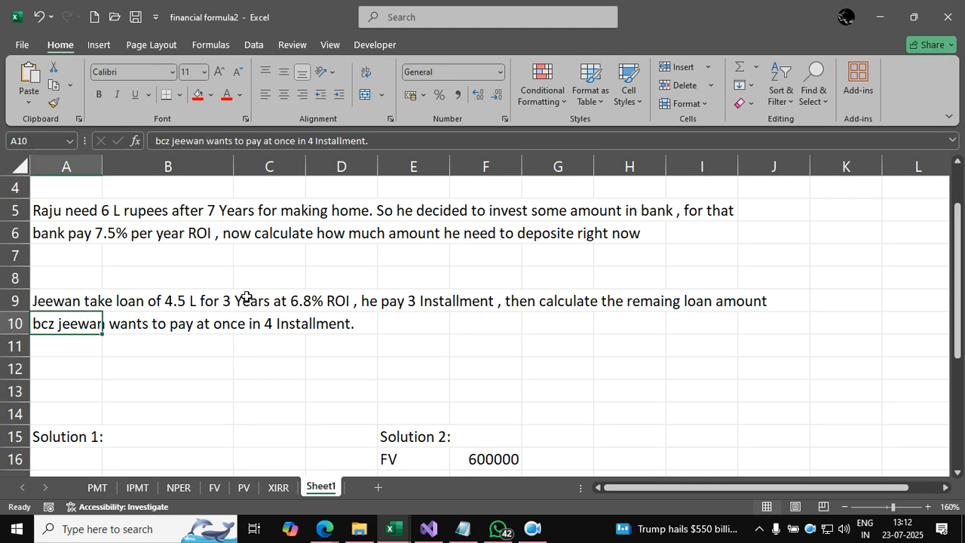
pyautogui.scroll(1, 242, 297)
pyautogui.moveTo(43, 185); pyautogui.dragTo(523, 230)
pyautogui.click(524, 230)
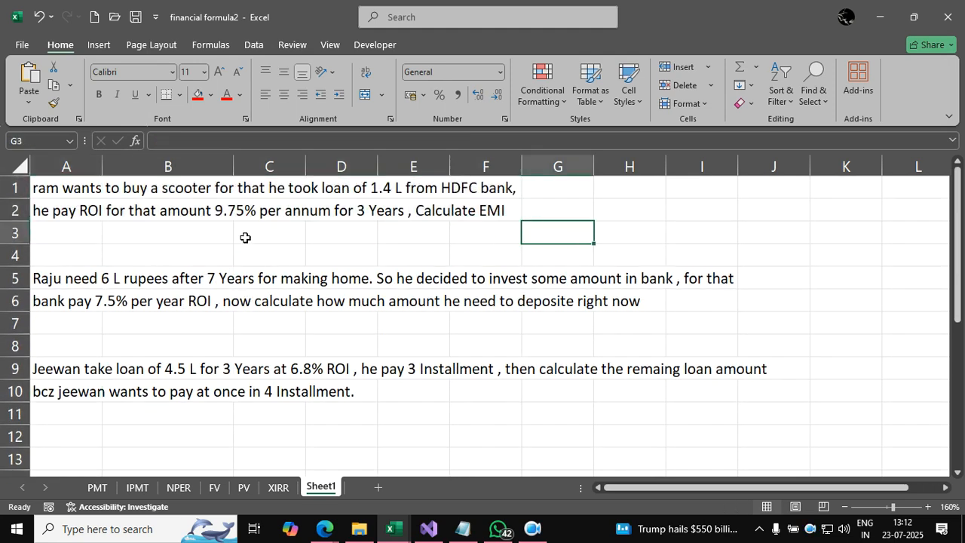
pyautogui.moveTo(49, 279); pyautogui.dragTo(564, 301)
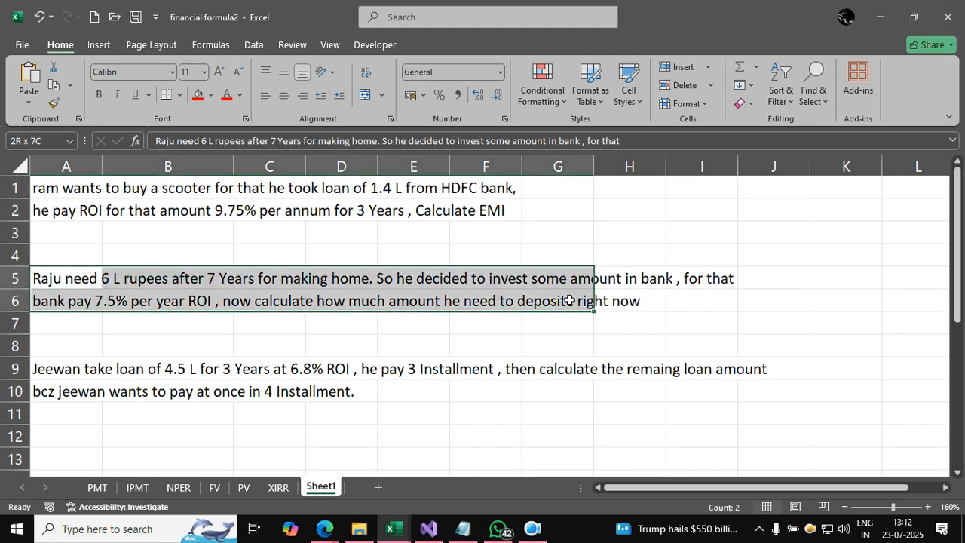
# Step: Examine the remaining loan question in rows 9-10 of Sheet1 and the solution area starting at row 15
pyautogui.click(562, 345)
pyautogui.scroll(-1, 198, 311)
pyautogui.moveTo(52, 298); pyautogui.dragTo(711, 327)
pyautogui.click(587, 380)
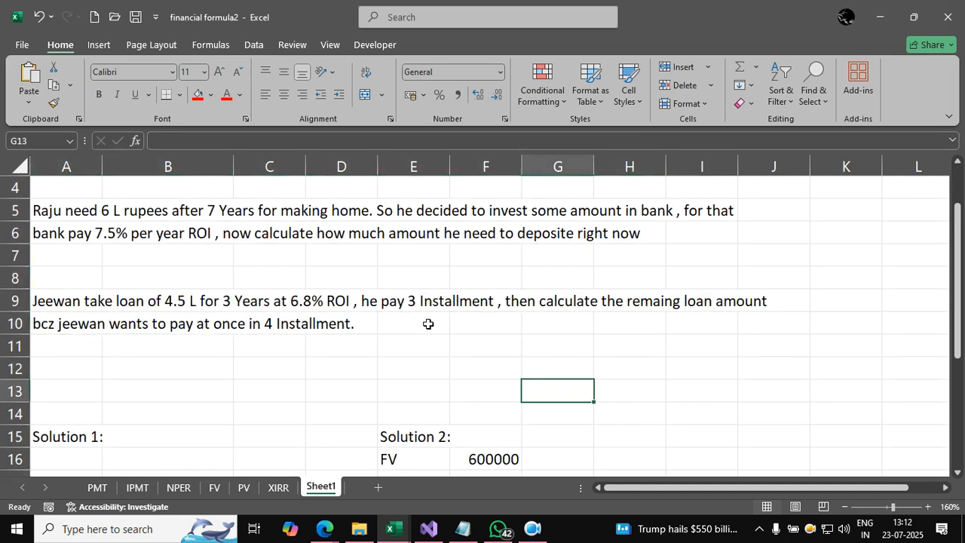
pyautogui.scroll(1, 427, 324)
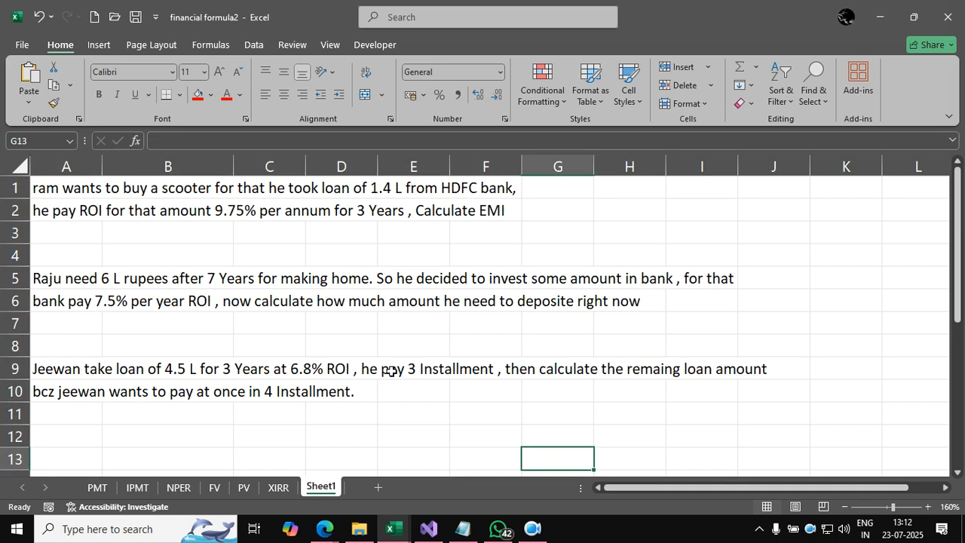
pyautogui.scroll(-1, 455, 332)
pyautogui.scroll(1, 456, 332)
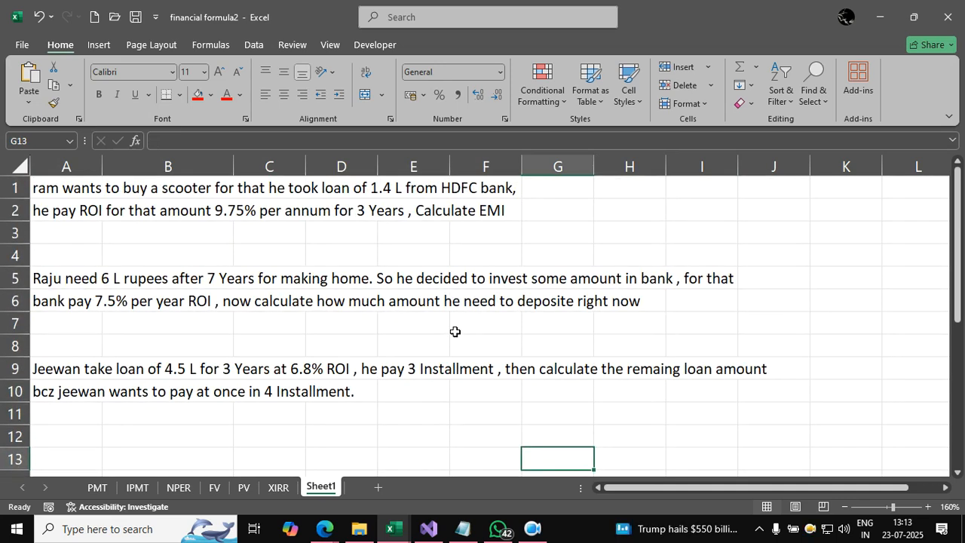
pyautogui.scroll(-2, 456, 331)
pyautogui.moveTo(92, 233); pyautogui.dragTo(300, 302)
pyautogui.scroll(2, 414, 317)
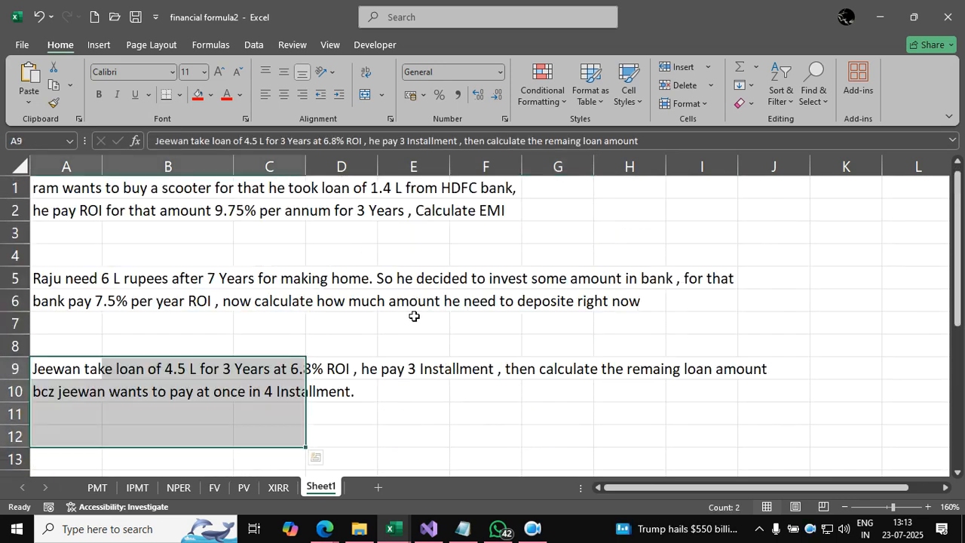
# Step: Go over the scooter EMI, home savings deposit and remaining loan questions in rows 1 to 10 once more
pyautogui.moveTo(393, 205); pyautogui.dragTo(416, 308)
pyautogui.keyDown('ctrl'); pyautogui.click(545, 311); pyautogui.keyUp('ctrl')
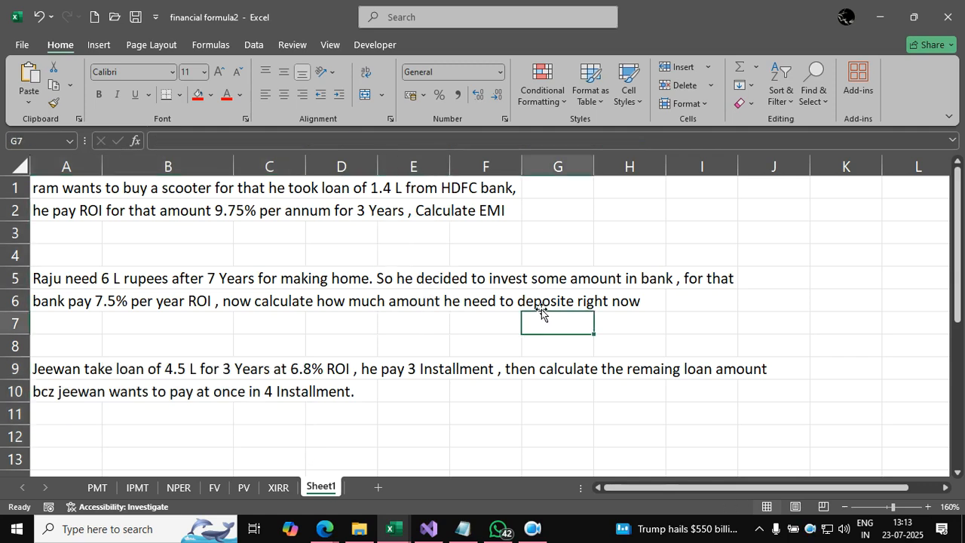
pyautogui.click(113, 373)
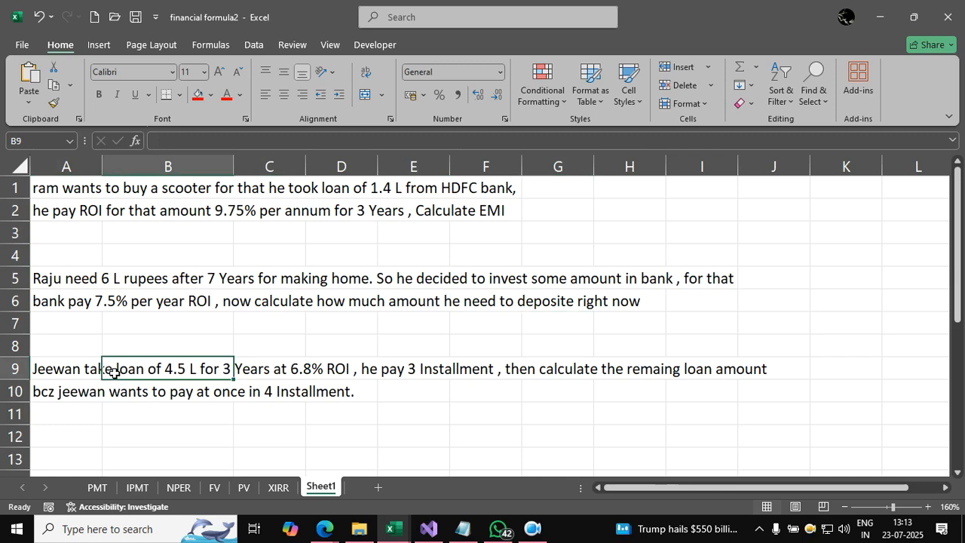
pyautogui.click(129, 293)
pyautogui.click(145, 219)
pyautogui.click(156, 300)
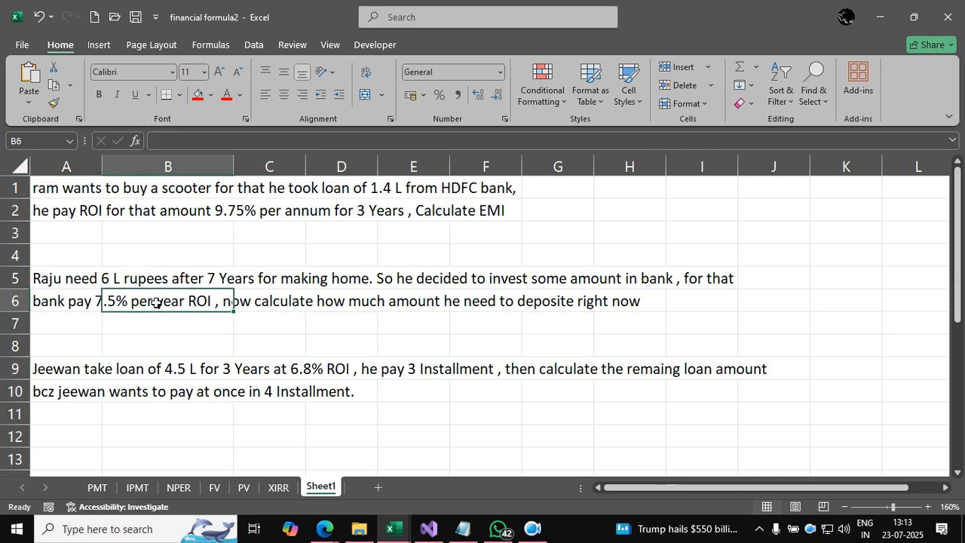
pyautogui.click(140, 386)
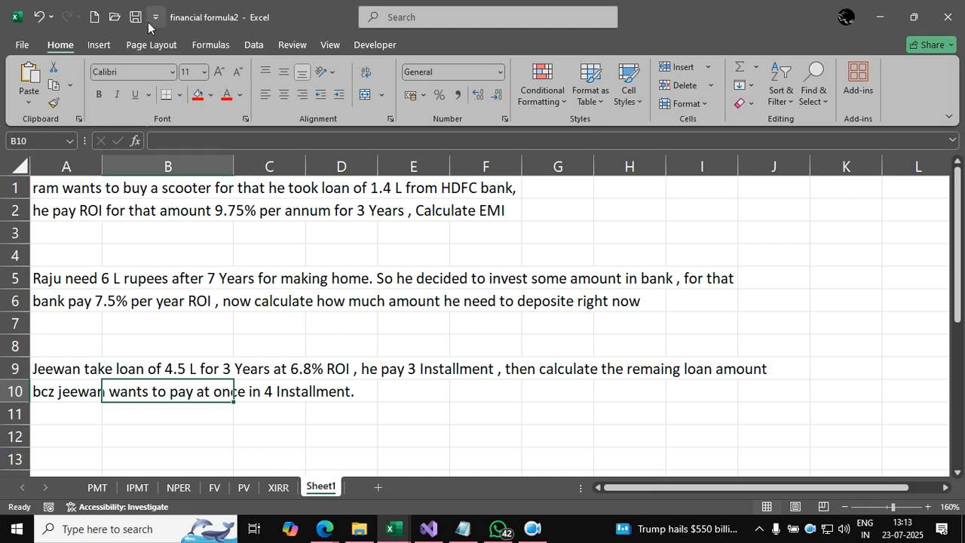
# Step: Leave the practice questions and bring up the blank Book2 workbook
pyautogui.hotkey('ctrl', 'n')
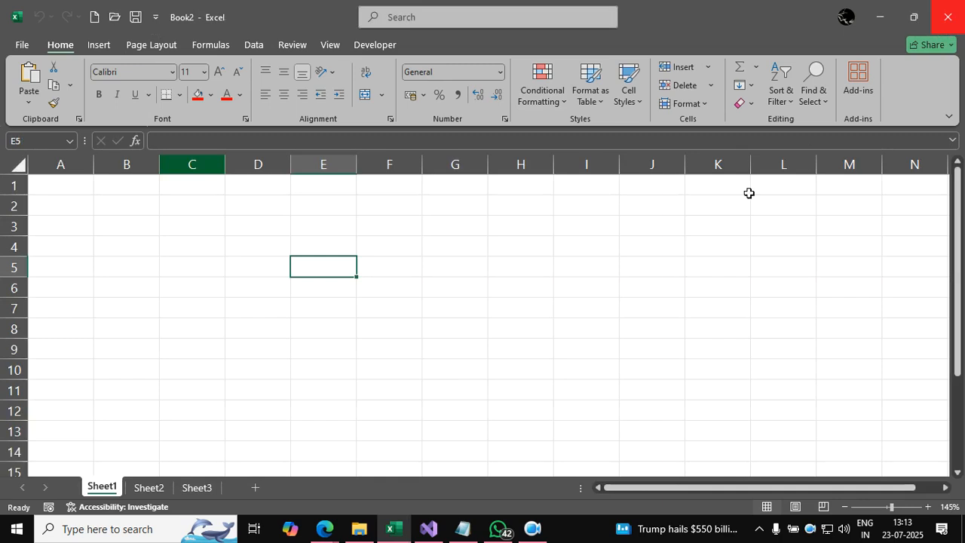